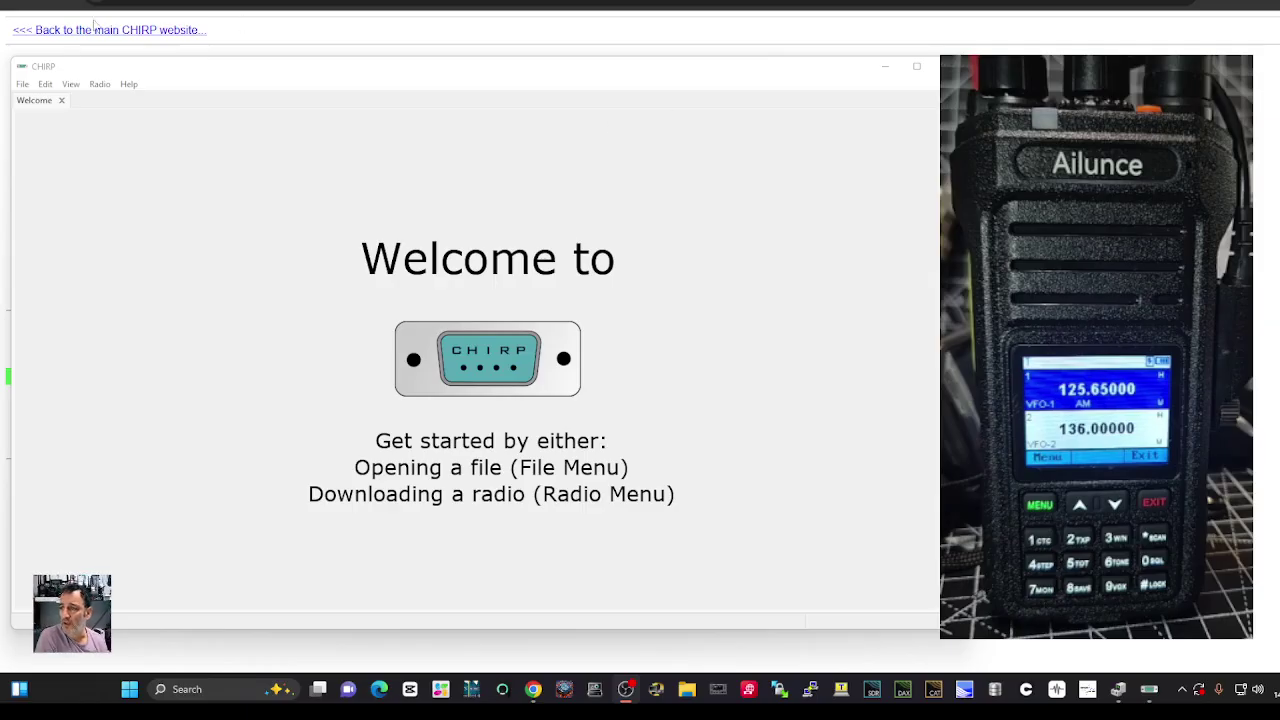
Start a download from the radio and move the communication dialog higher over the welcome page
click(100, 85)
click(110, 100)
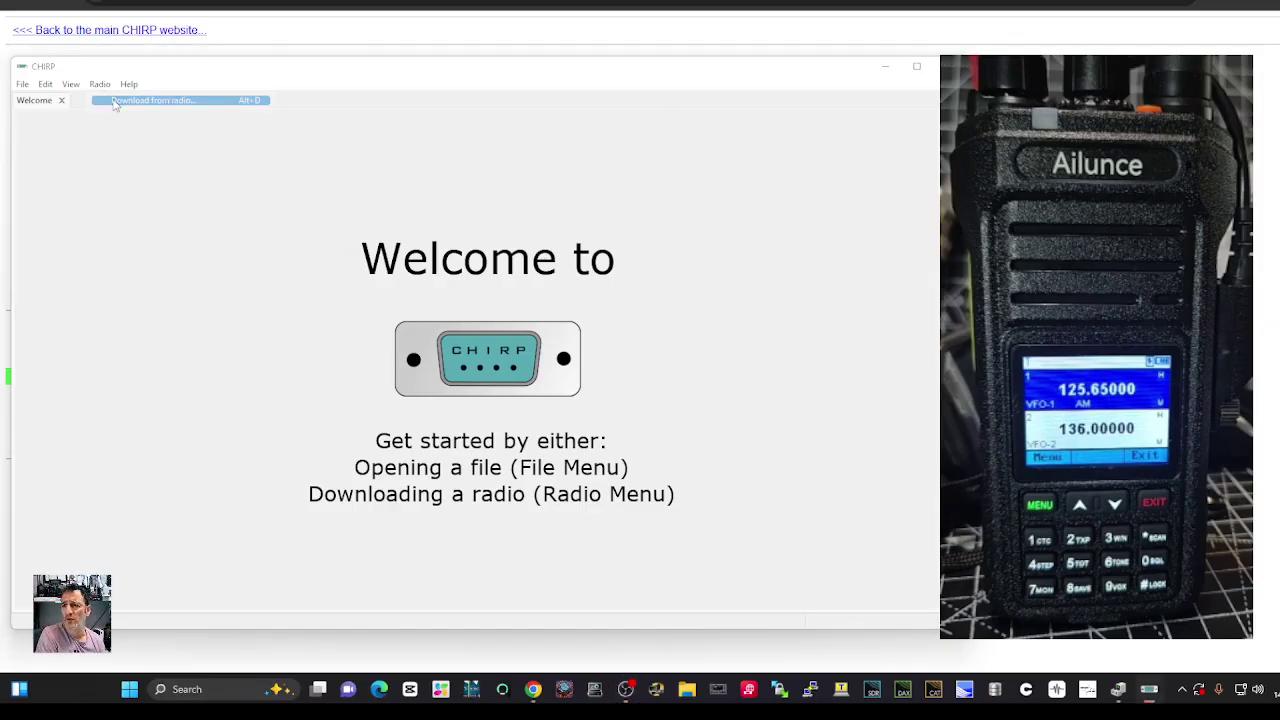
drag(536, 264, 477, 212)
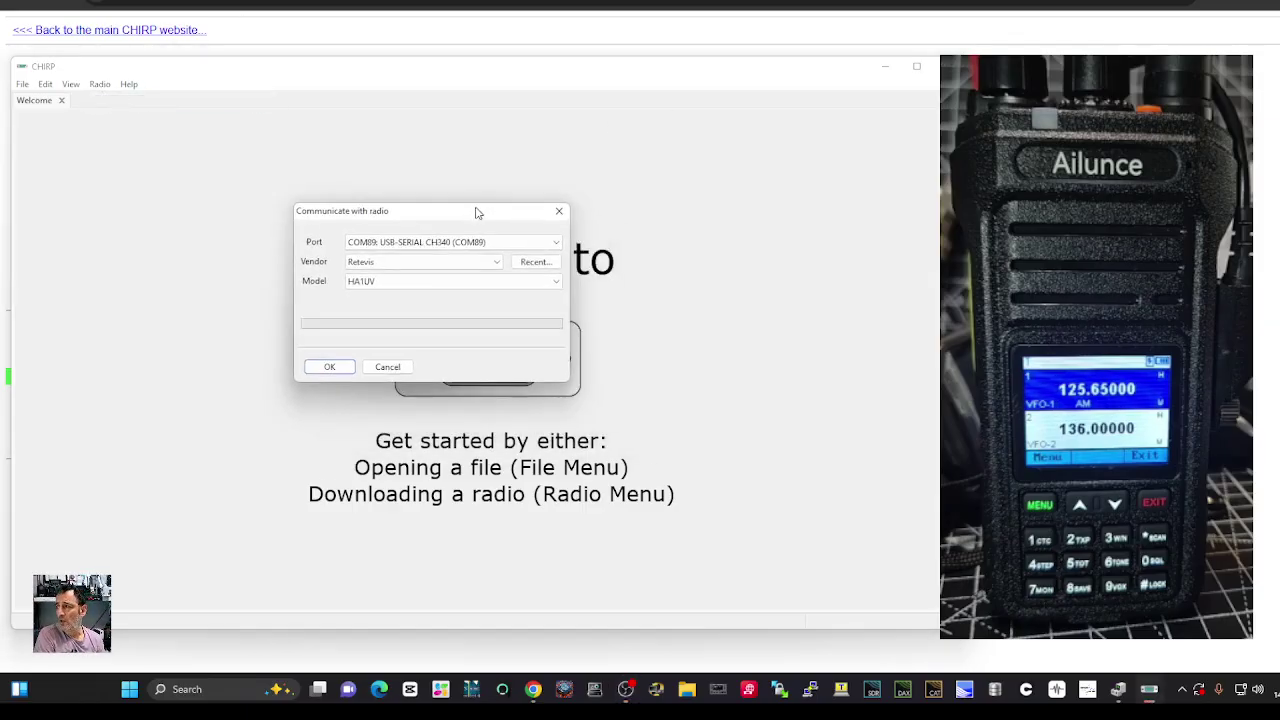
Look up the USB-SERIAL CH340 adapter's COM port in Device Manager, then return to CHIRP
right_click(128, 697)
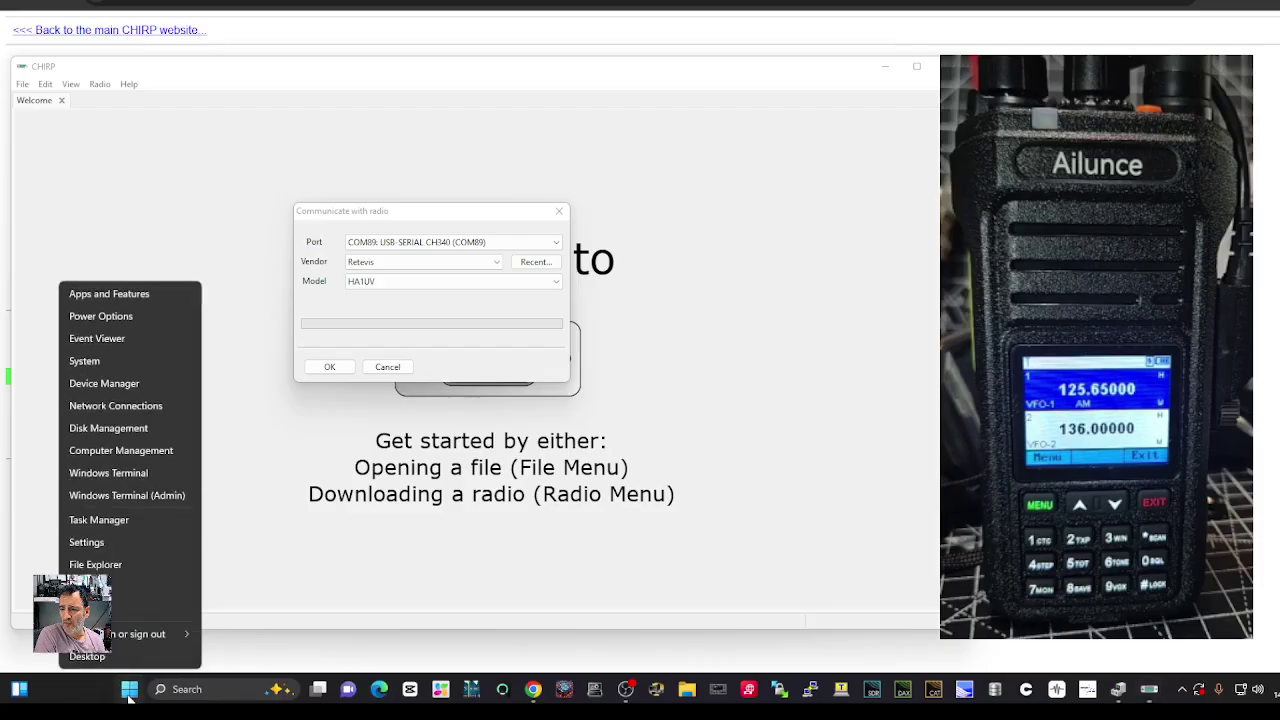
click(96, 386)
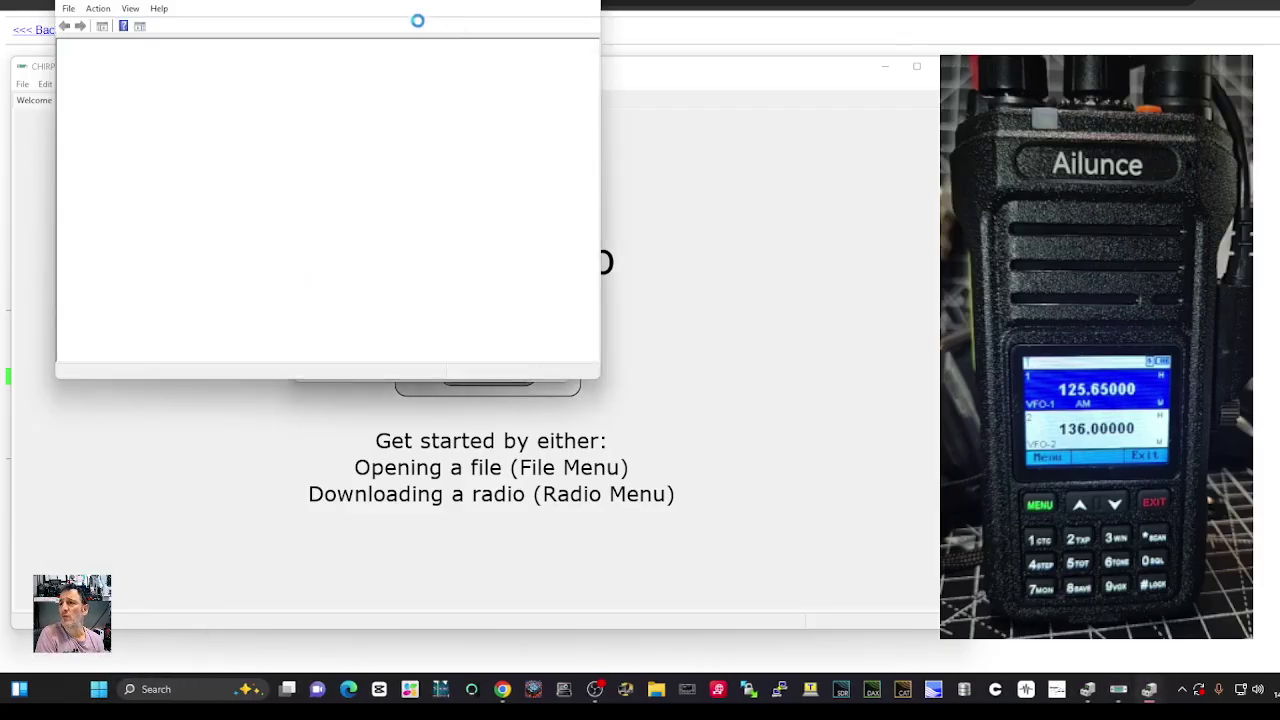
drag(425, 2, 434, 83)
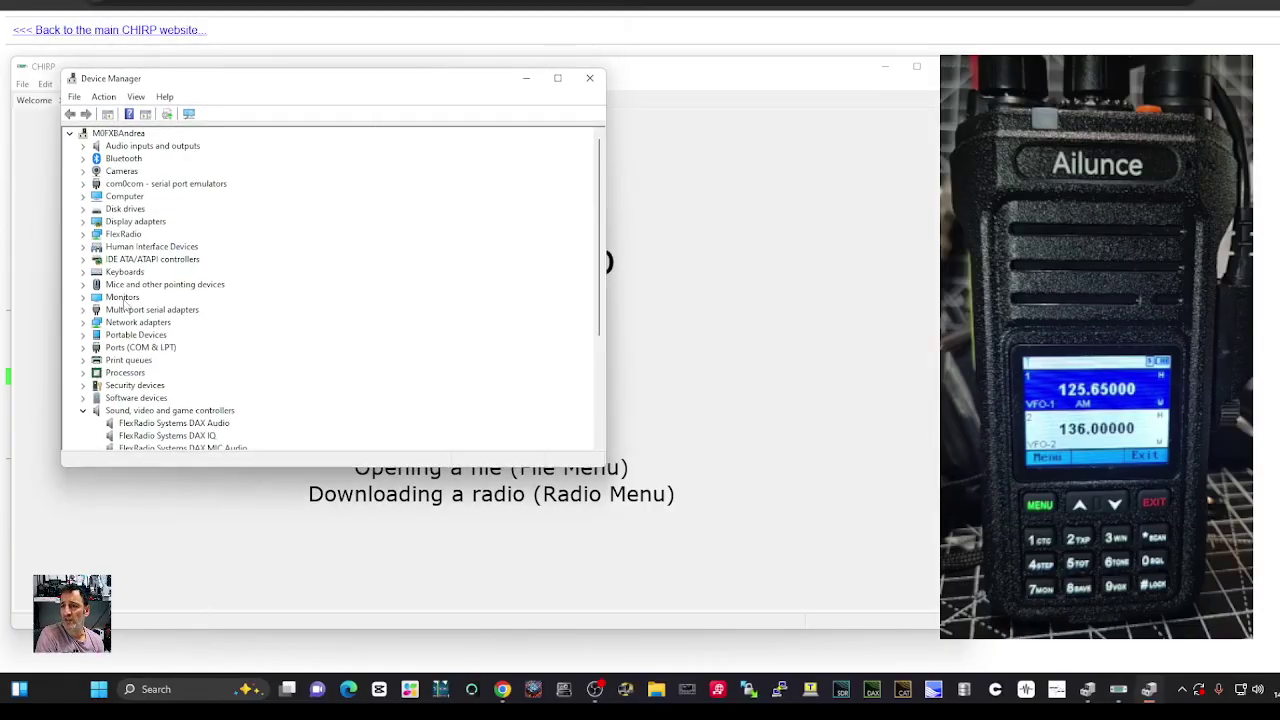
double_click(140, 349)
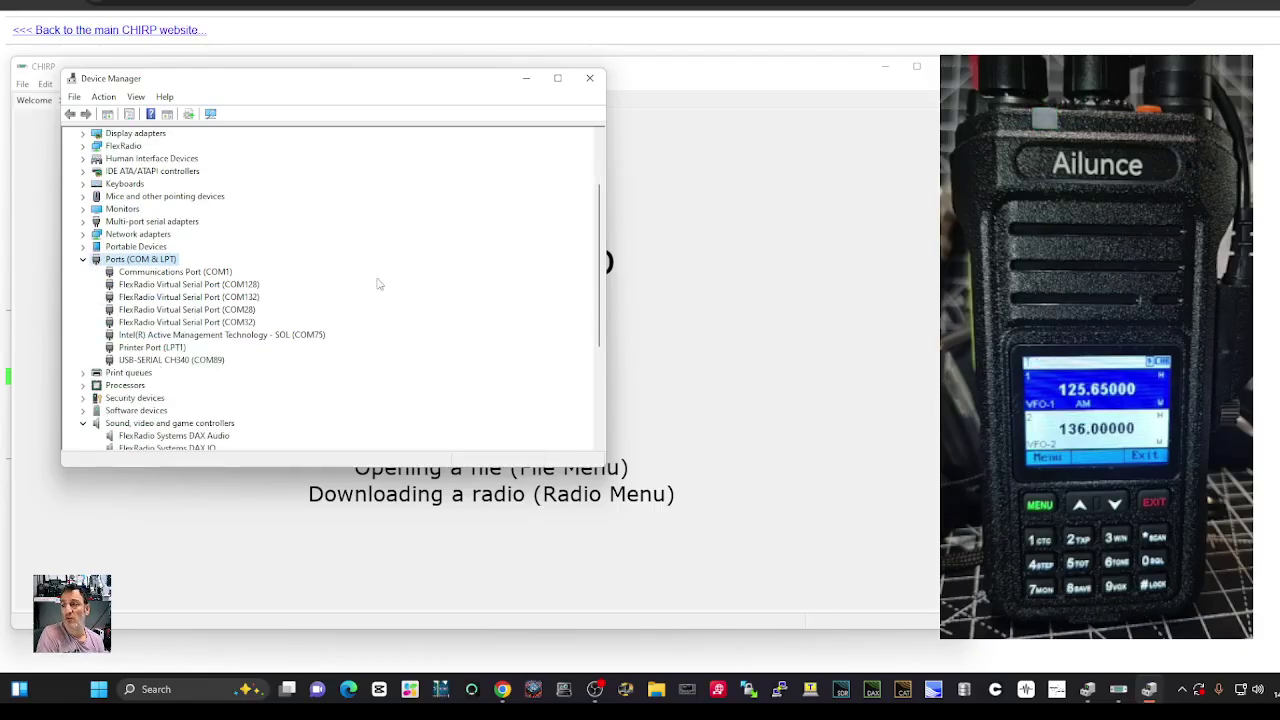
click(528, 80)
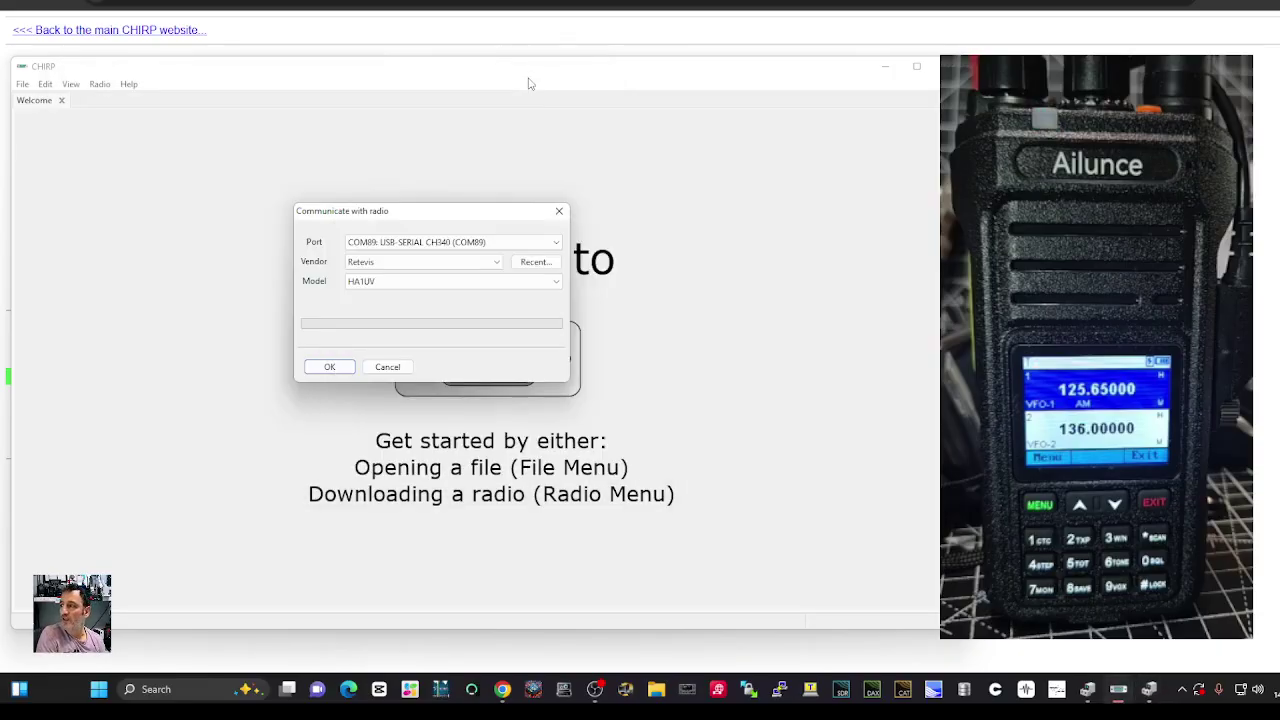
Select port COM89: USB-SERIAL CH340 and keep Retevis as the vendor for the radio connection
click(550, 242)
click(420, 368)
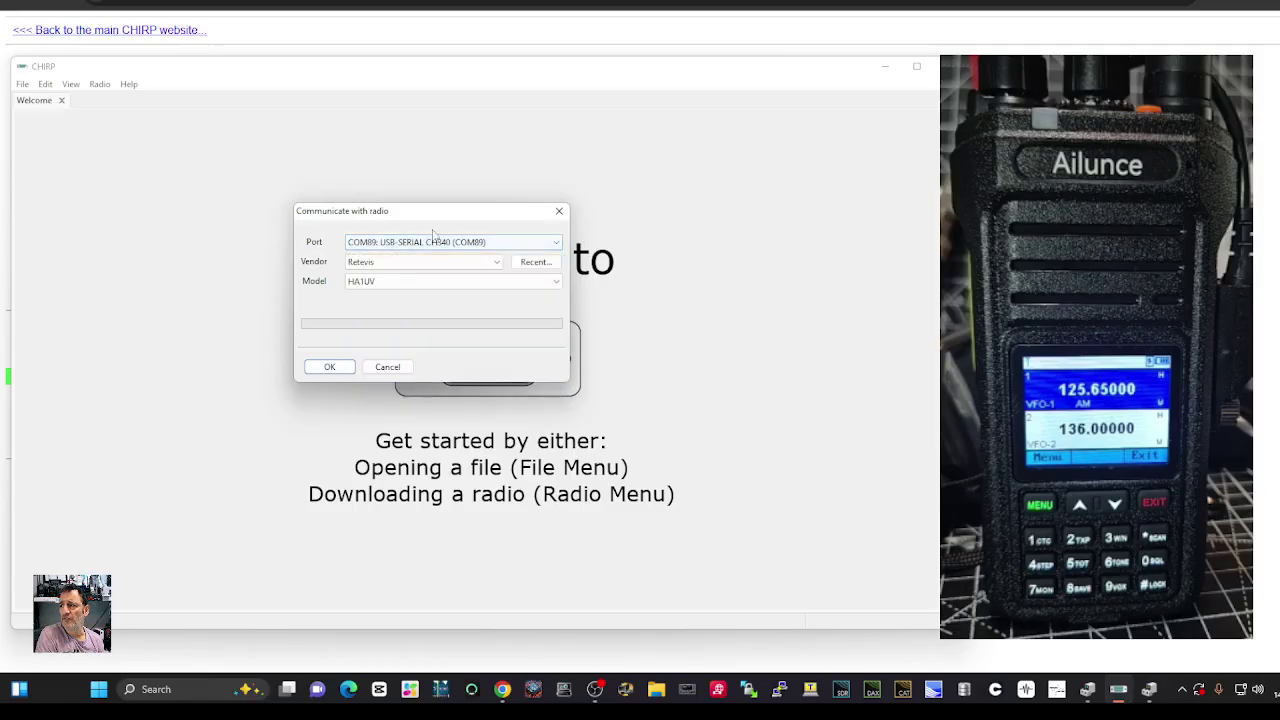
click(557, 243)
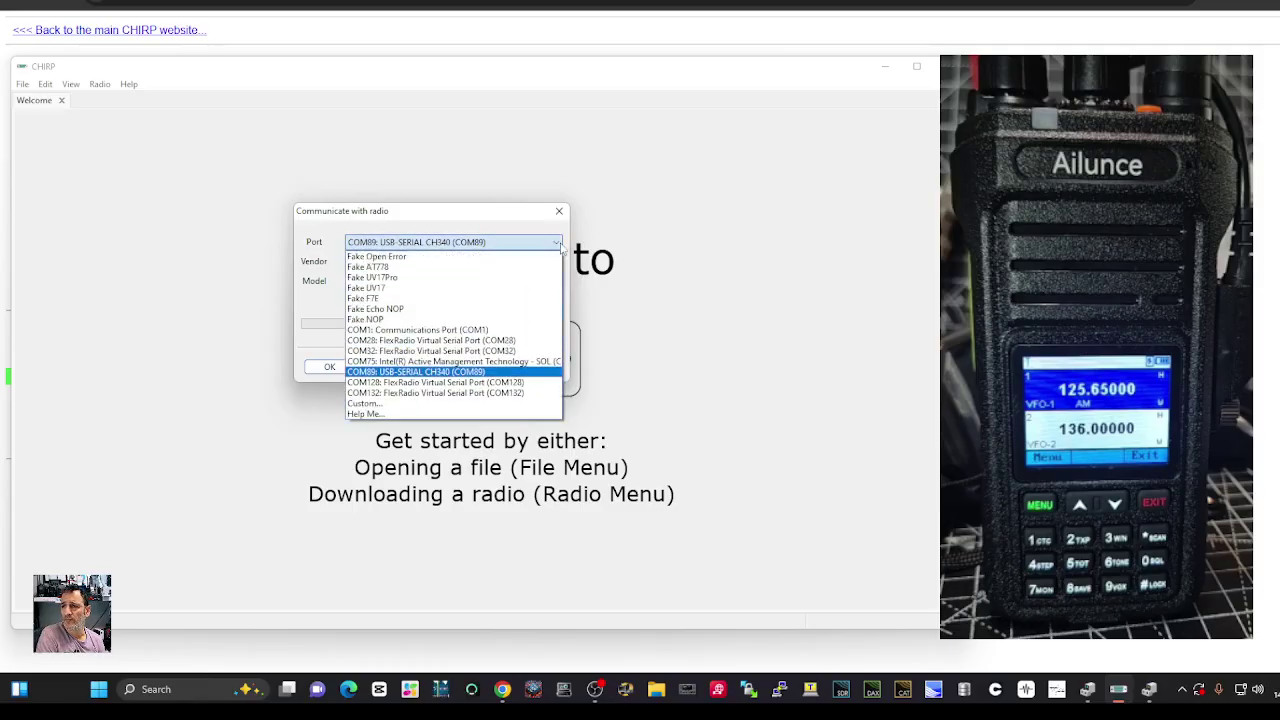
click(560, 247)
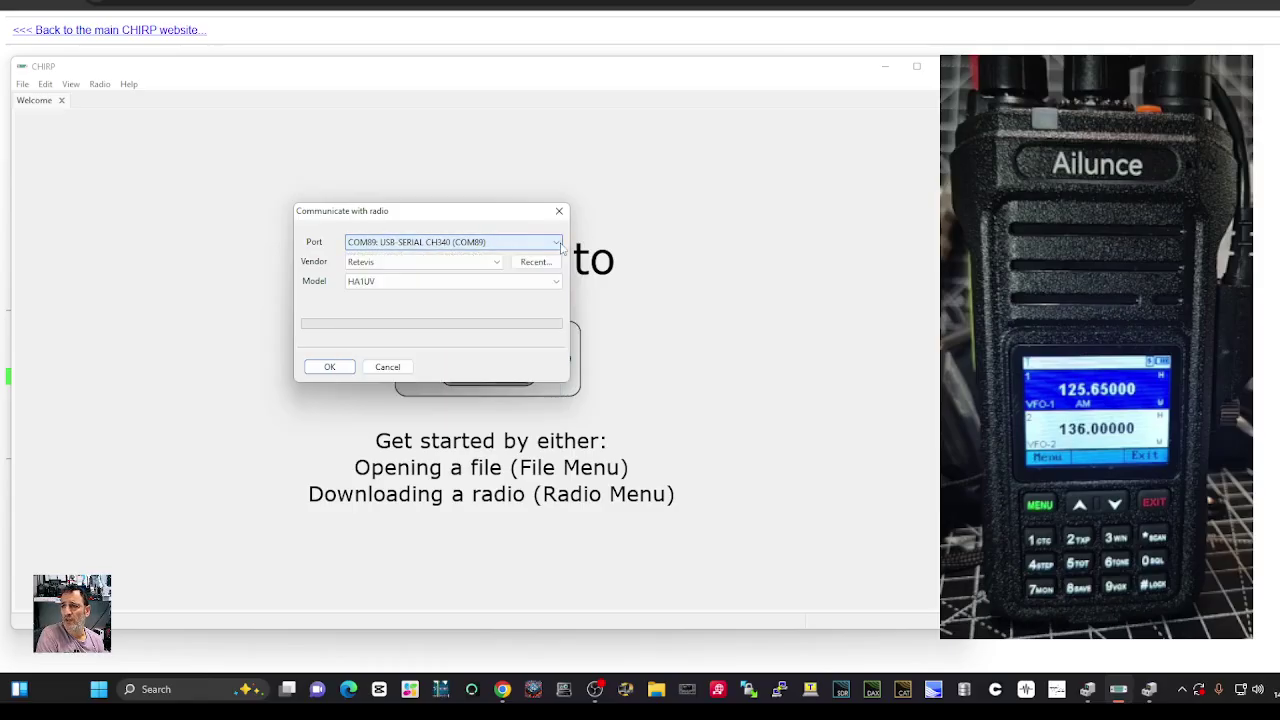
click(497, 262)
click(497, 262)
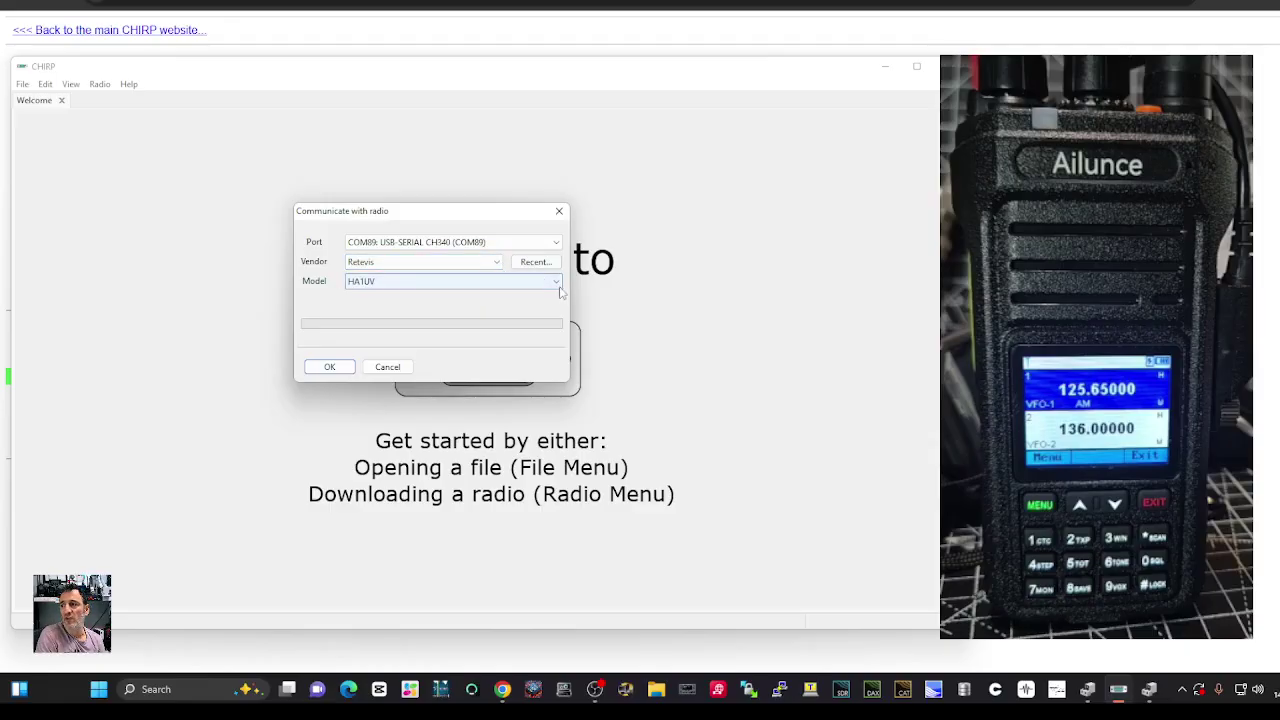
Select the HA1UV model and download the memories from the radio
click(557, 284)
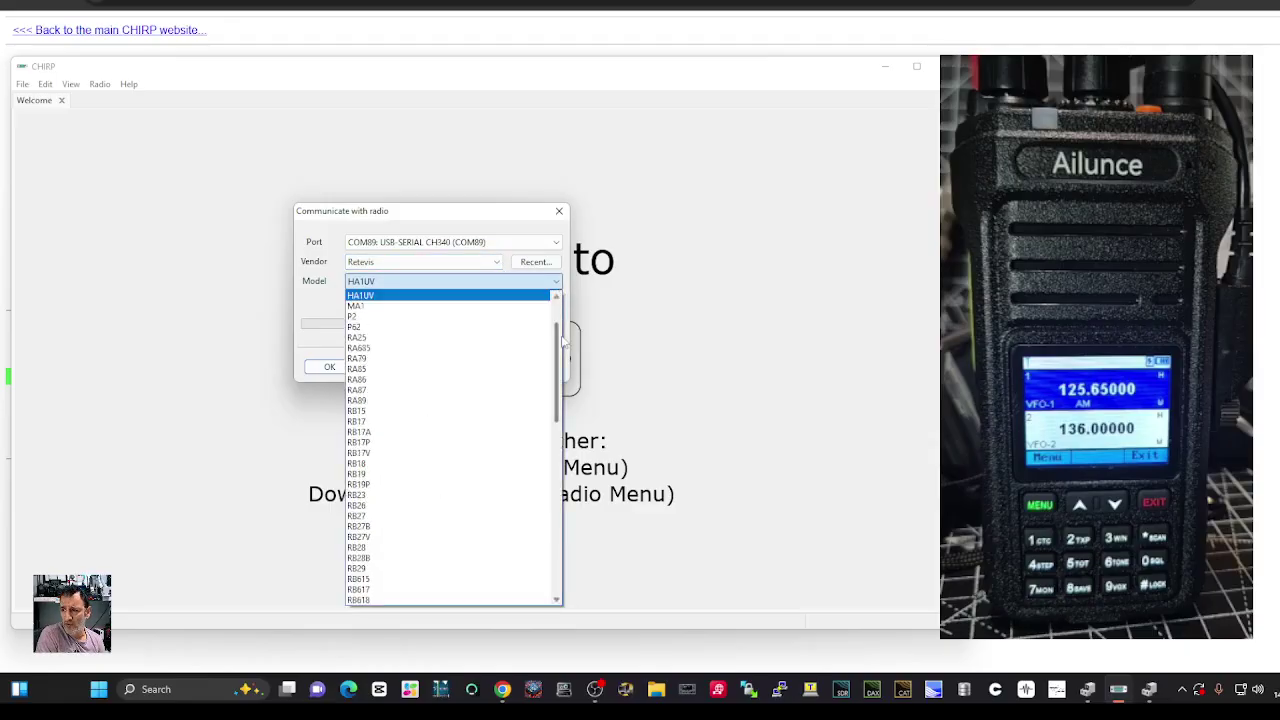
scroll(562, 341, up, 1)
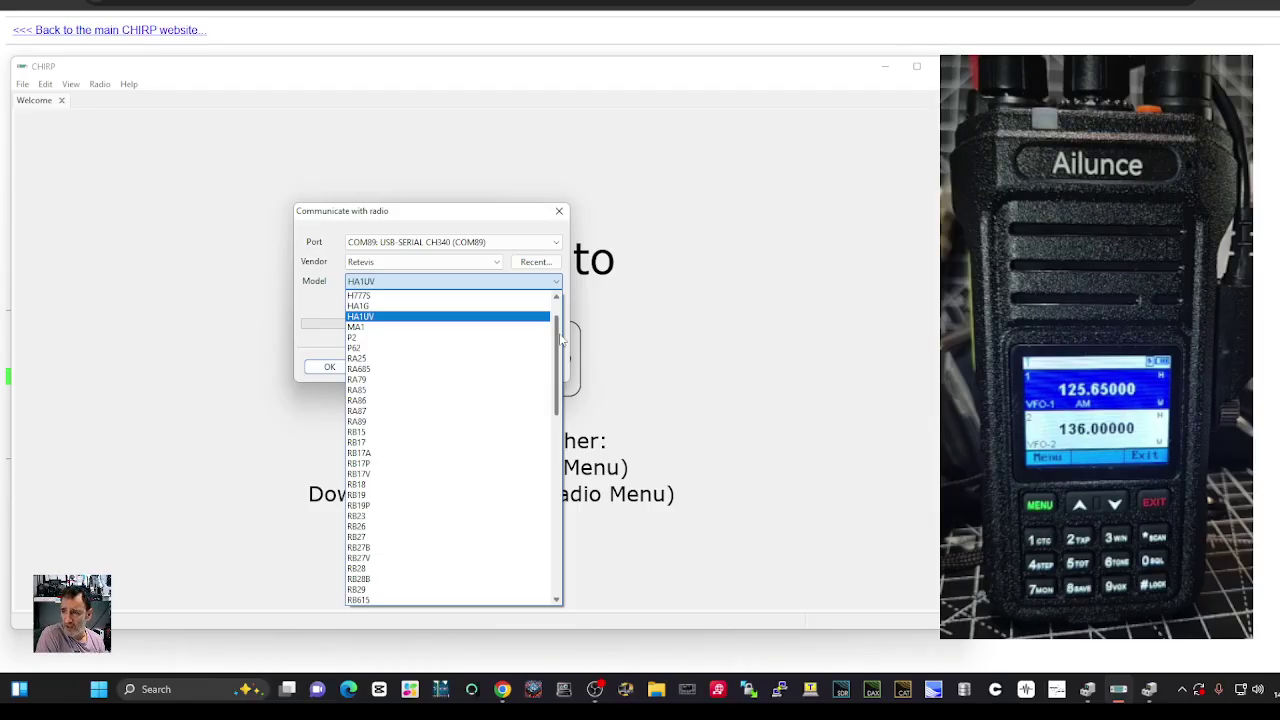
scroll(562, 340, up, 2)
scroll(556, 335, down, 1)
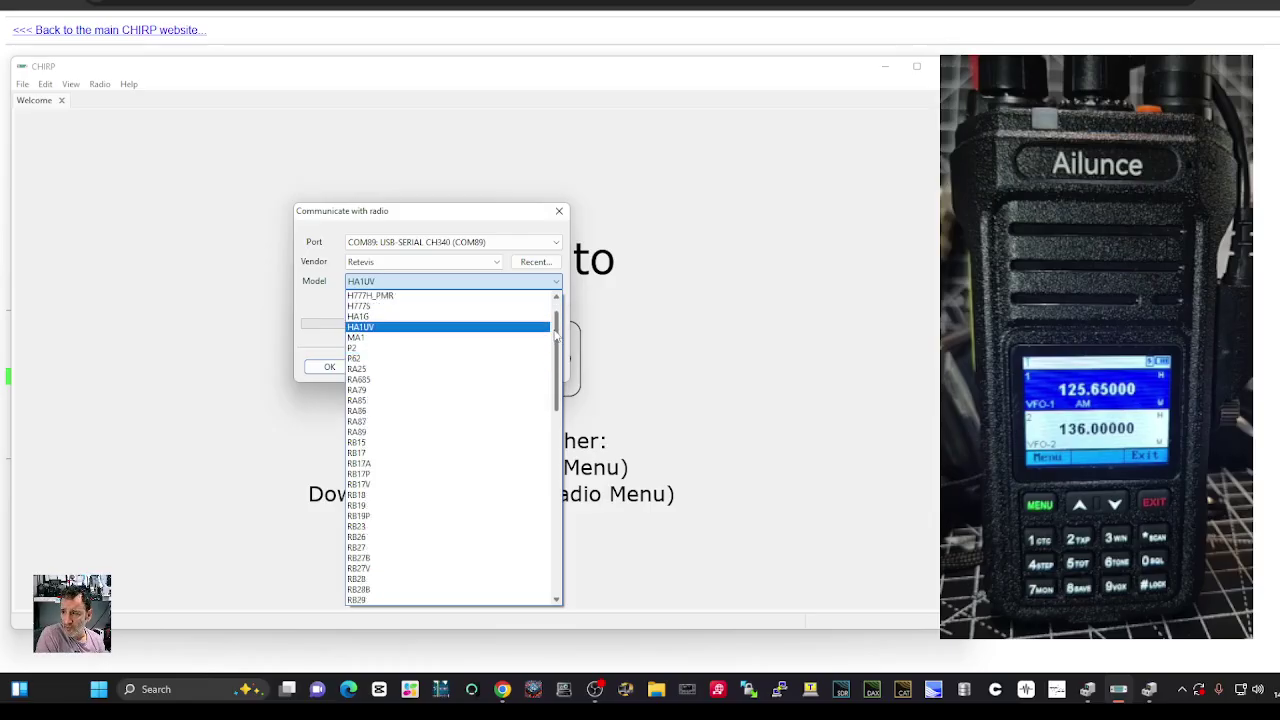
scroll(556, 335, down, 2)
scroll(500, 345, up, 3)
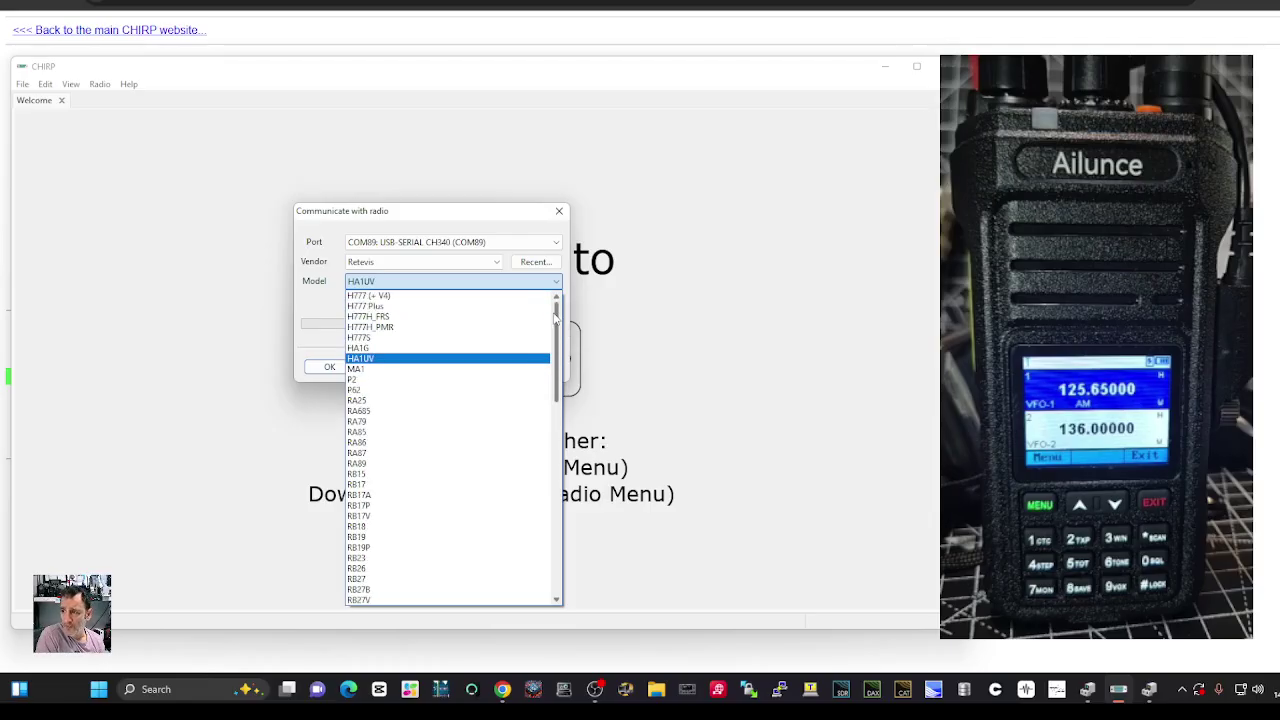
click(411, 360)
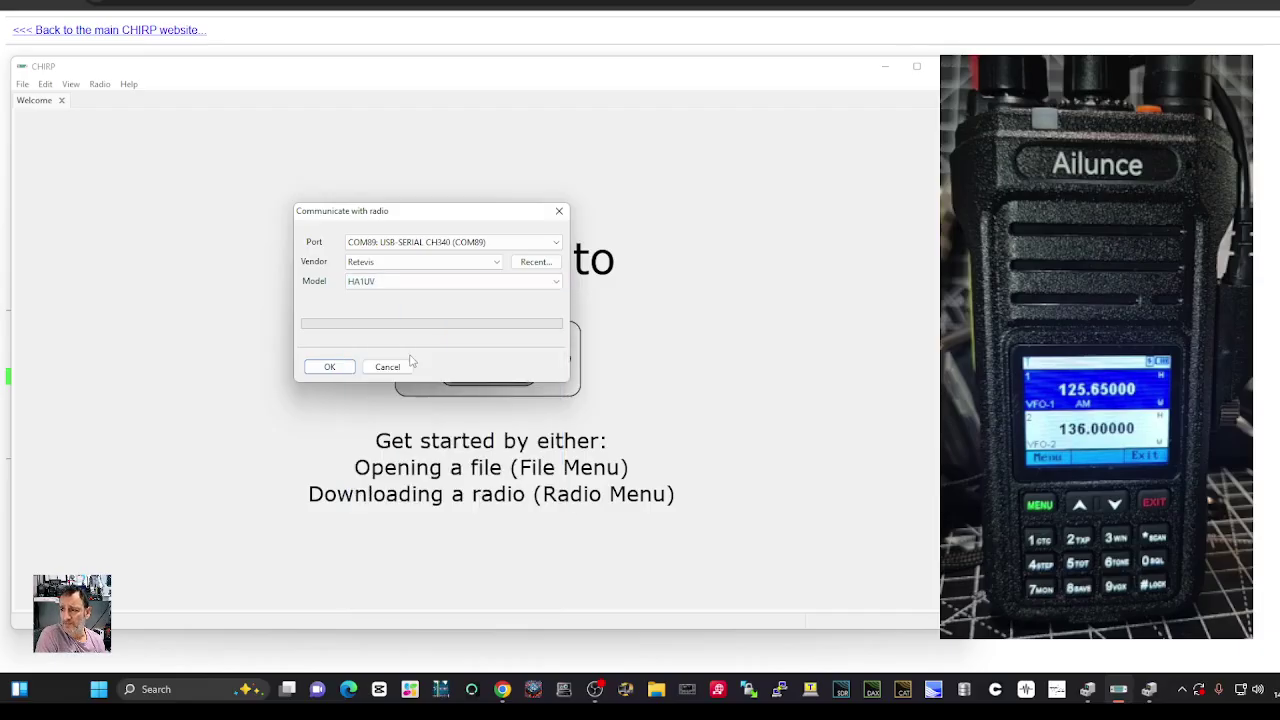
click(329, 366)
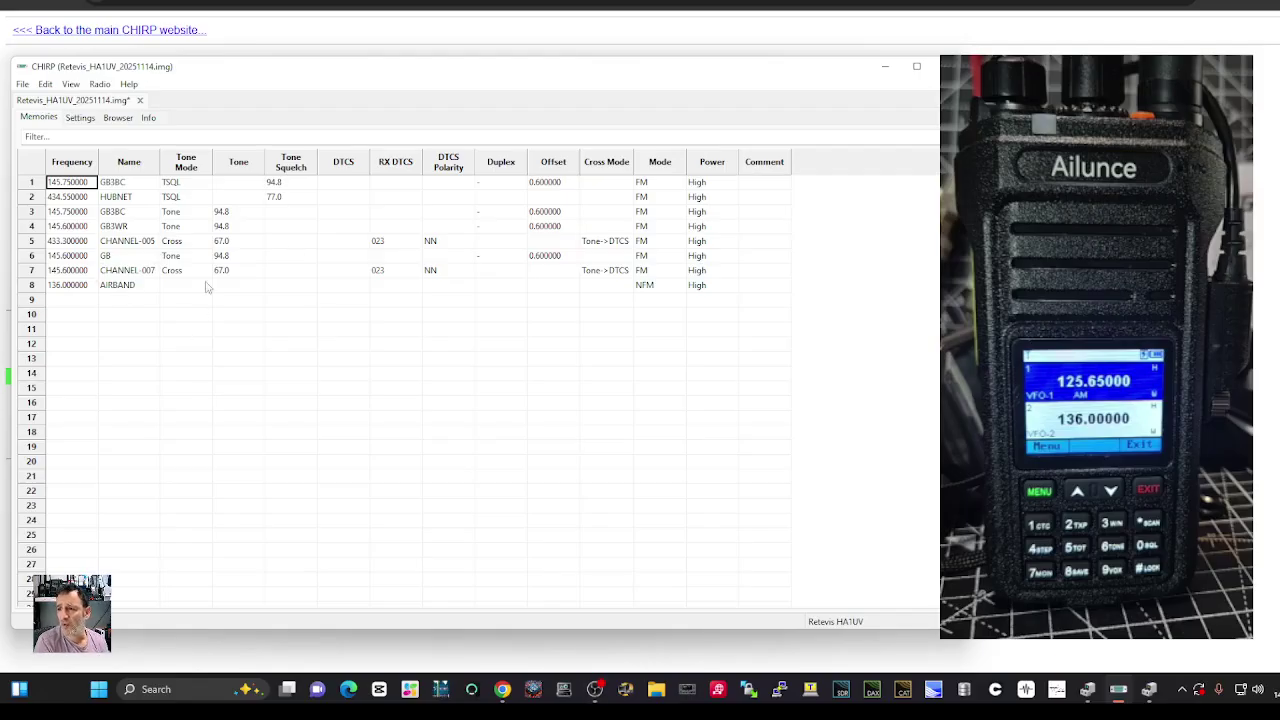
Add a channel in memory row 9 with frequency 145.750 and the name GB3BC
click(77, 273)
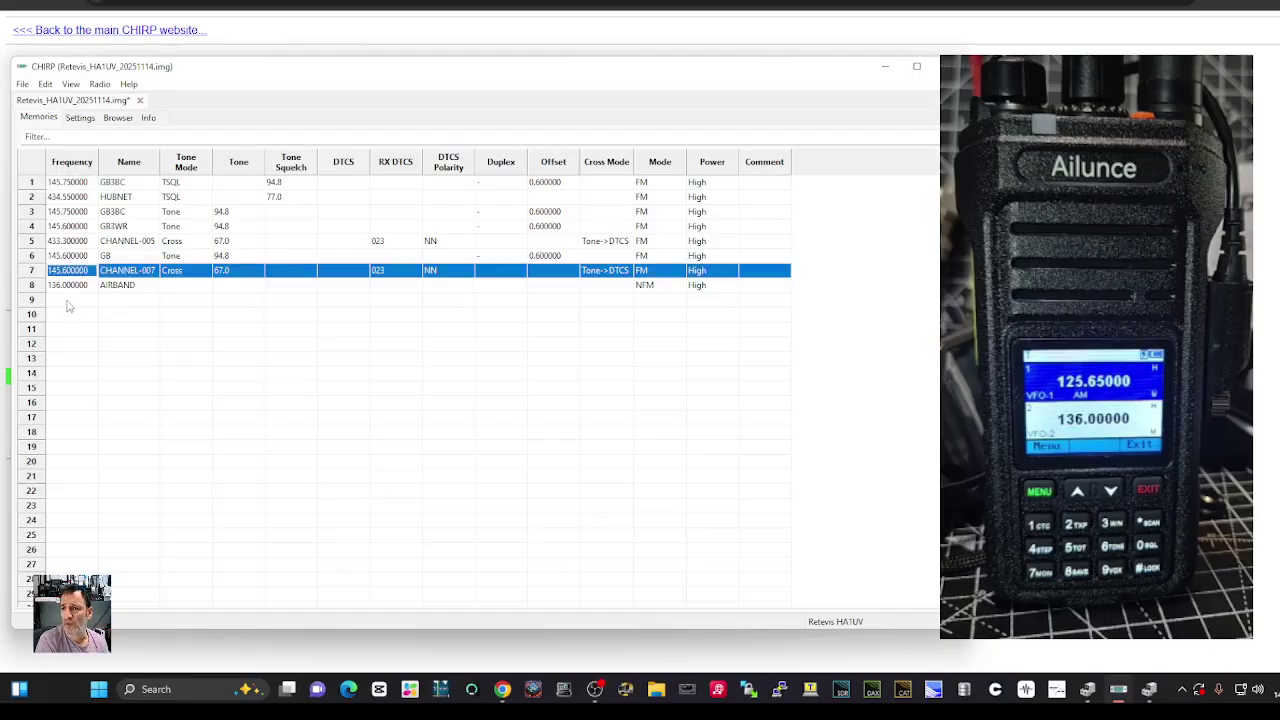
click(67, 302)
click(67, 302)
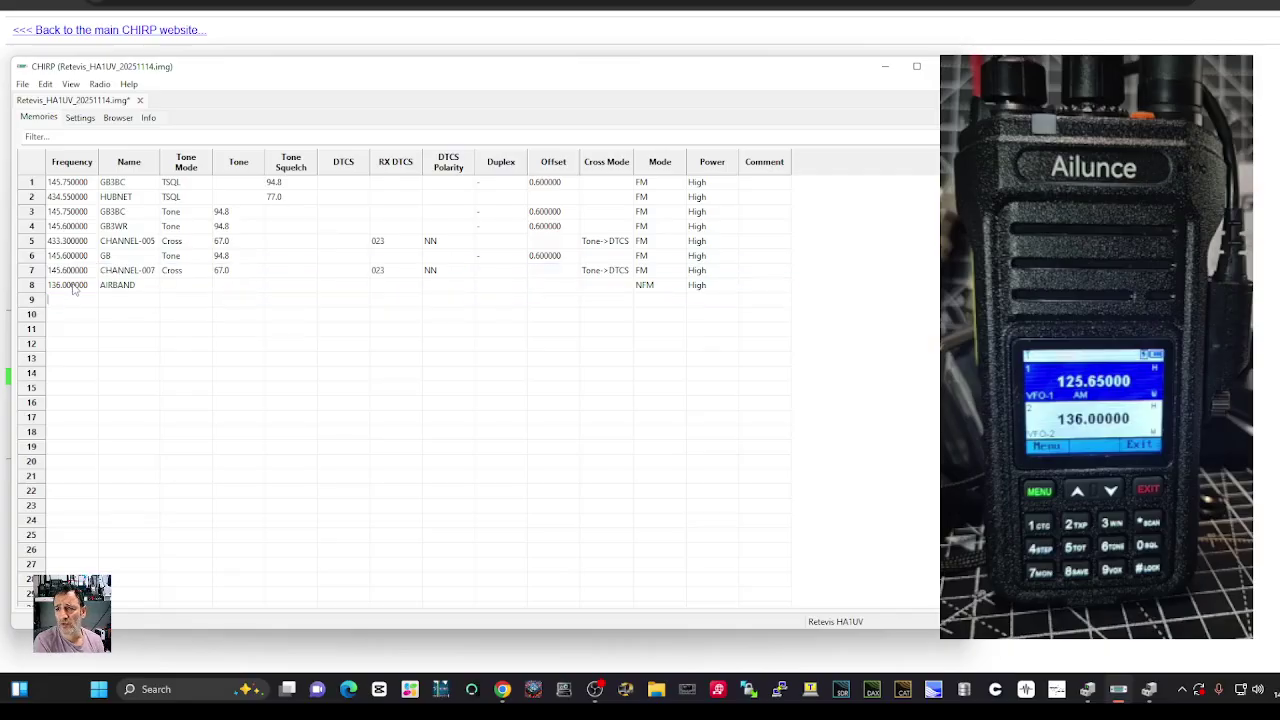
text(145.750)
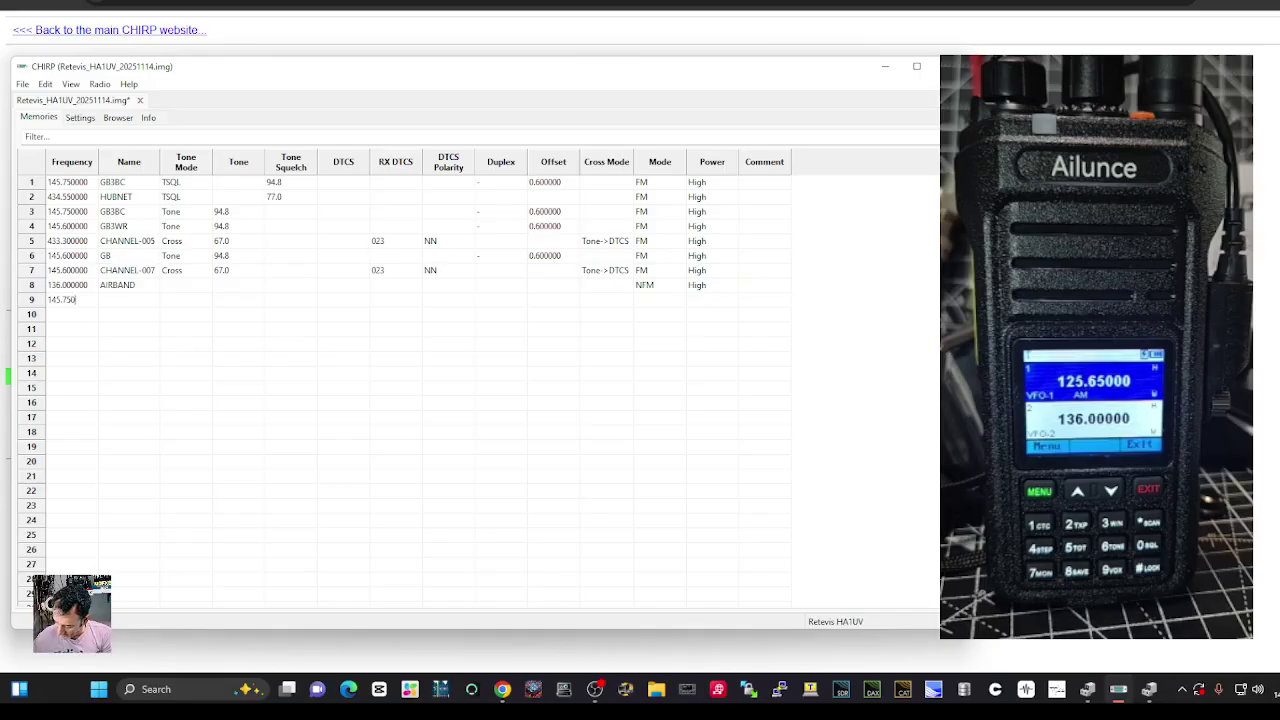
click(136, 304)
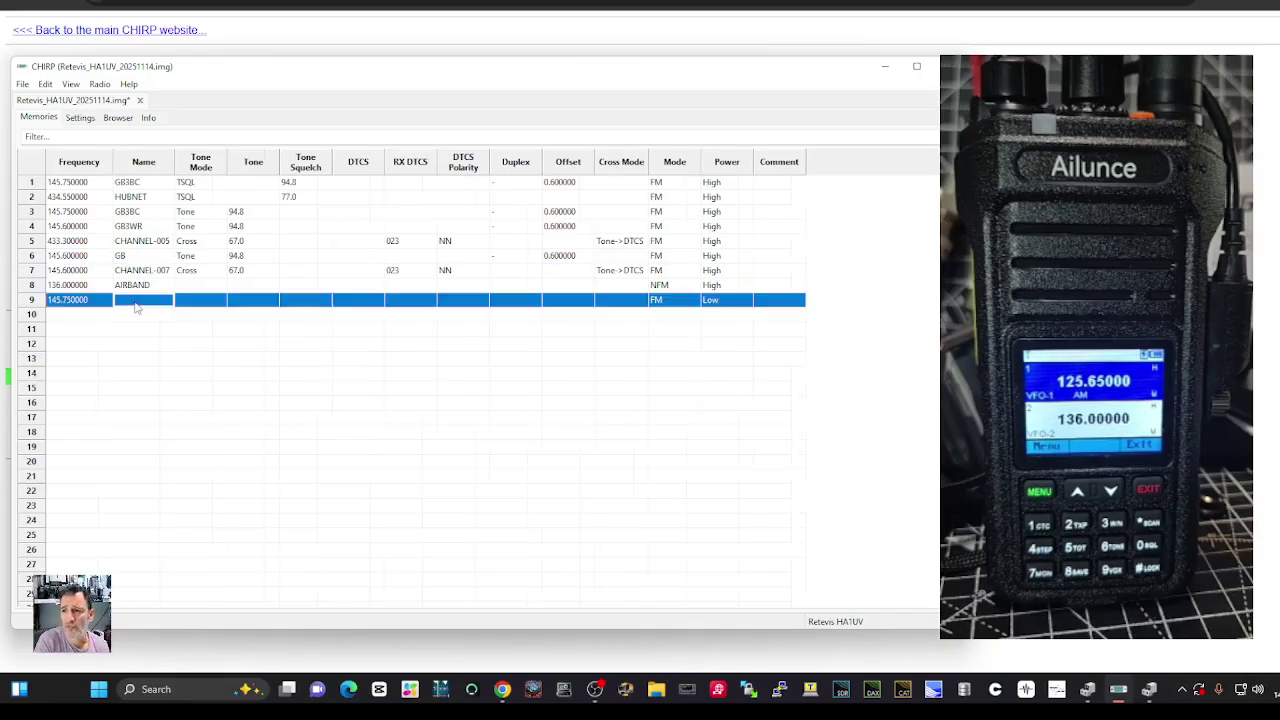
click(136, 303)
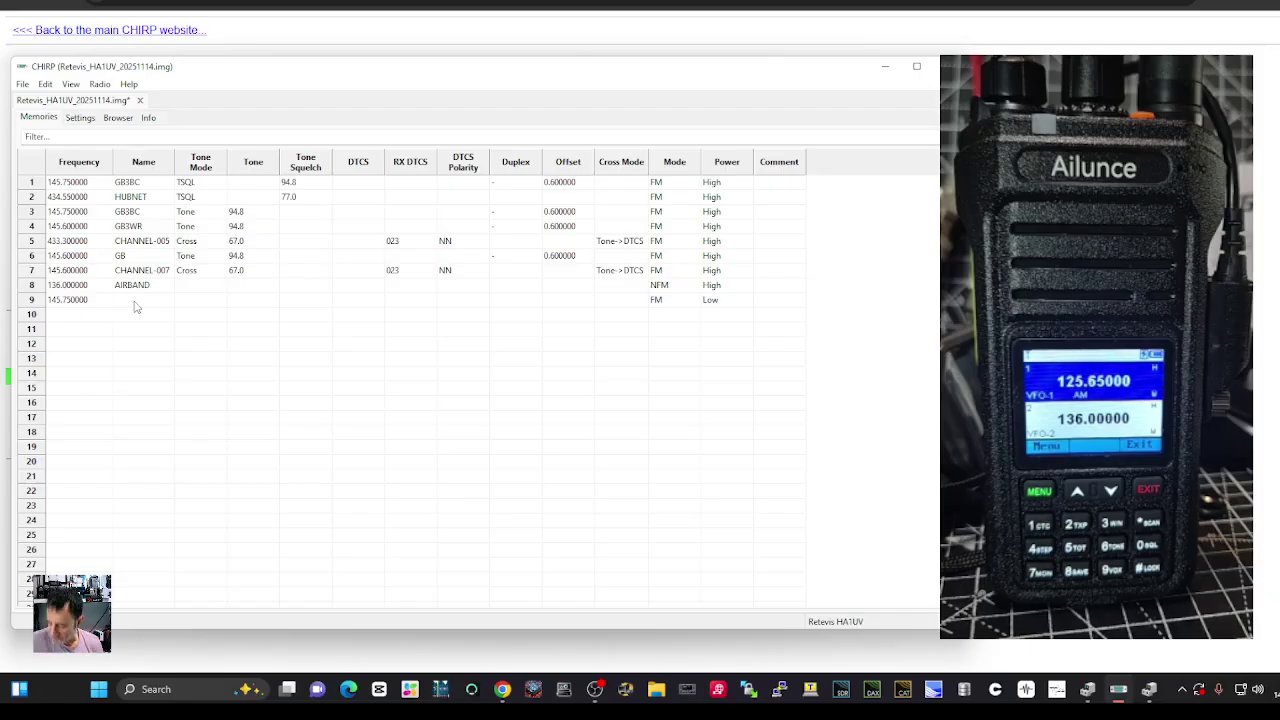
text(GB3BC)
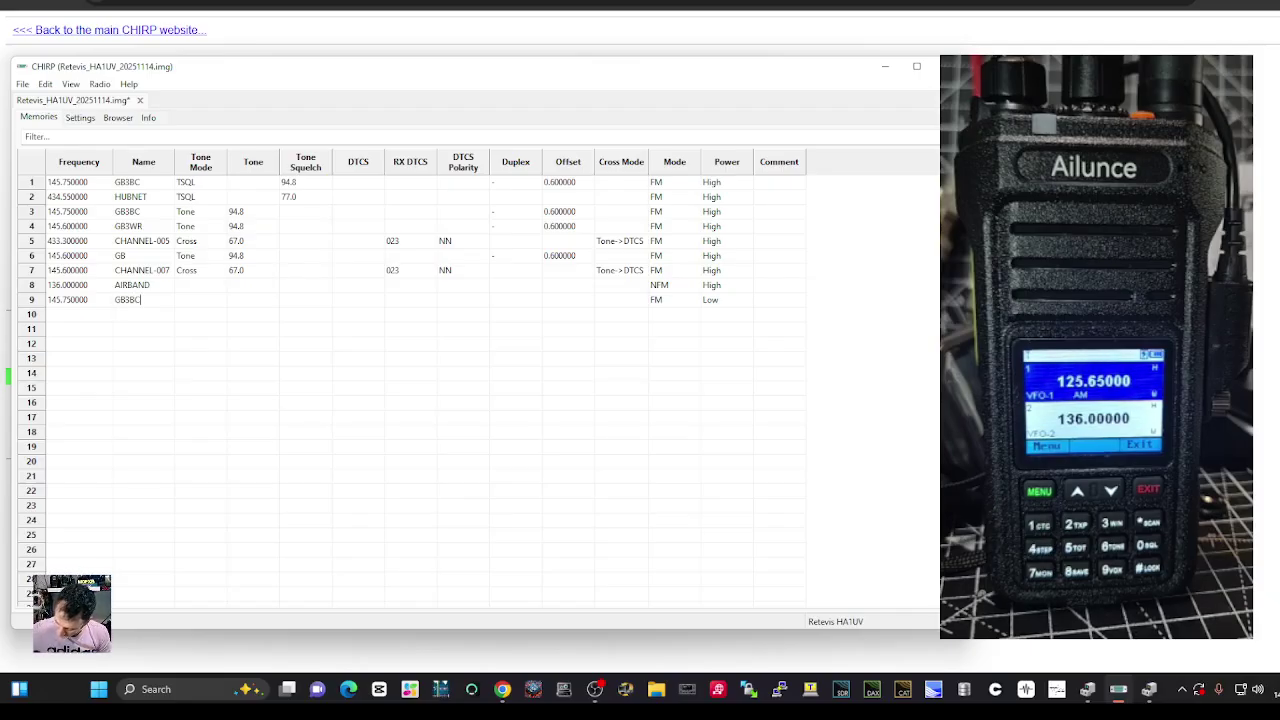
Set the tone mode of memory row 9 to Tone with a tone of 94.8
click(217, 302)
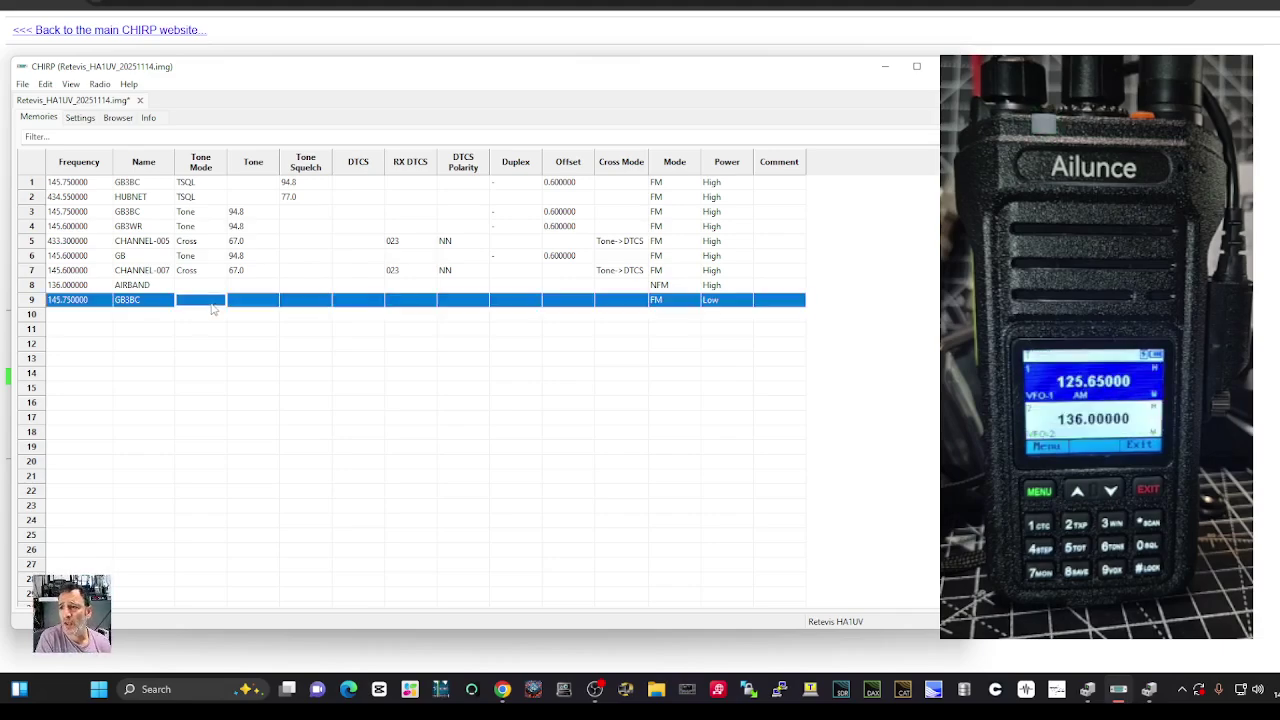
click(218, 303)
click(219, 303)
click(211, 326)
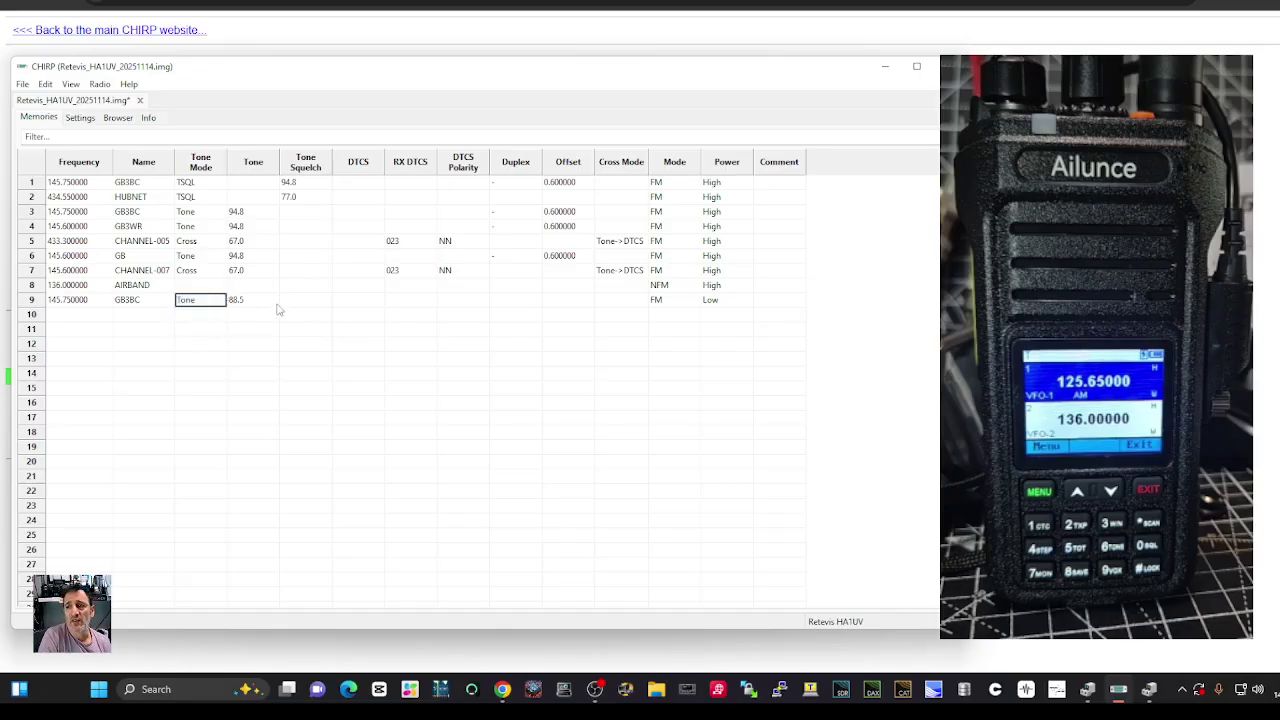
click(274, 300)
click(272, 300)
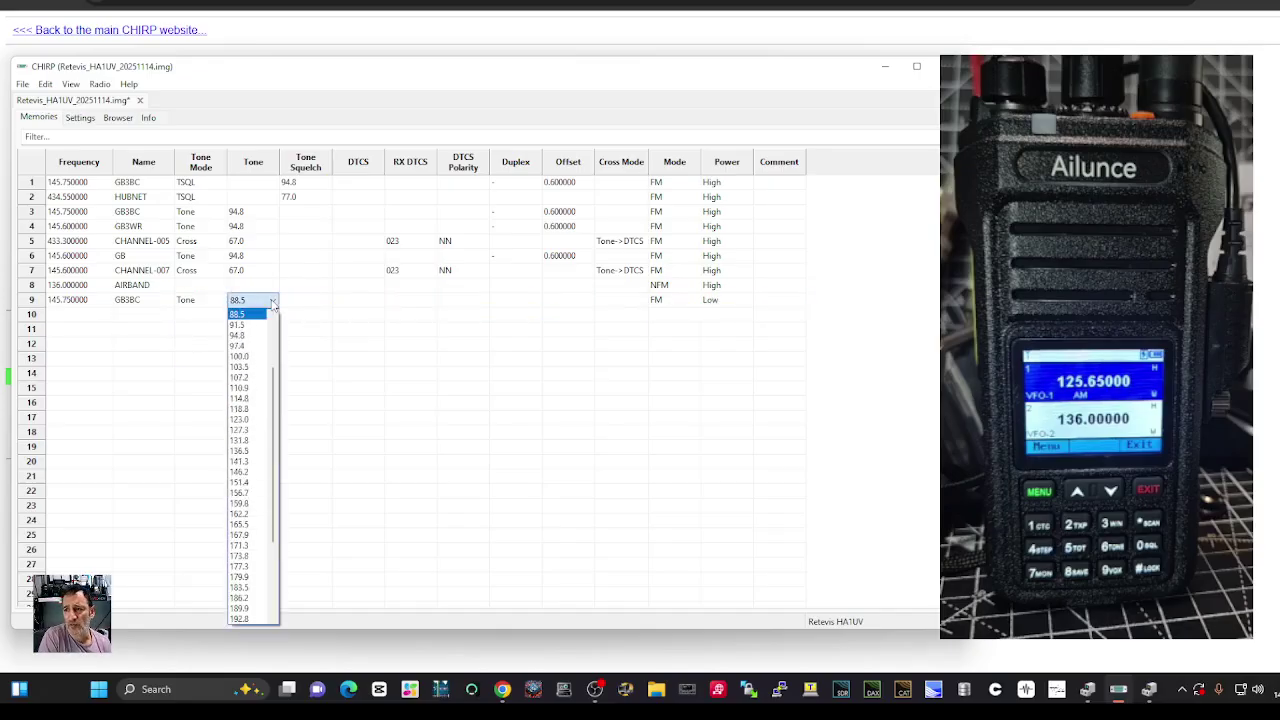
click(255, 336)
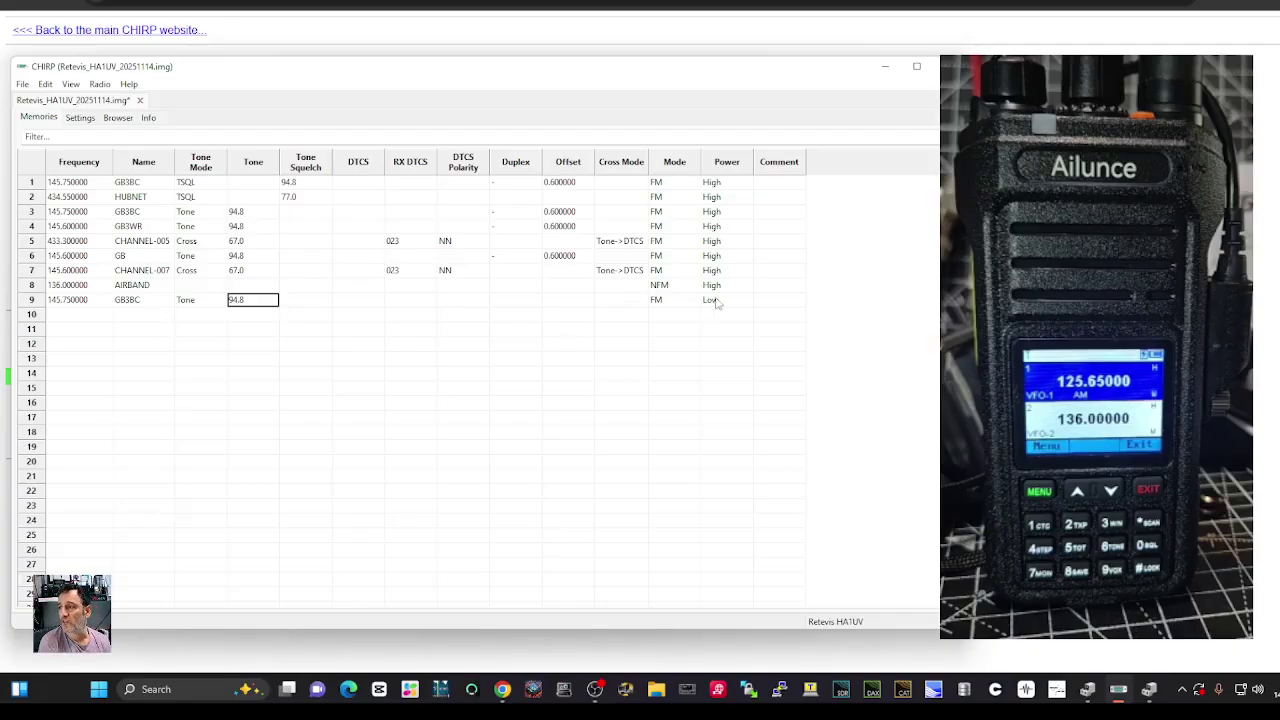
Set the duplex of memory row 9 to minus with an offset of 0.600000 MHz
click(518, 300)
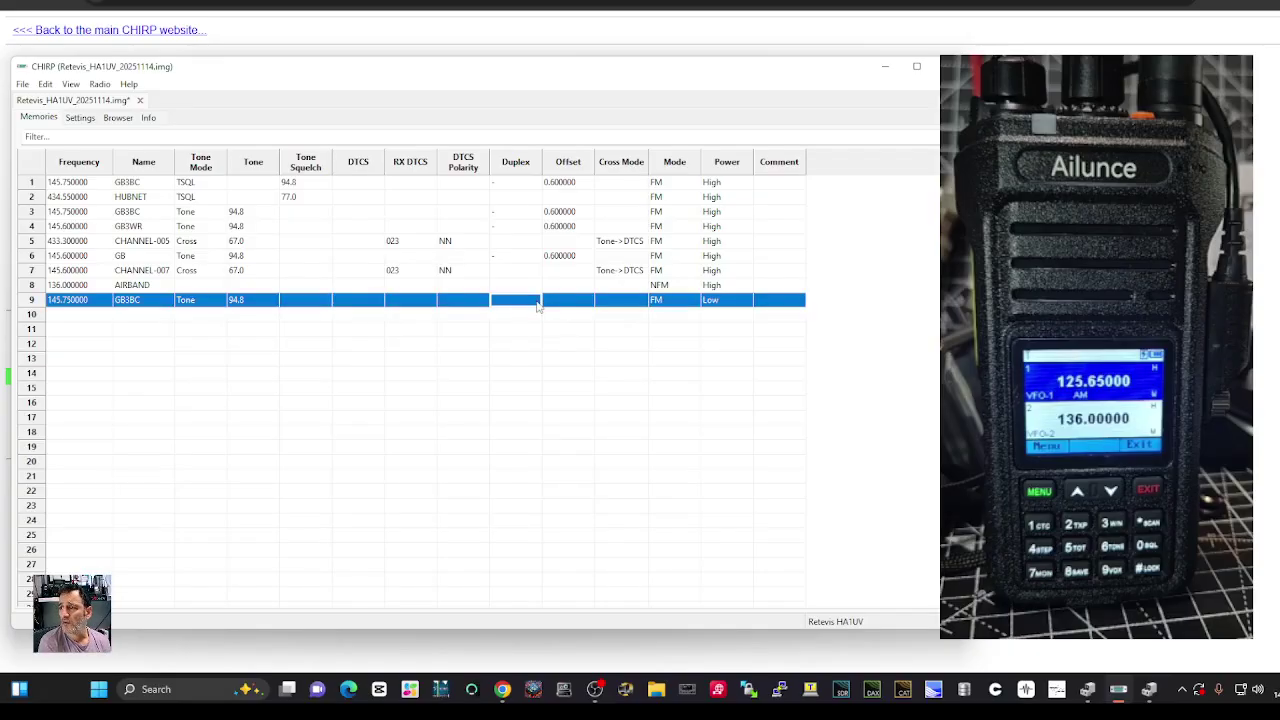
click(515, 300)
click(502, 336)
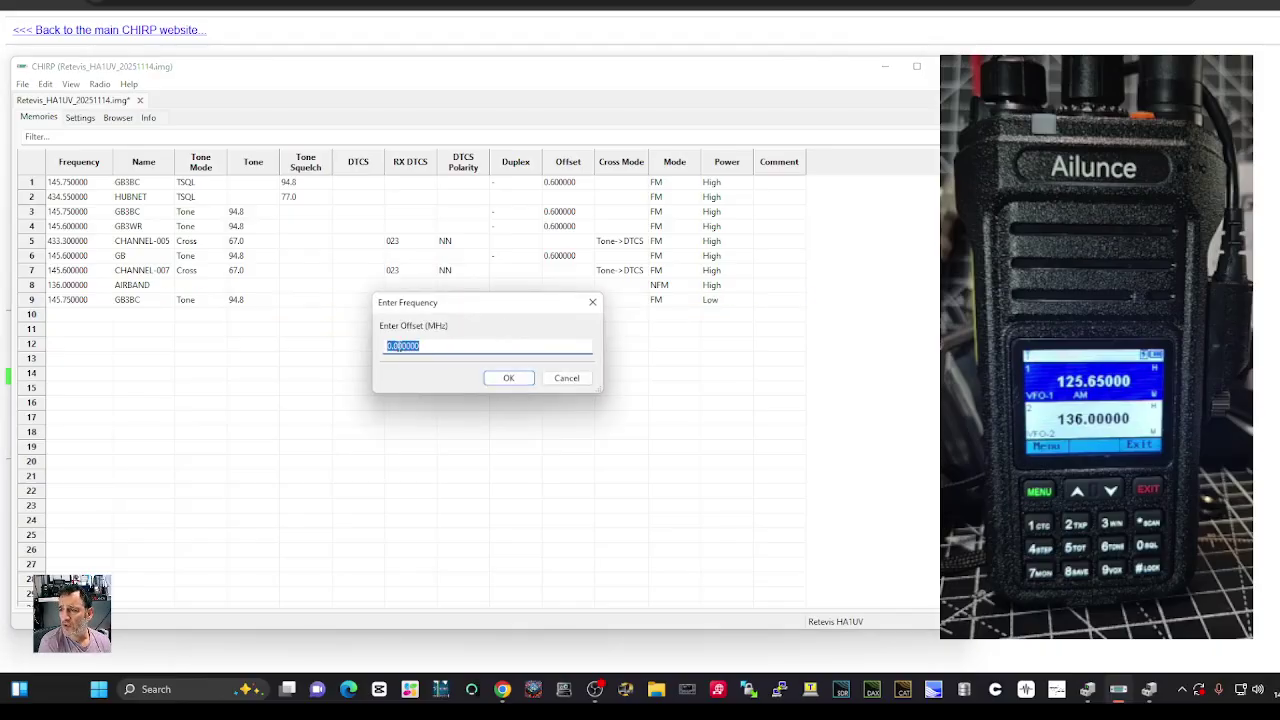
click(433, 348)
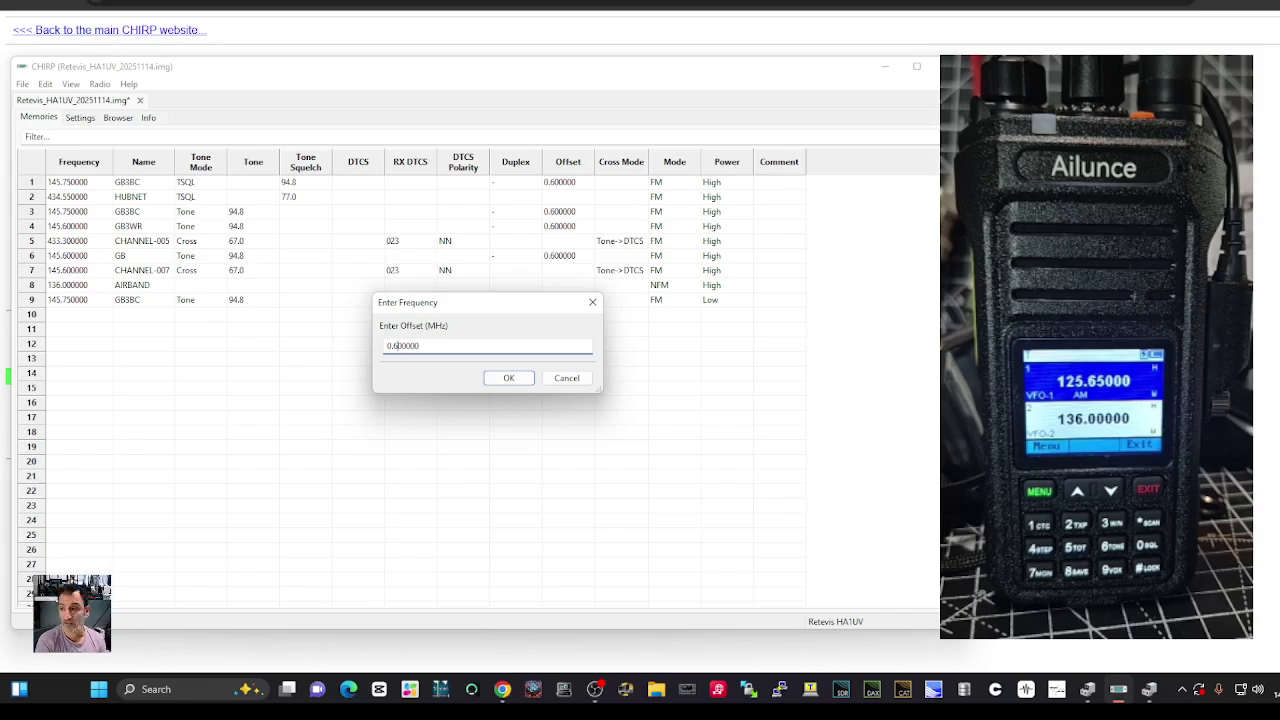
click(518, 382)
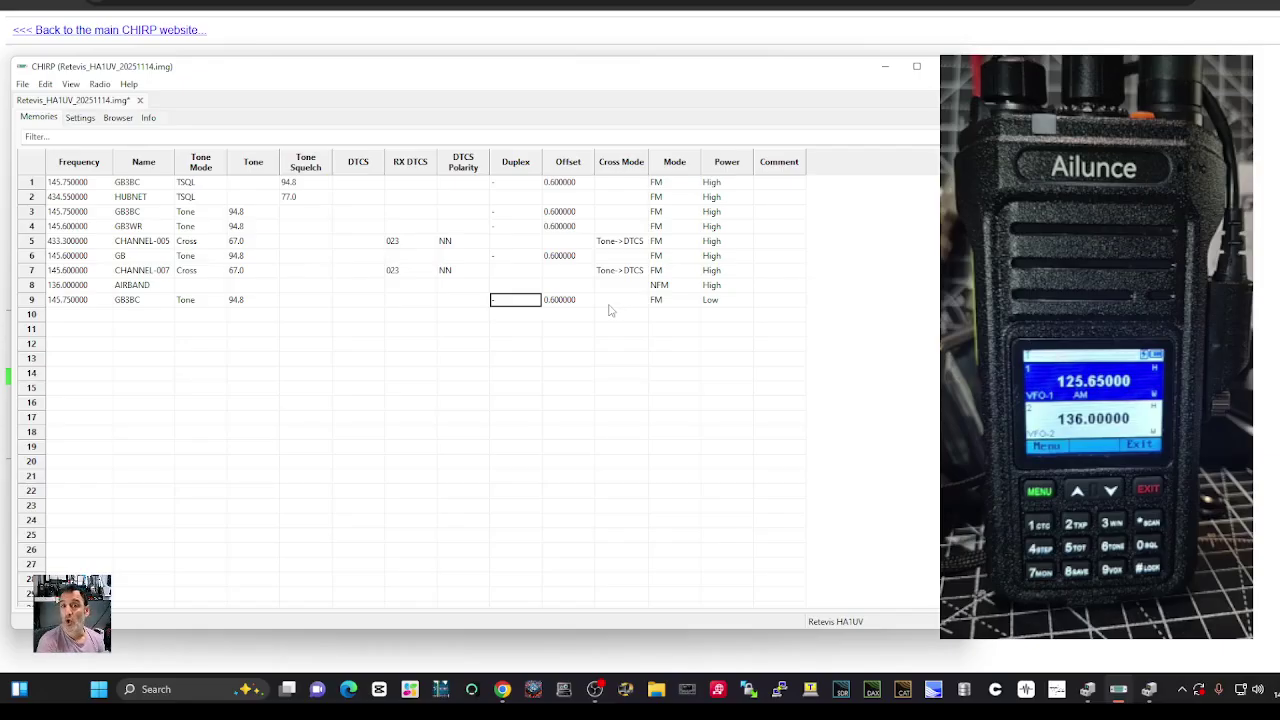
Keep the mode of memory row 9 at FM and set its power to High
click(672, 301)
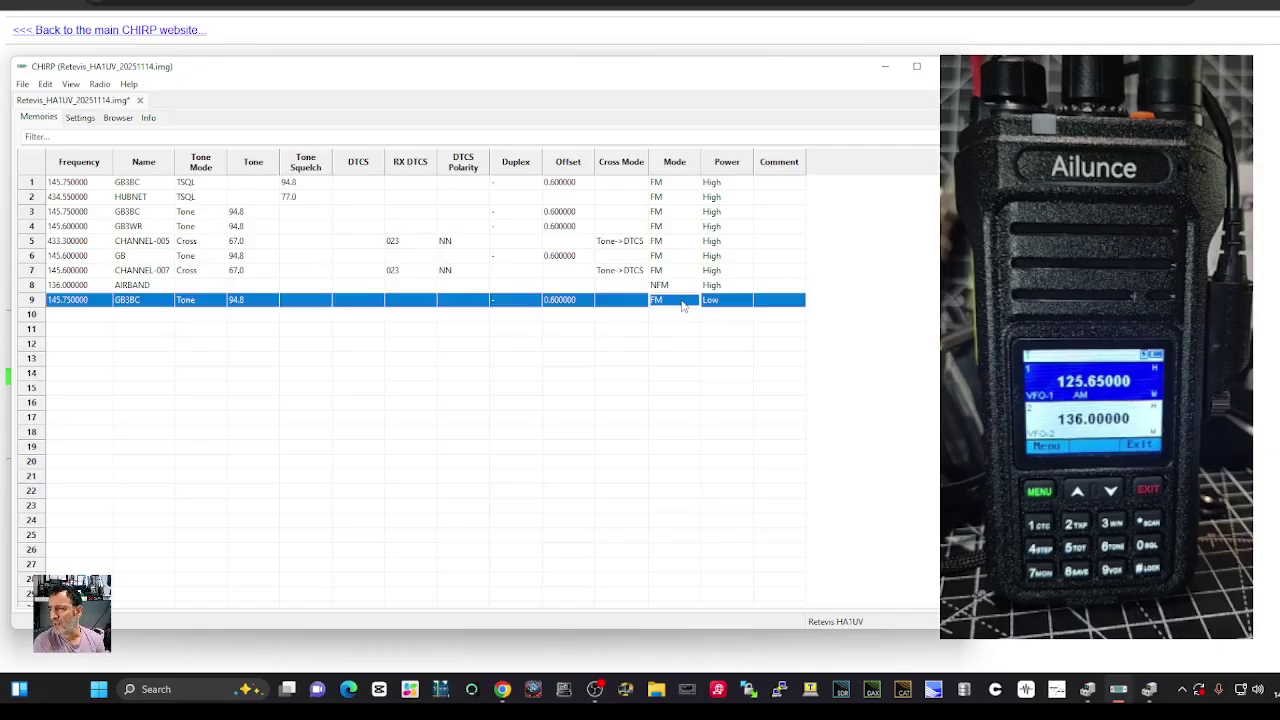
click(675, 301)
click(683, 305)
click(726, 302)
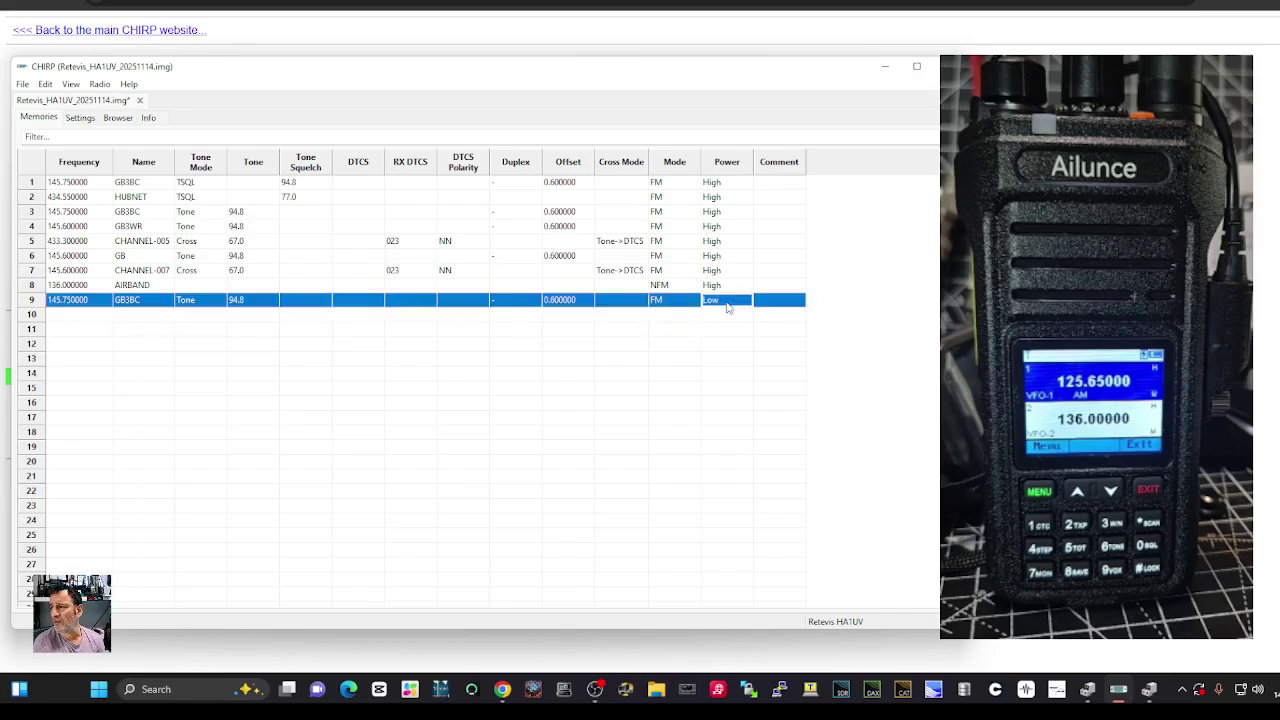
click(727, 307)
click(719, 325)
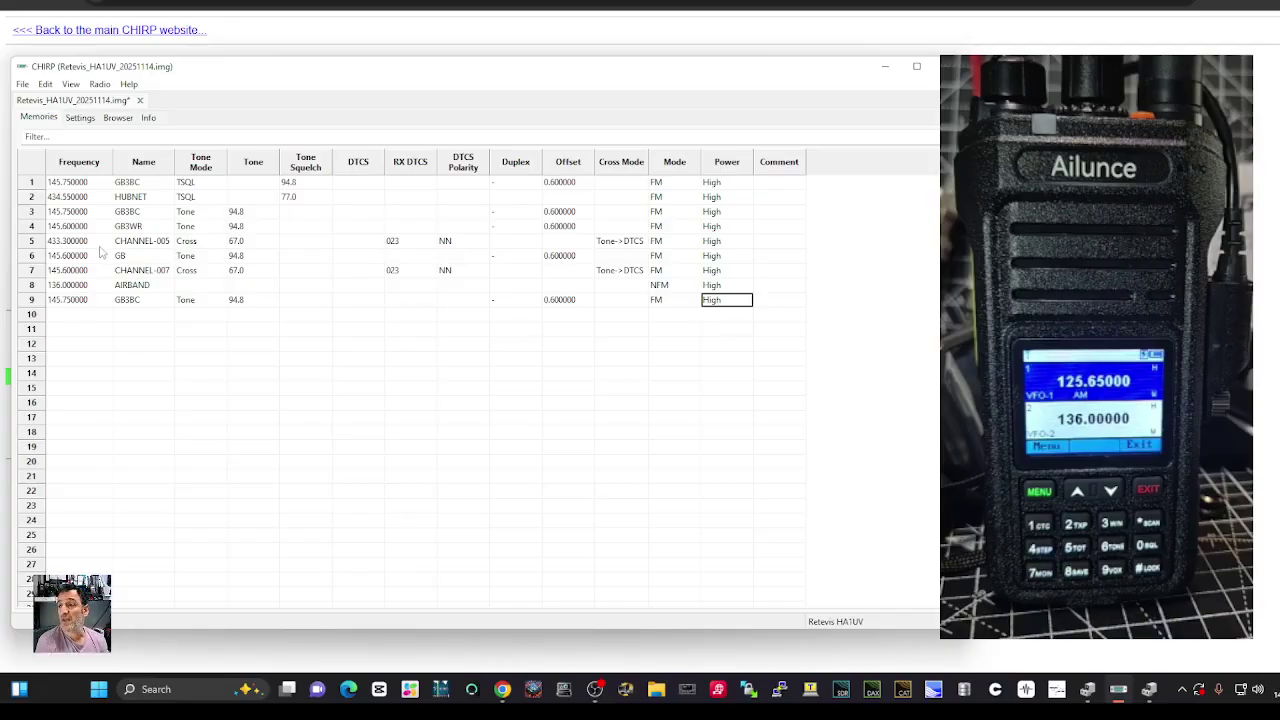
Open the stock configuration US Marine VHF Channels.csv
click(22, 85)
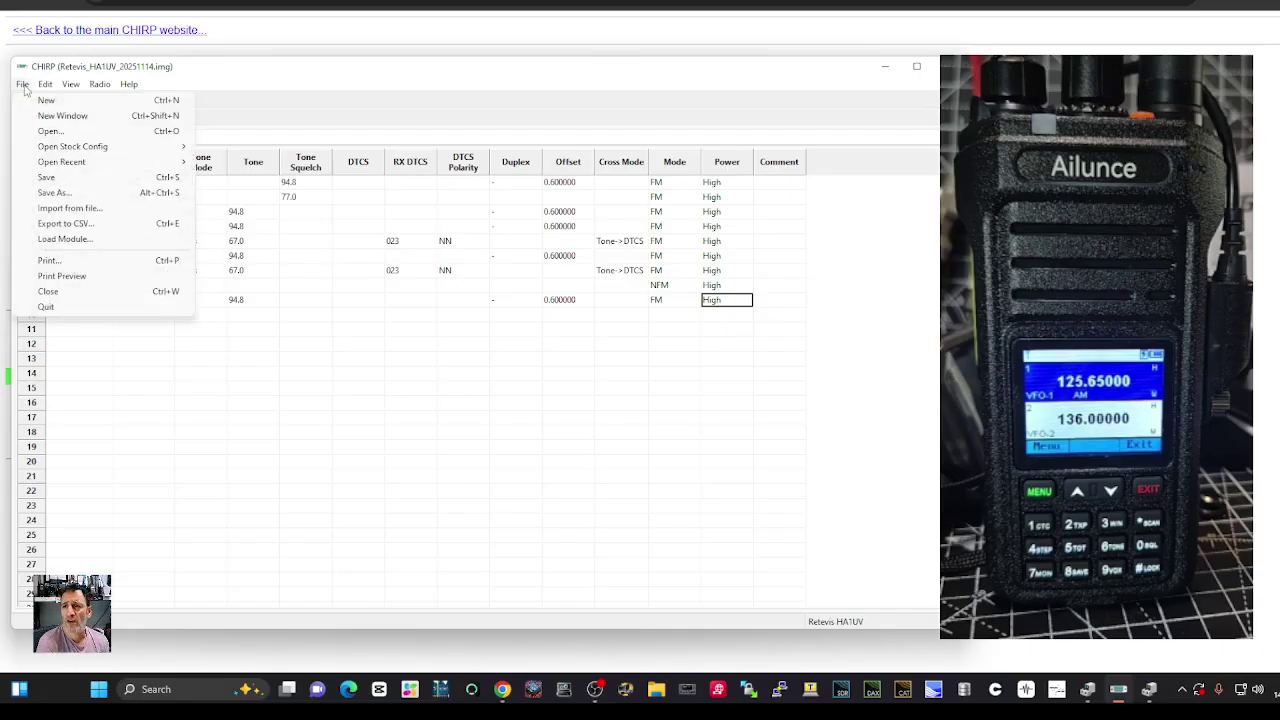
mouse_move(44, 90)
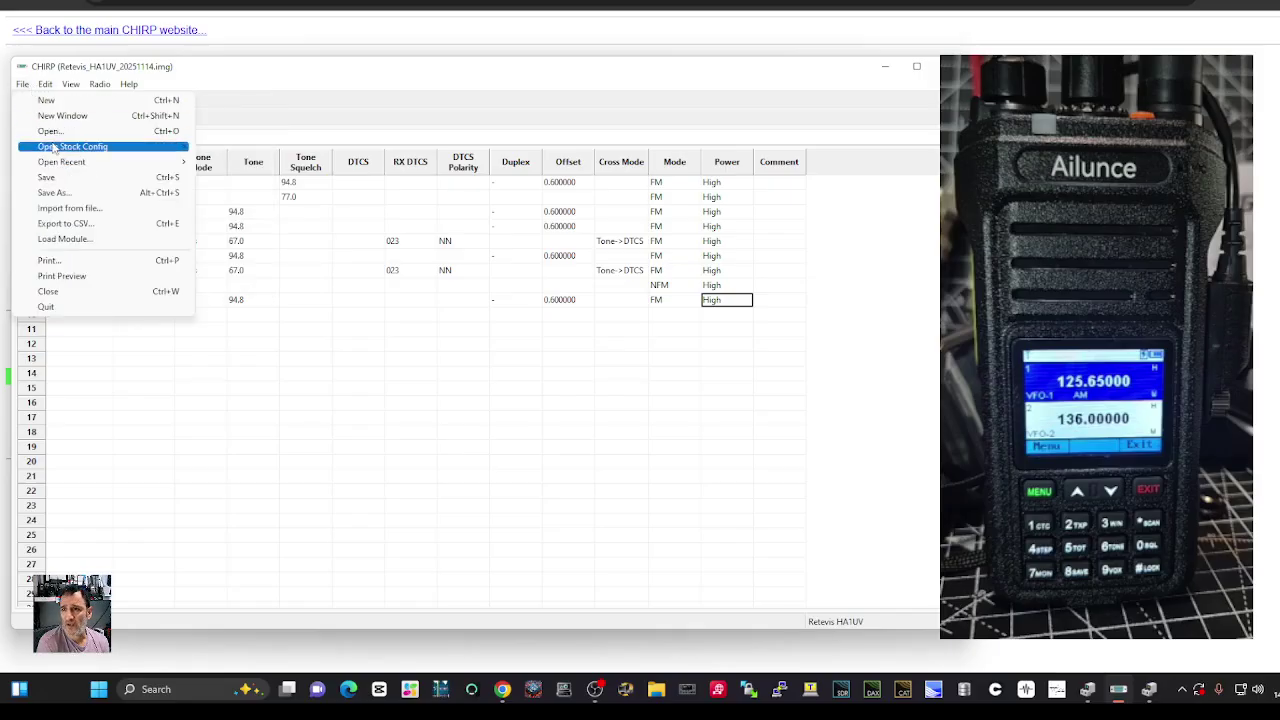
mouse_move(54, 148)
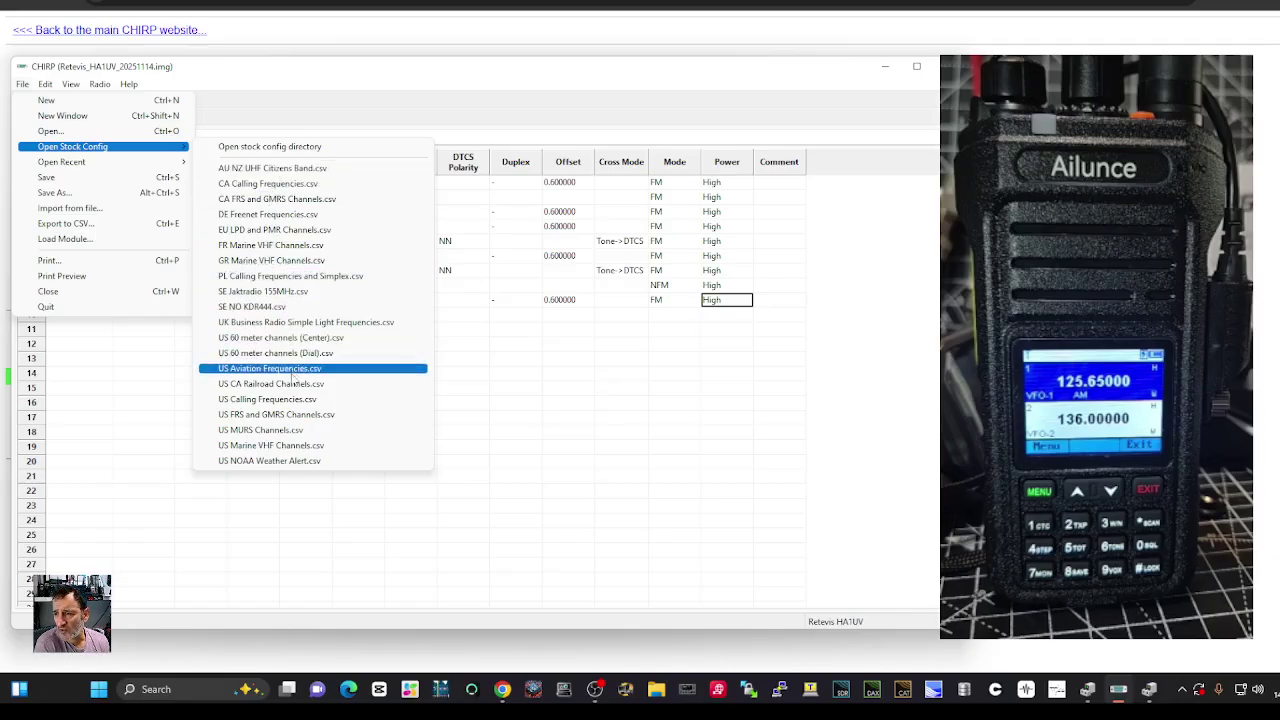
click(270, 447)
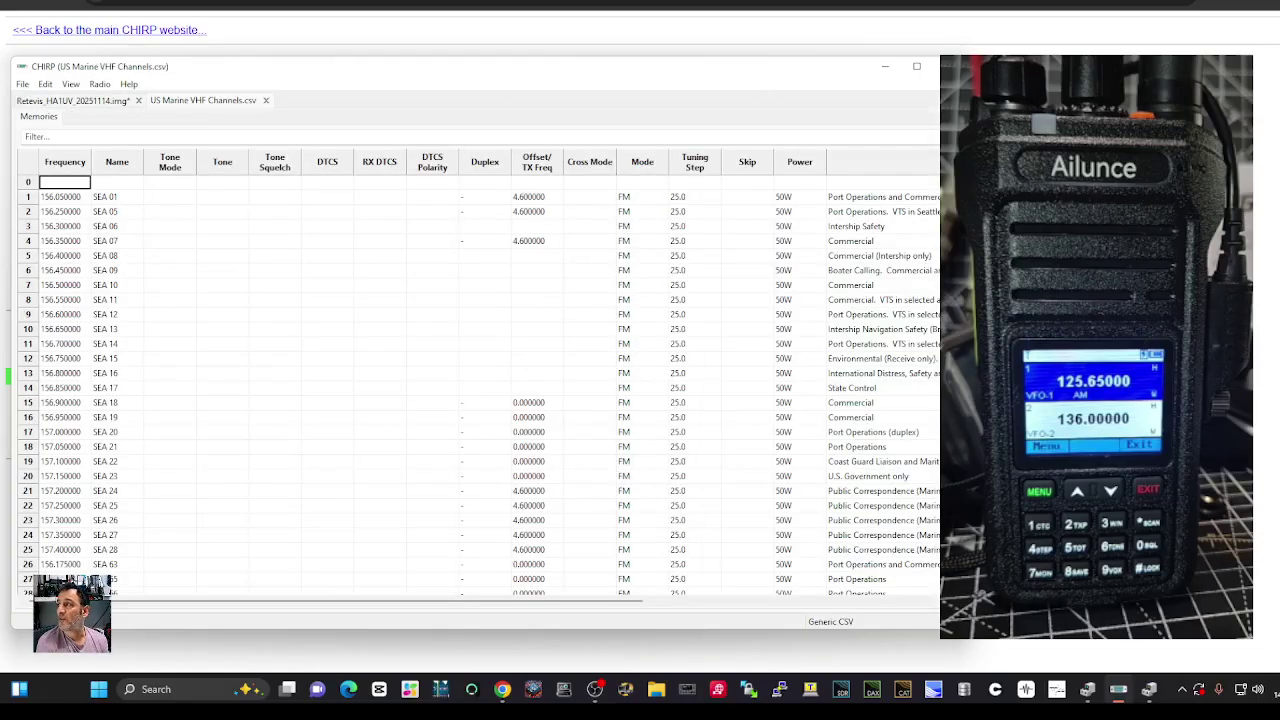
click(916, 66)
drag(366, 70, 833, 64)
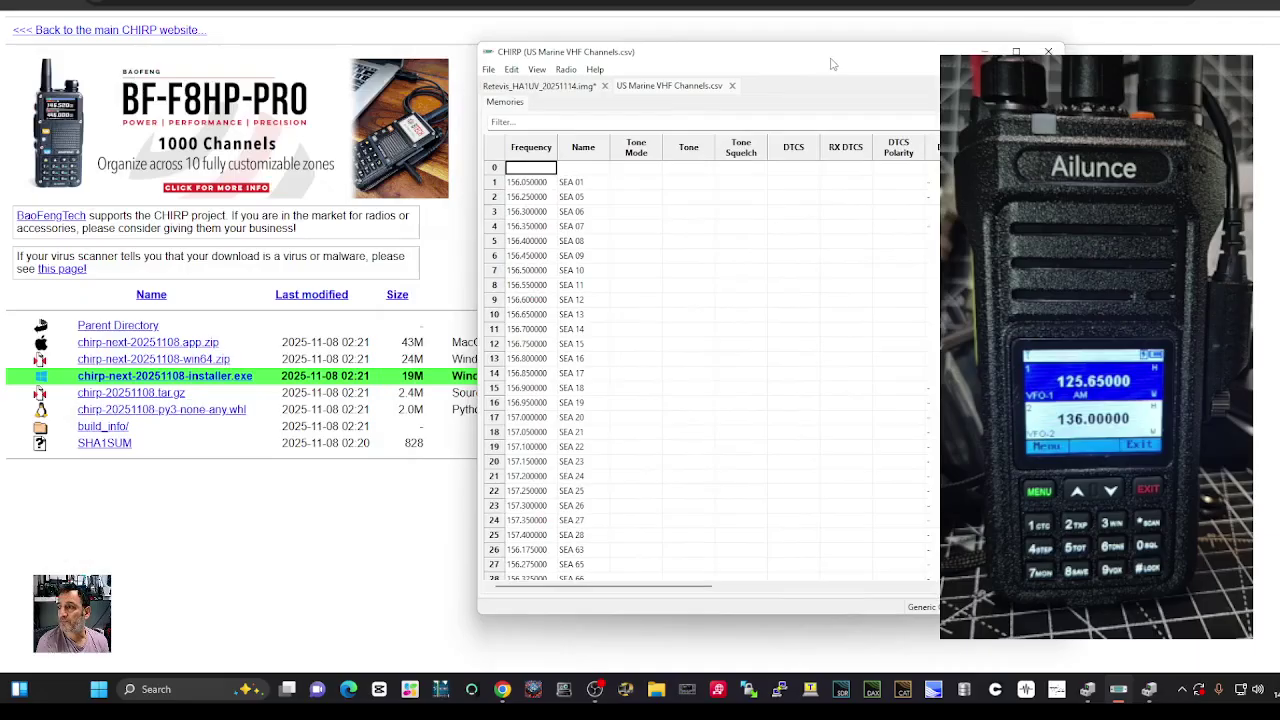
click(496, 197)
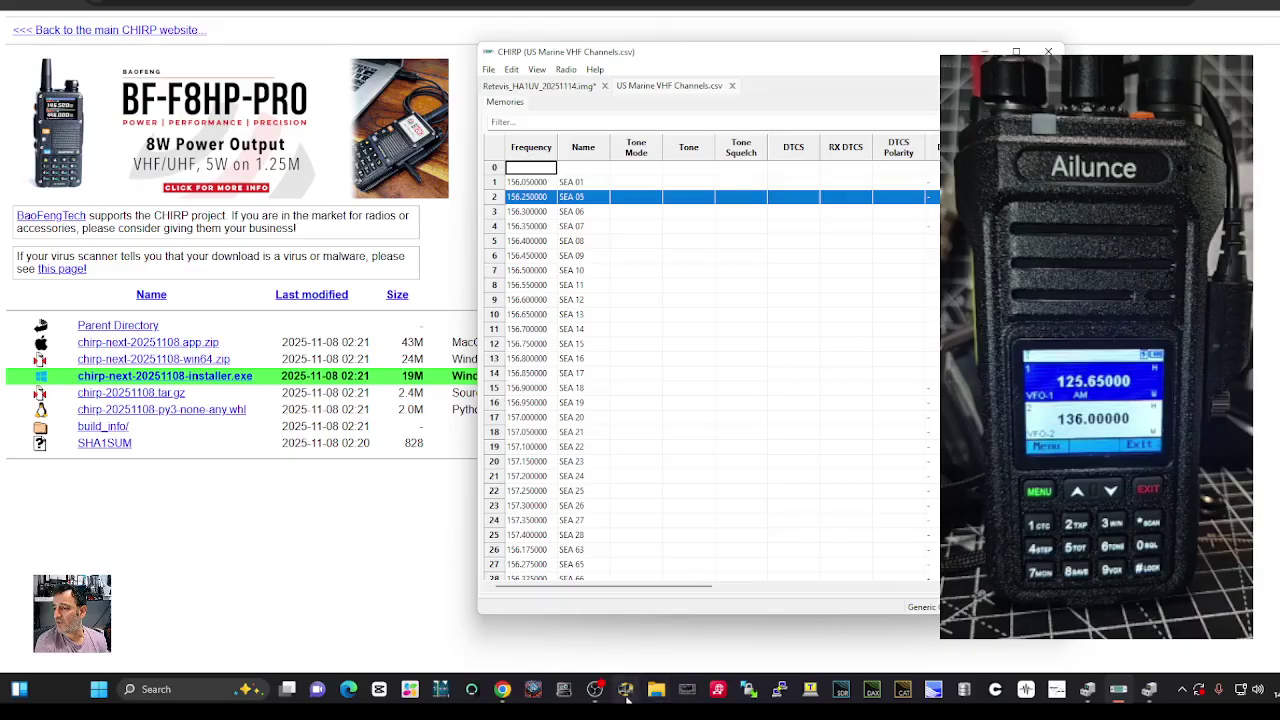
click(597, 689)
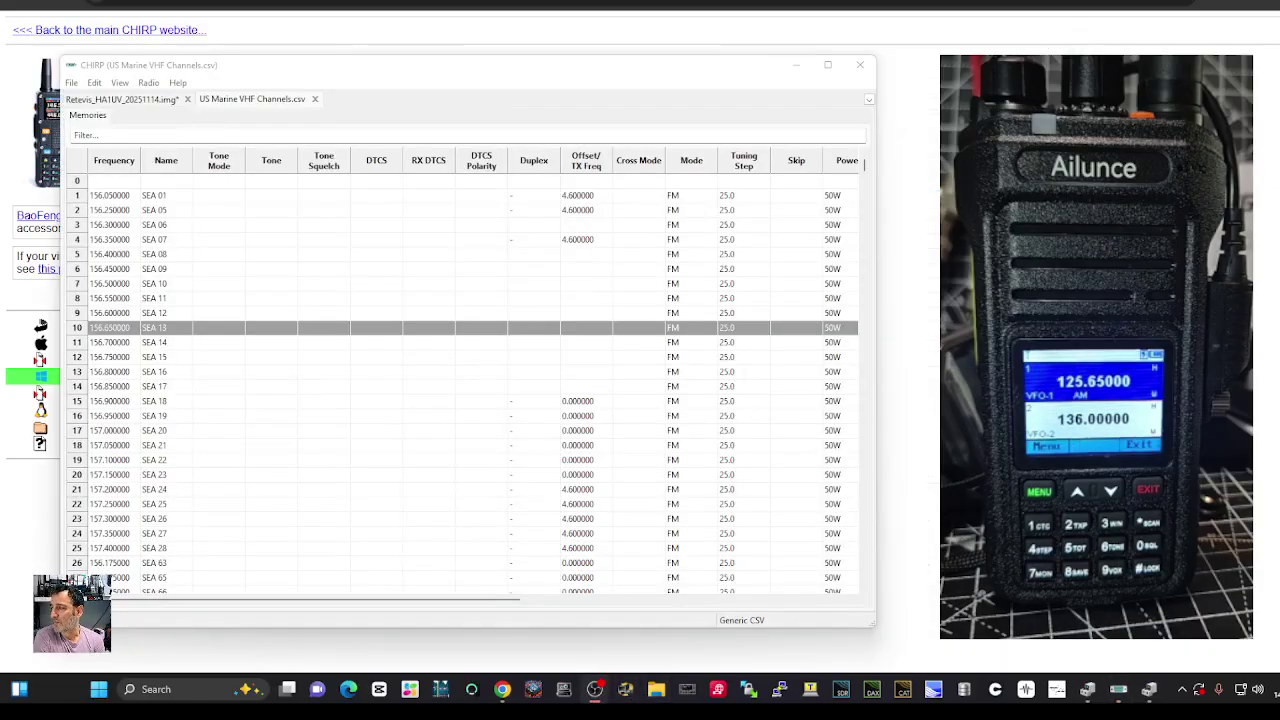
Copy memory rows 1 to 10 (SEA 01 to SEA 13) from the US Marine VHF channel list
click(104, 330)
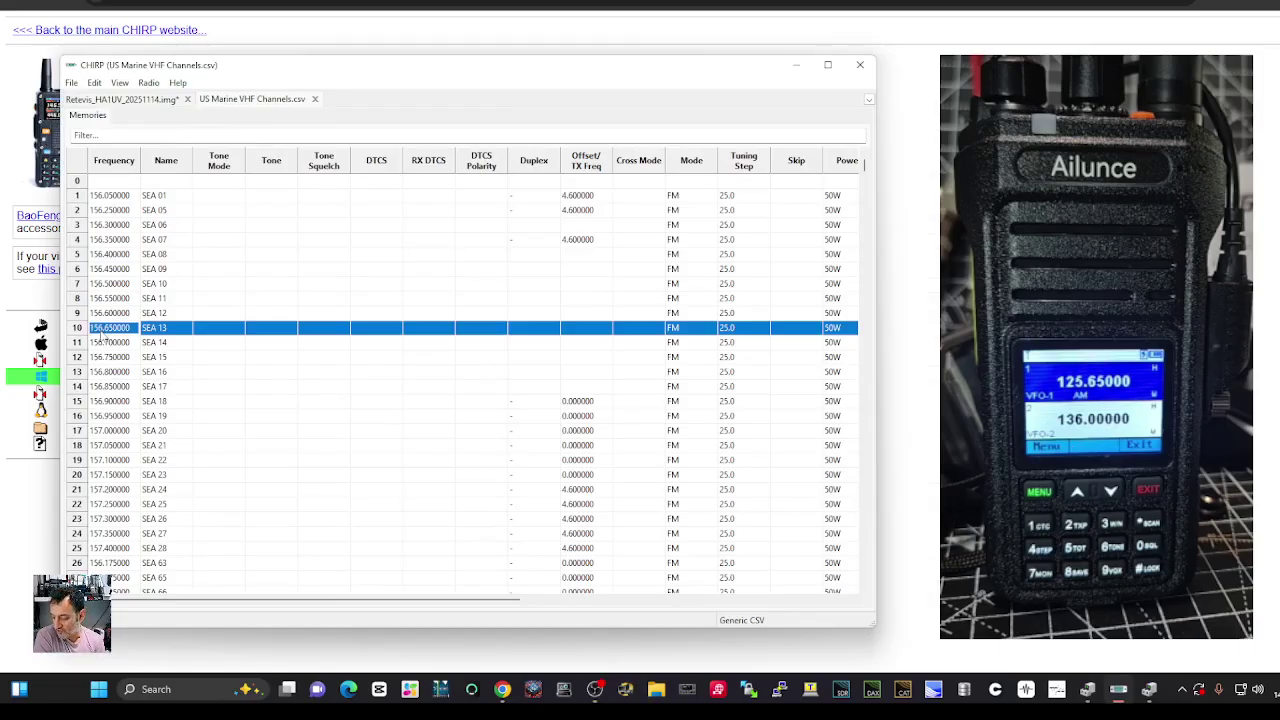
click(104, 333)
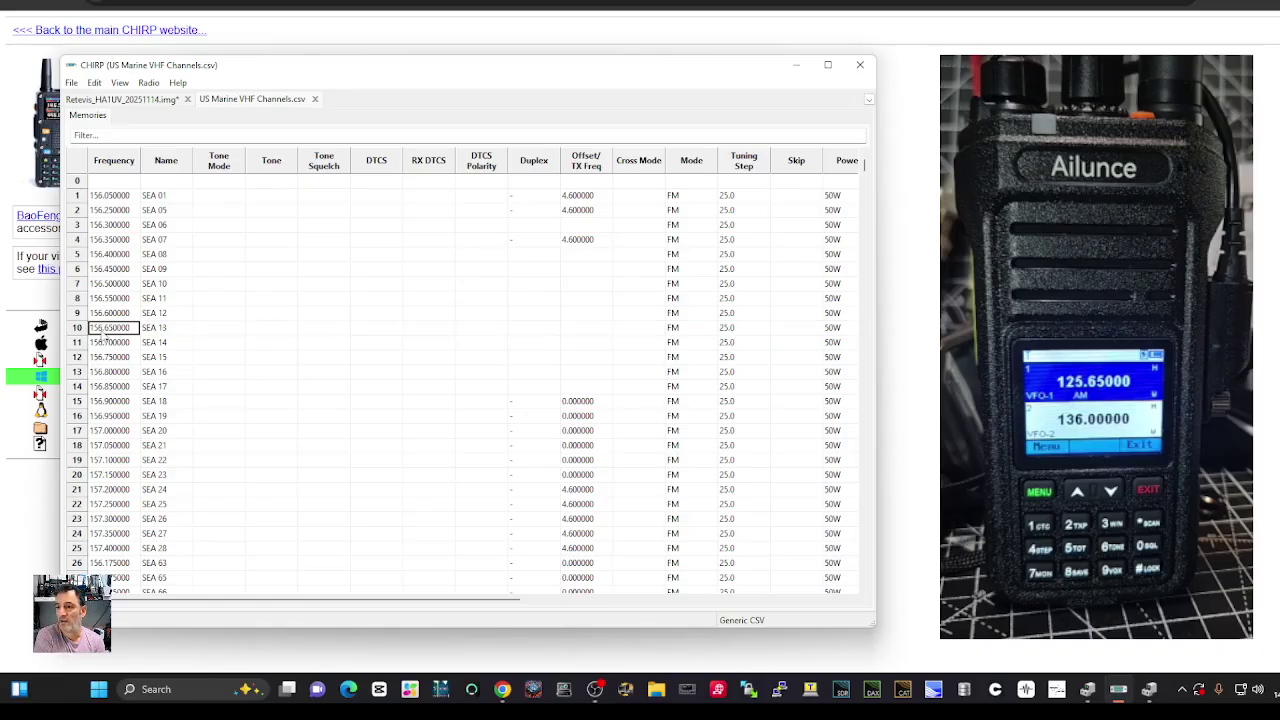
drag(104, 334, 112, 201)
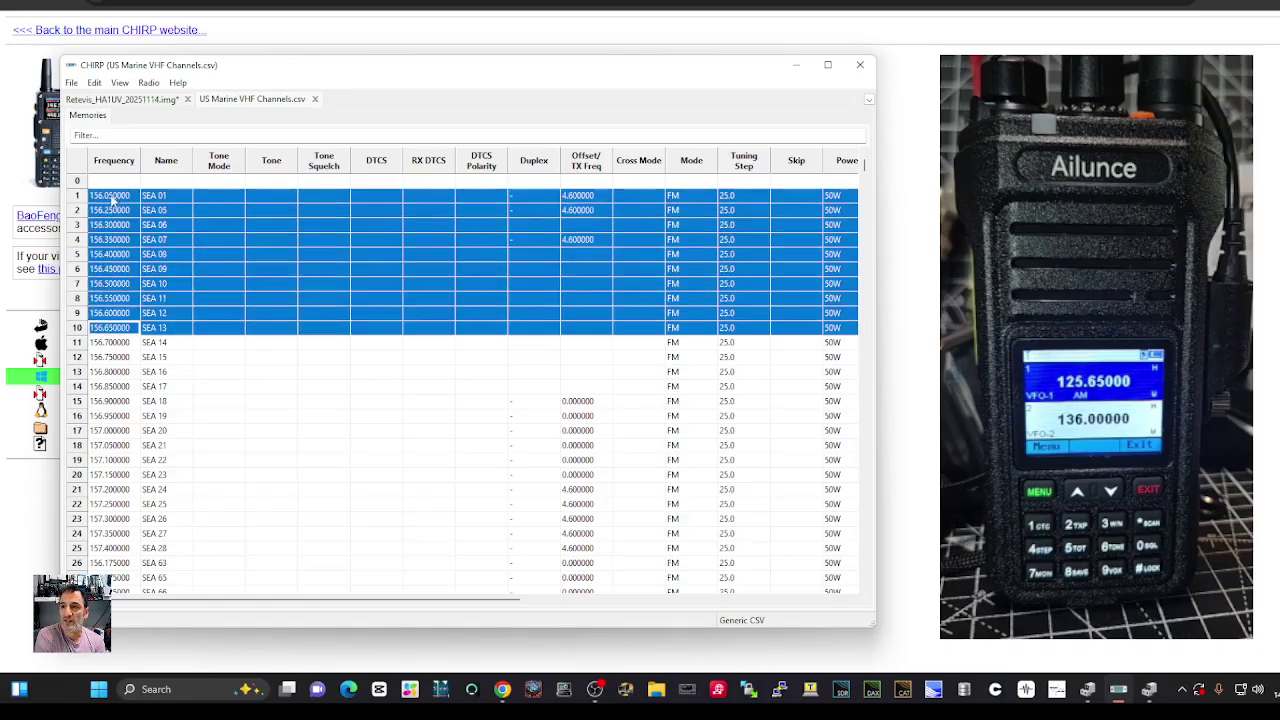
right_click(113, 210)
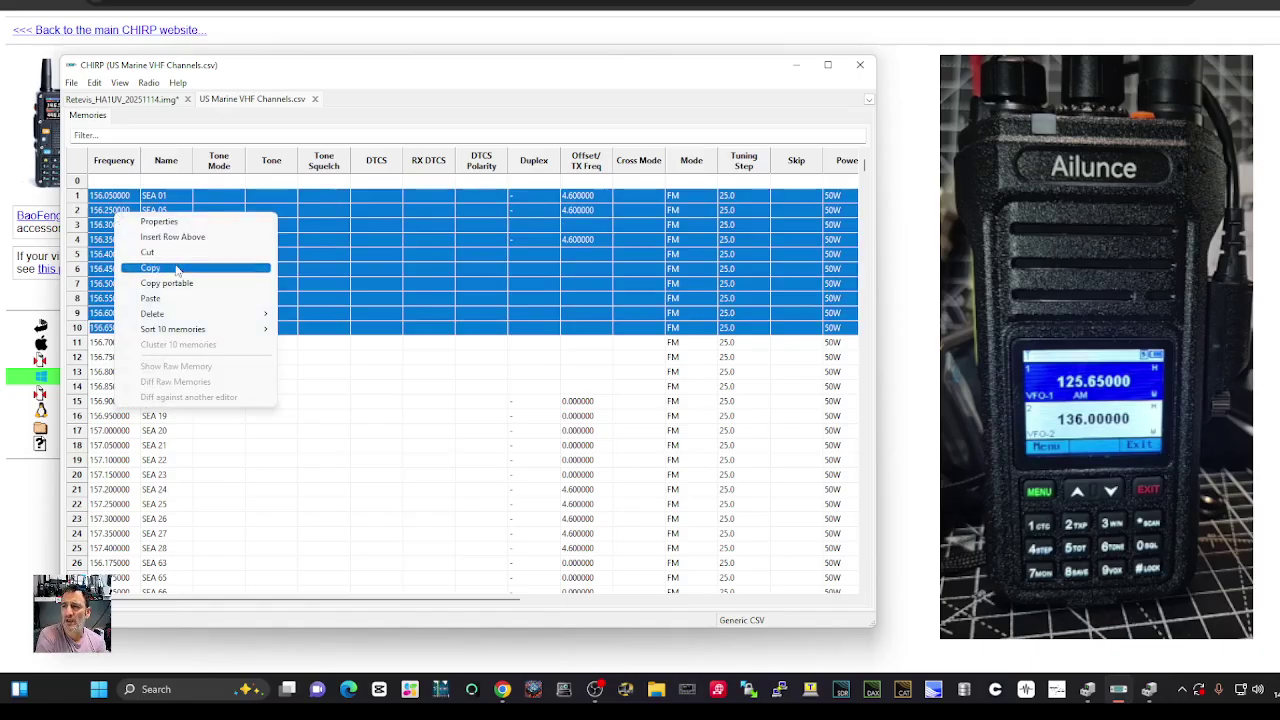
click(177, 266)
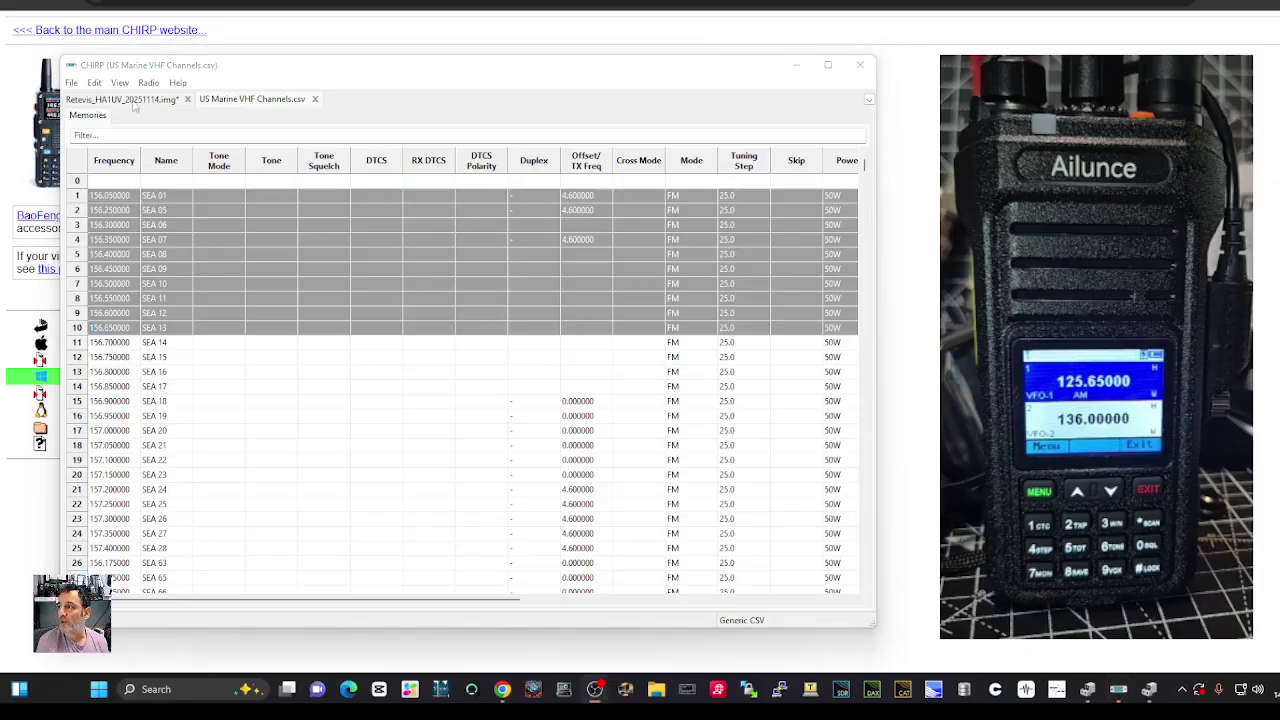
click(269, 106)
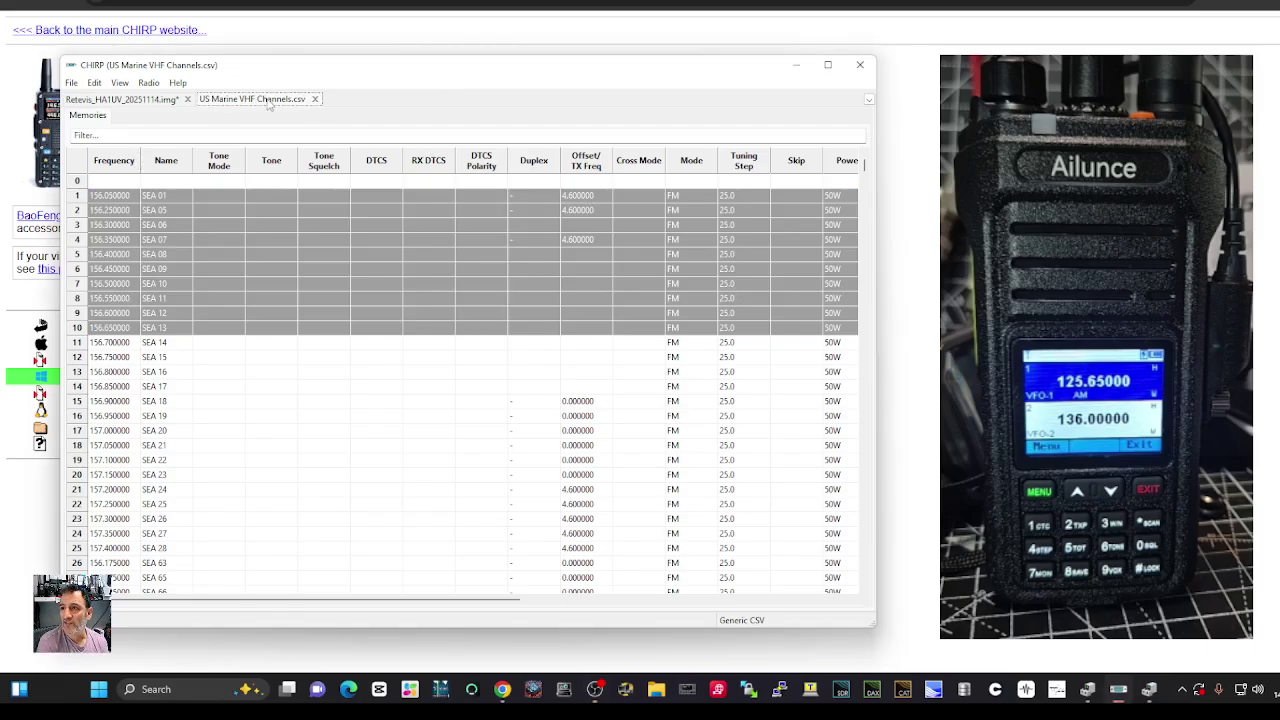
click(128, 104)
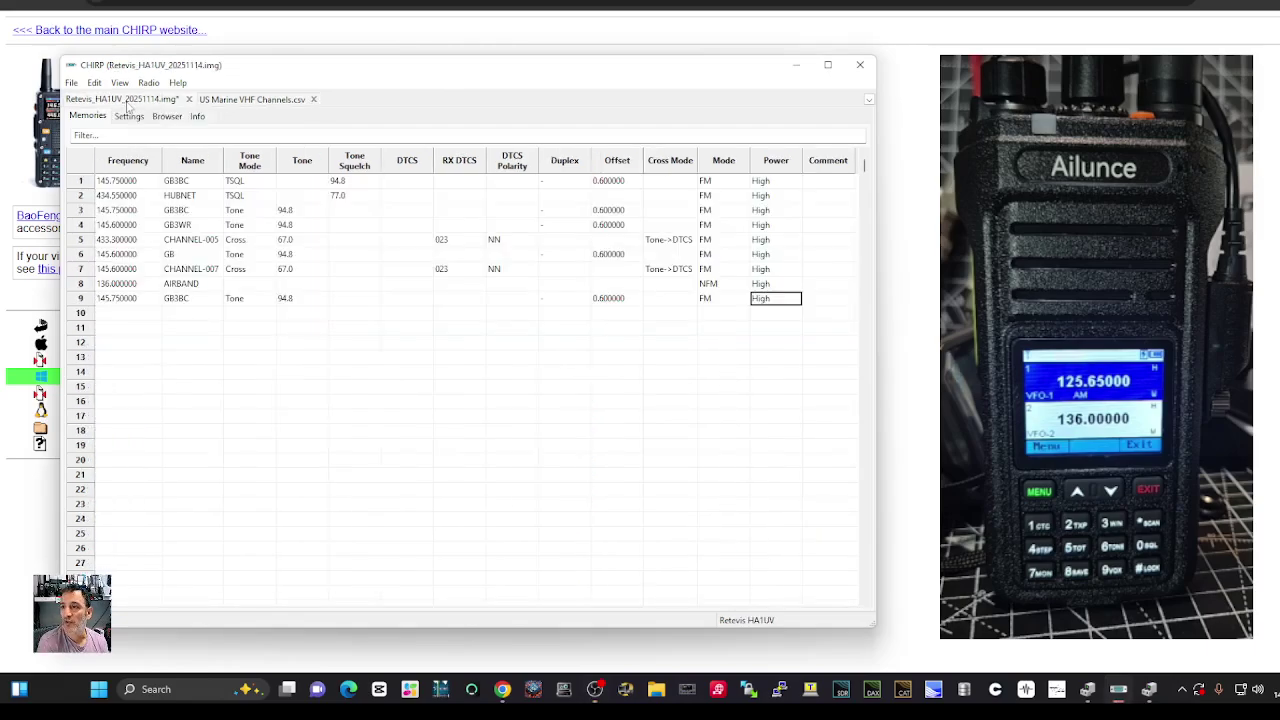
click(245, 104)
click(143, 104)
click(258, 101)
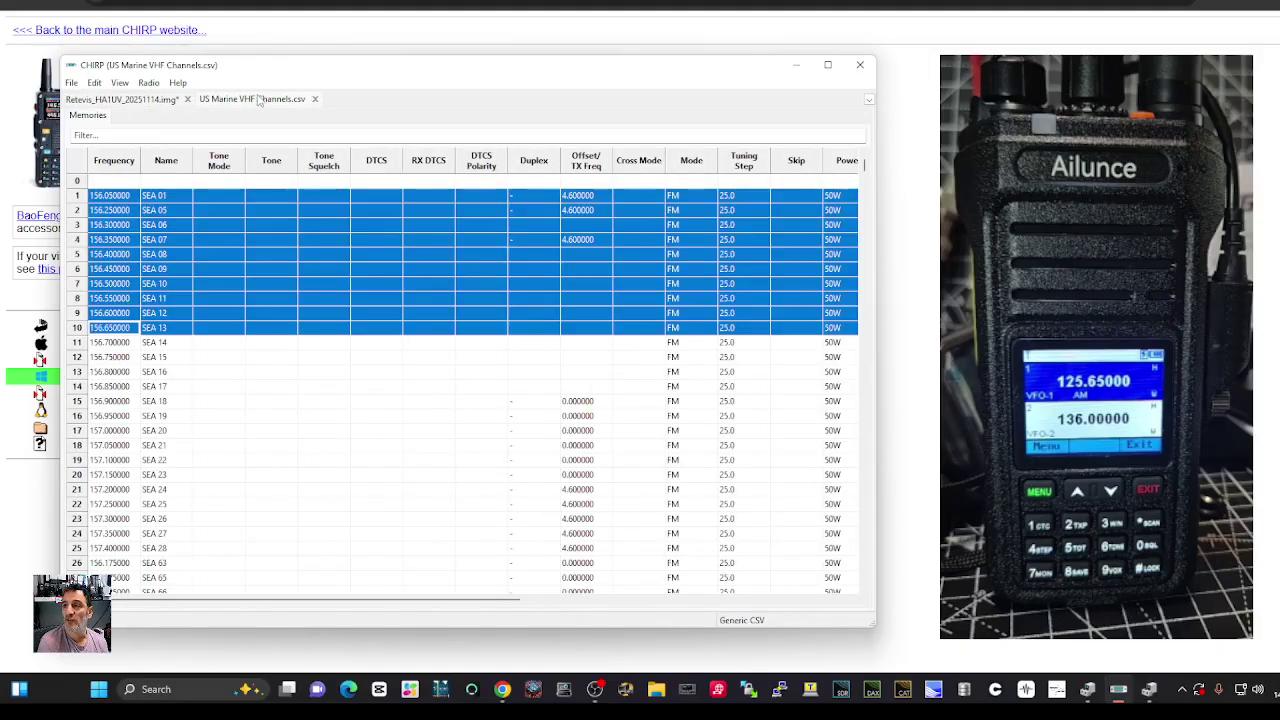
Paste the copied marine channels into Retevis_HA1UV_20251114.img starting at memory row 10
click(145, 103)
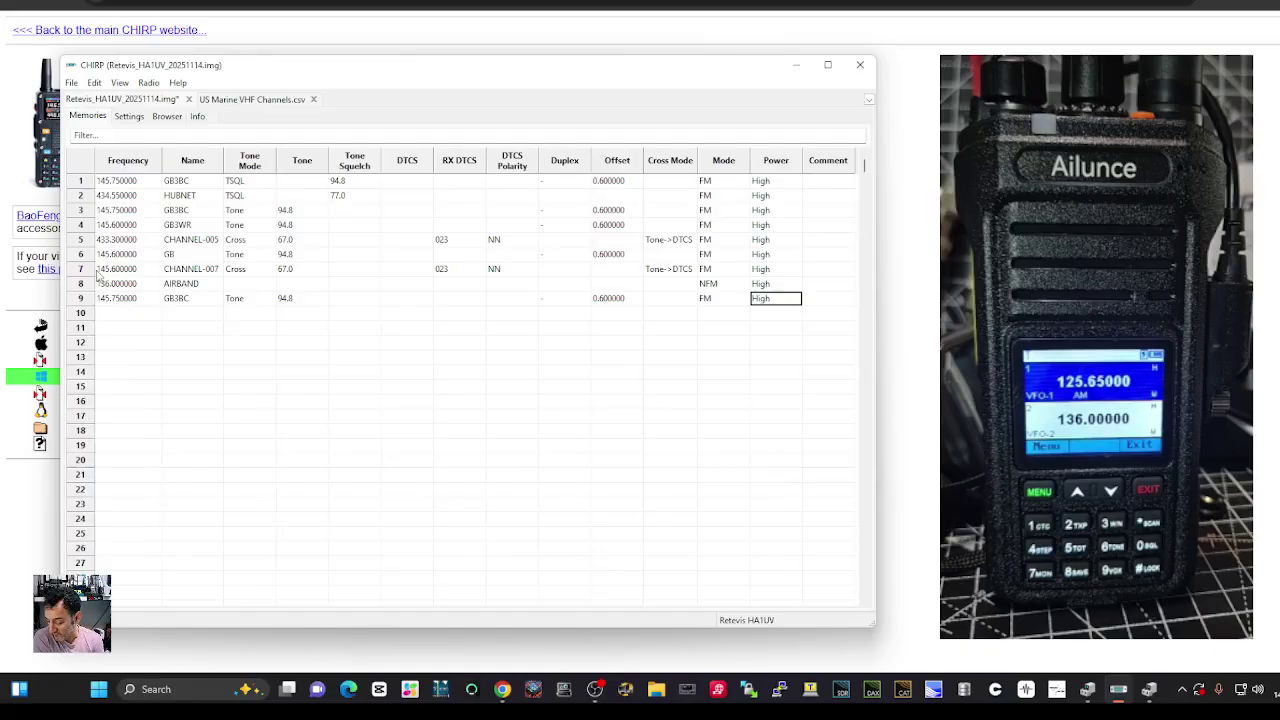
click(110, 318)
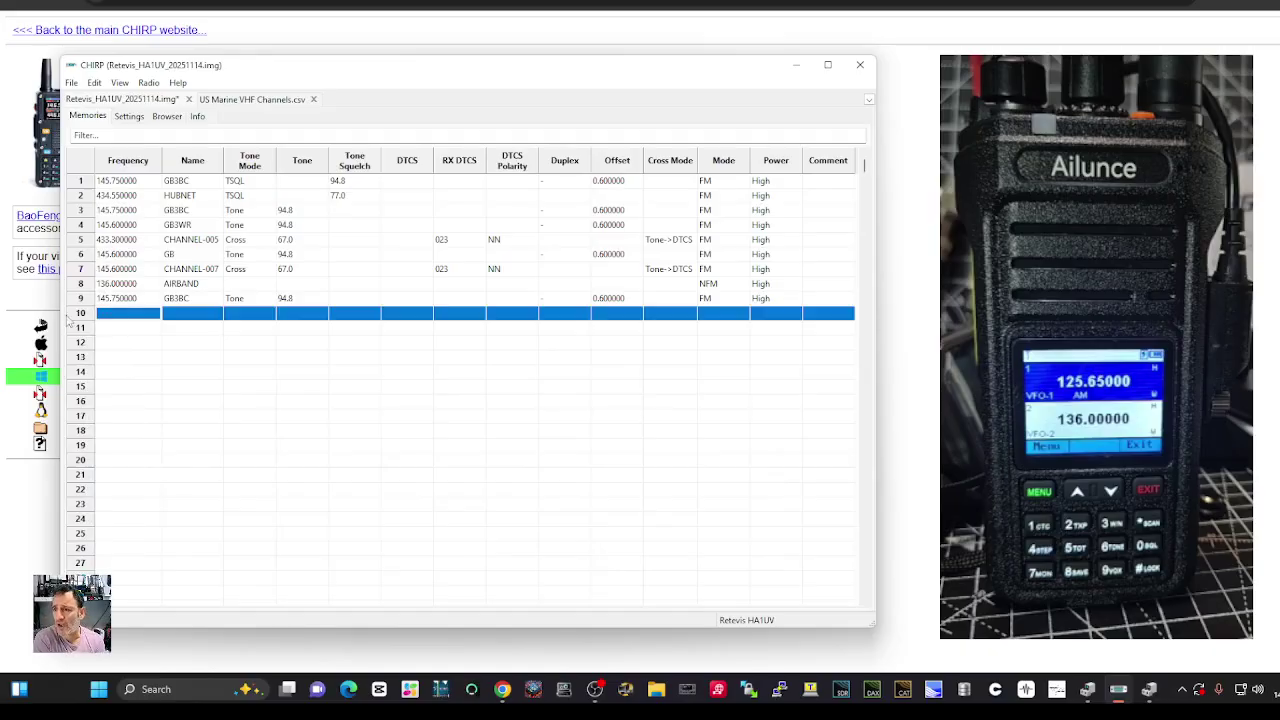
right_click(126, 316)
click(150, 386)
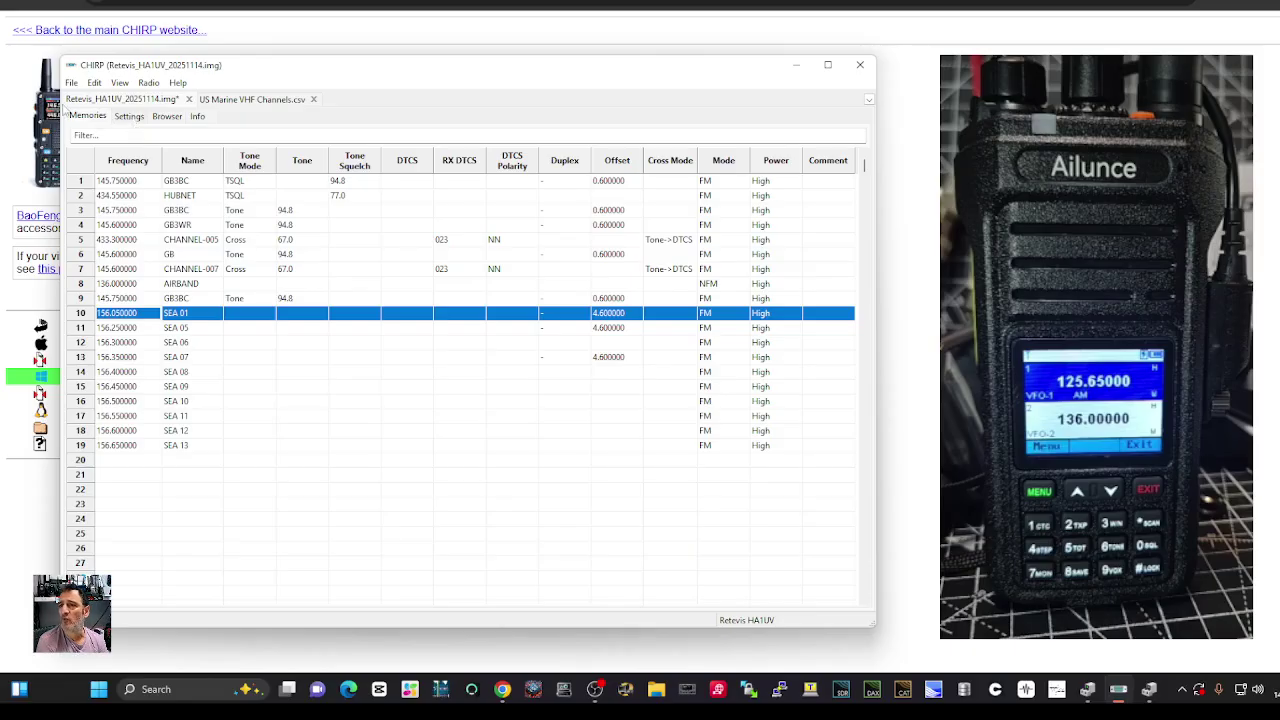
Open the Common Settings of the Retevis HA1UV image
click(143, 117)
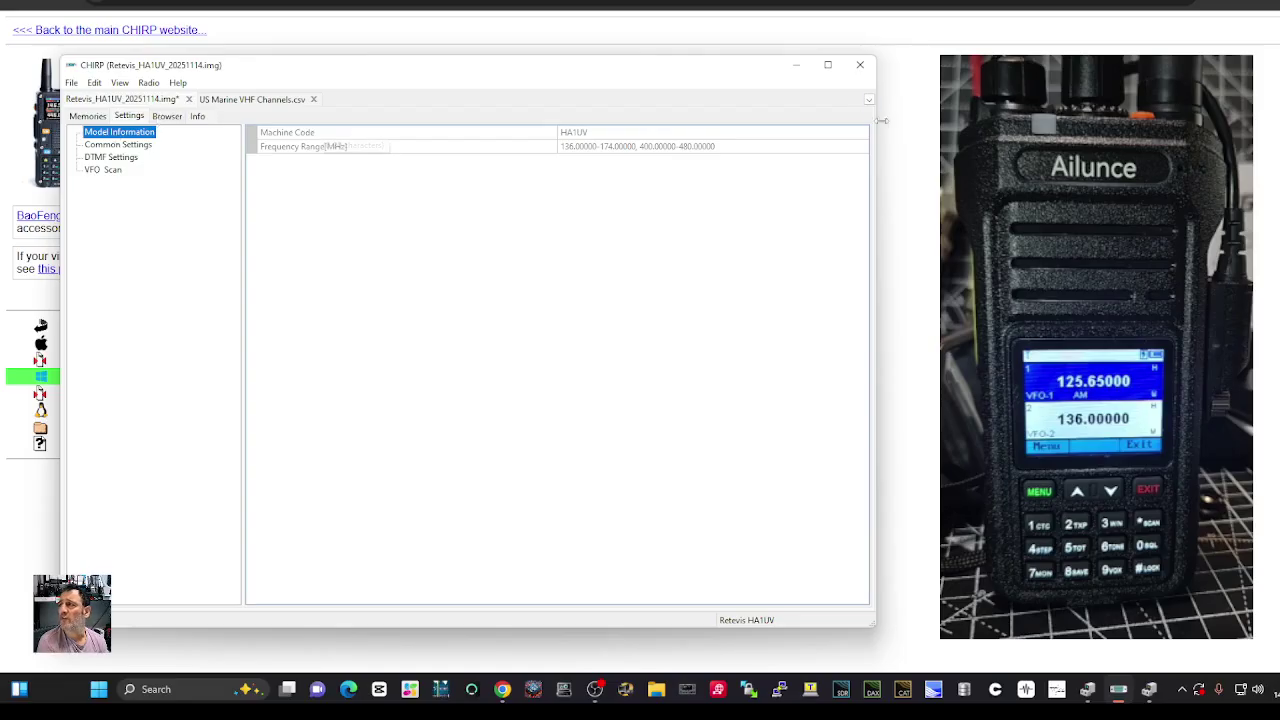
click(903, 143)
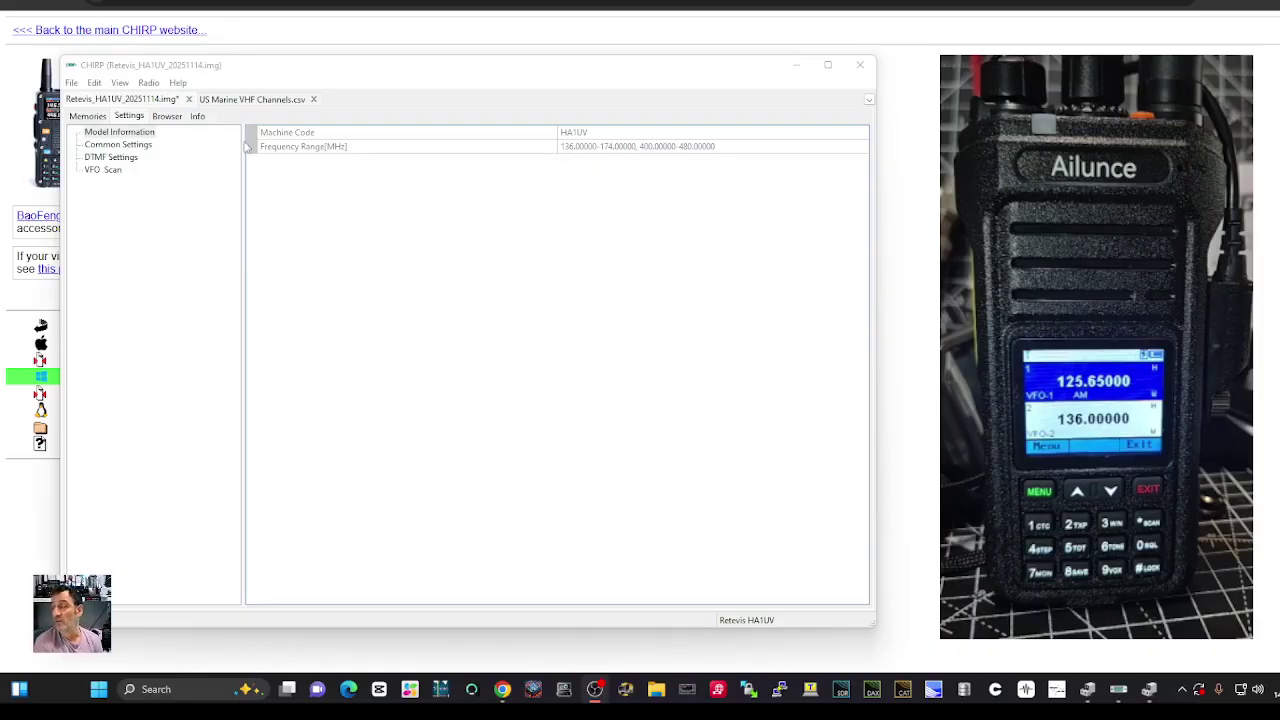
click(128, 147)
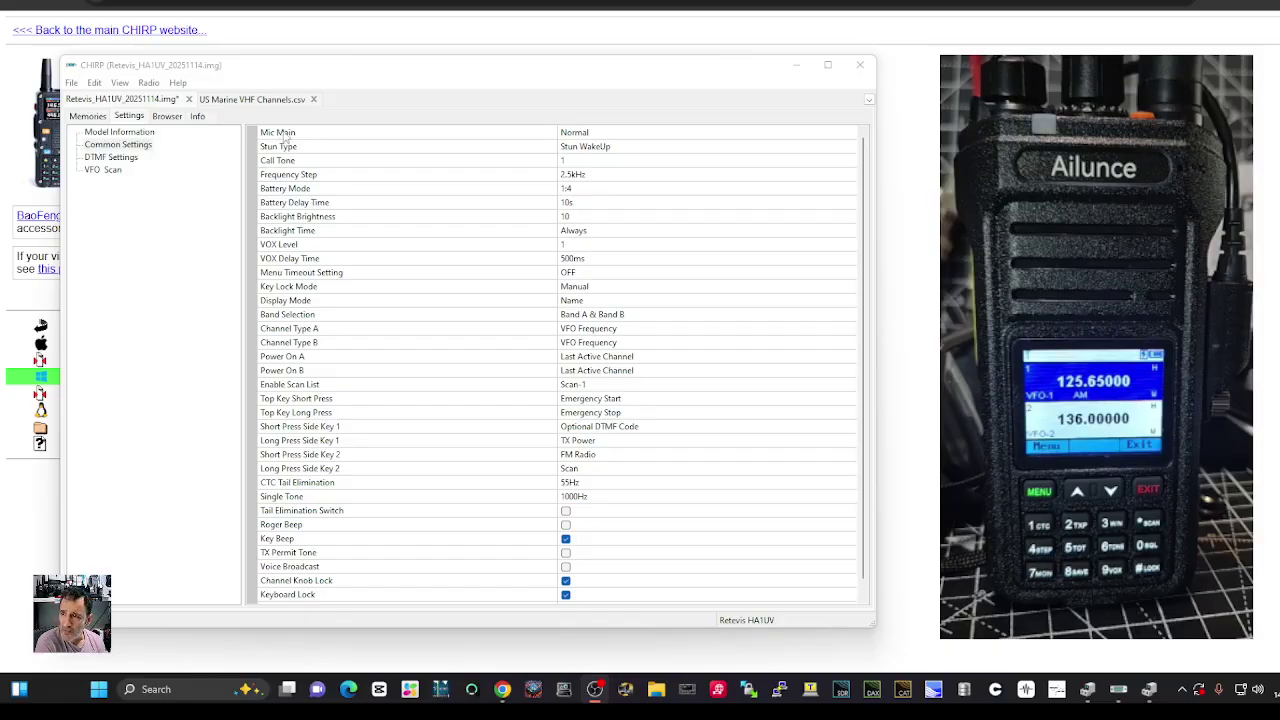
Check the available options for the Mic Main setting
click(591, 134)
click(591, 134)
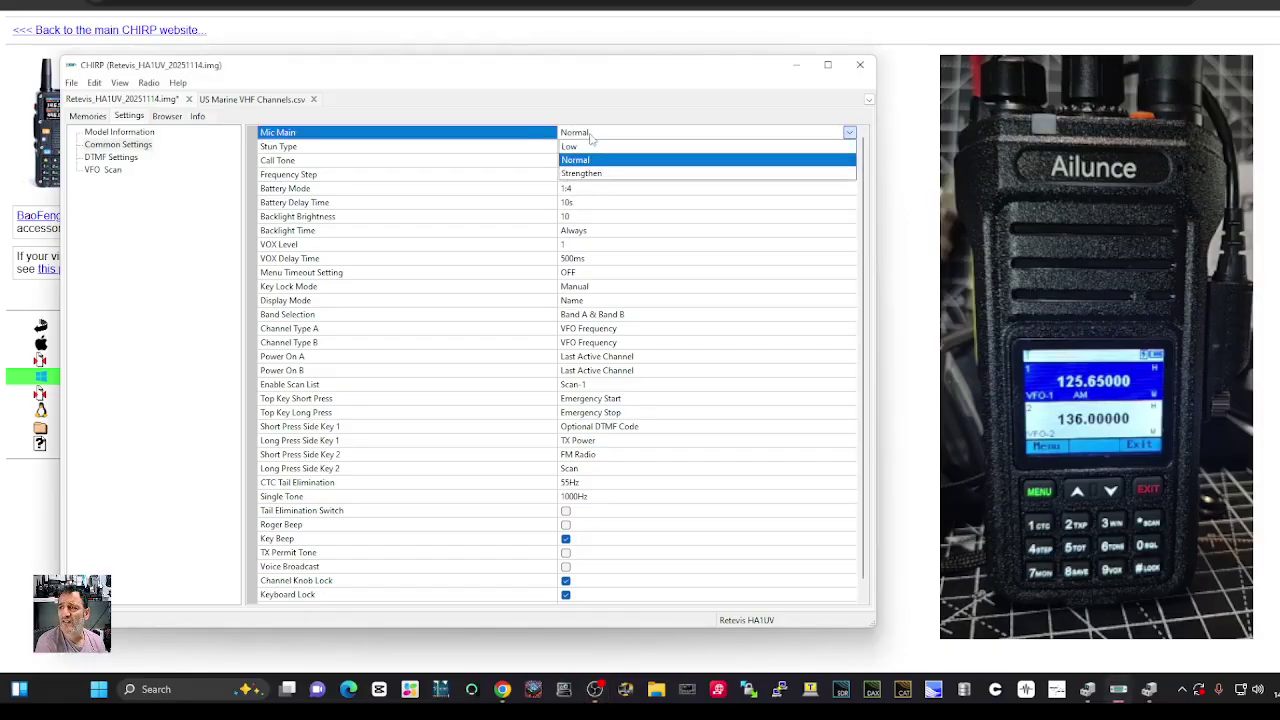
click(591, 137)
click(343, 146)
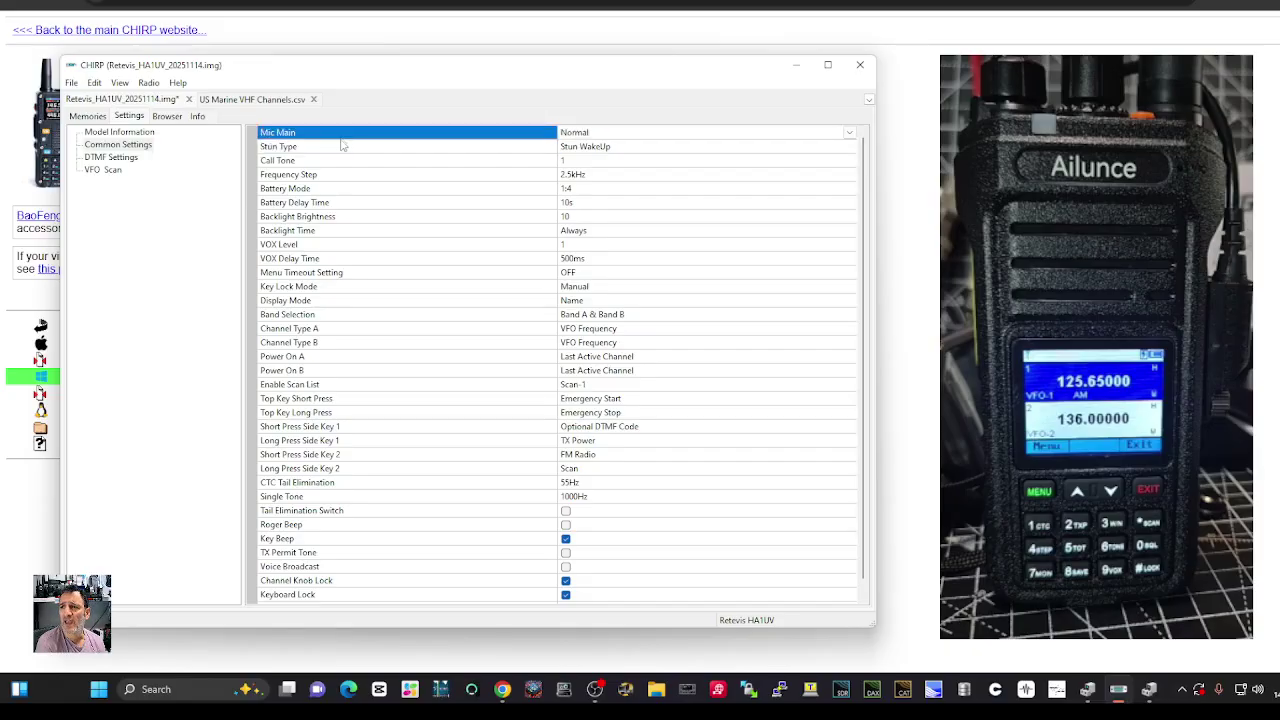
click(591, 134)
click(598, 136)
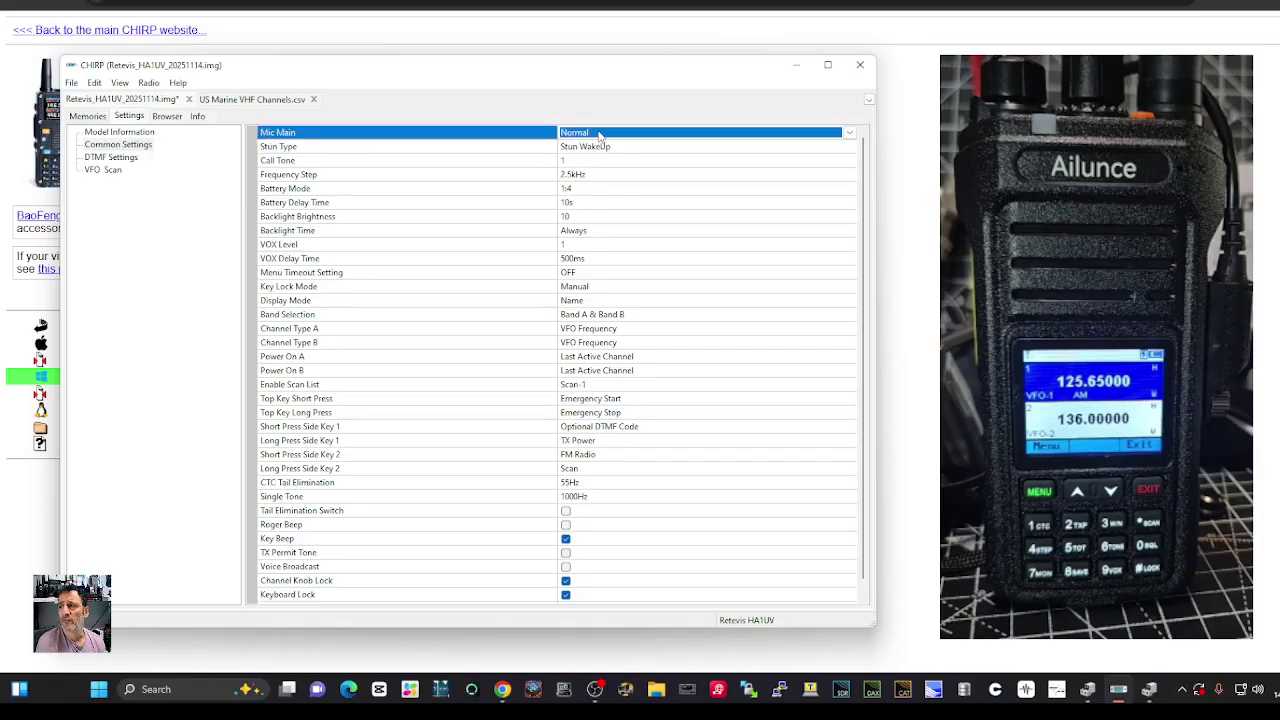
Look through the call tone, battery and backlight settings, including the options for Backlight Time
click(381, 164)
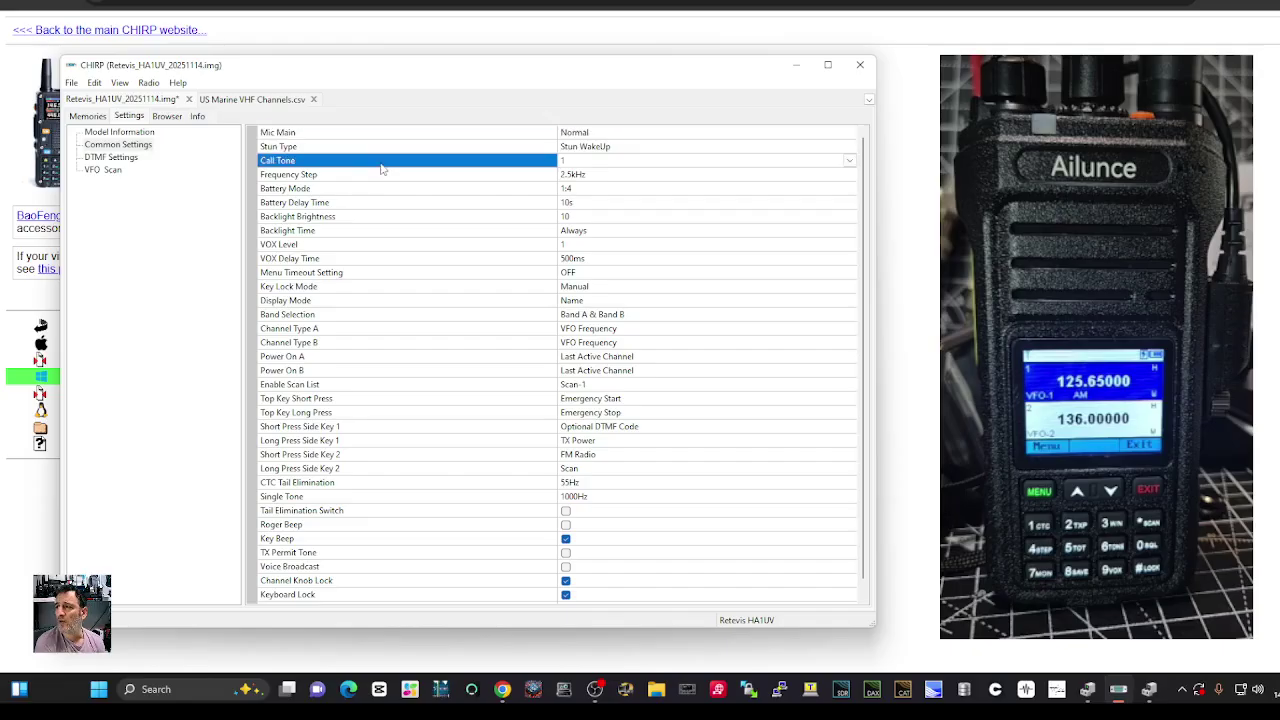
click(361, 190)
click(362, 203)
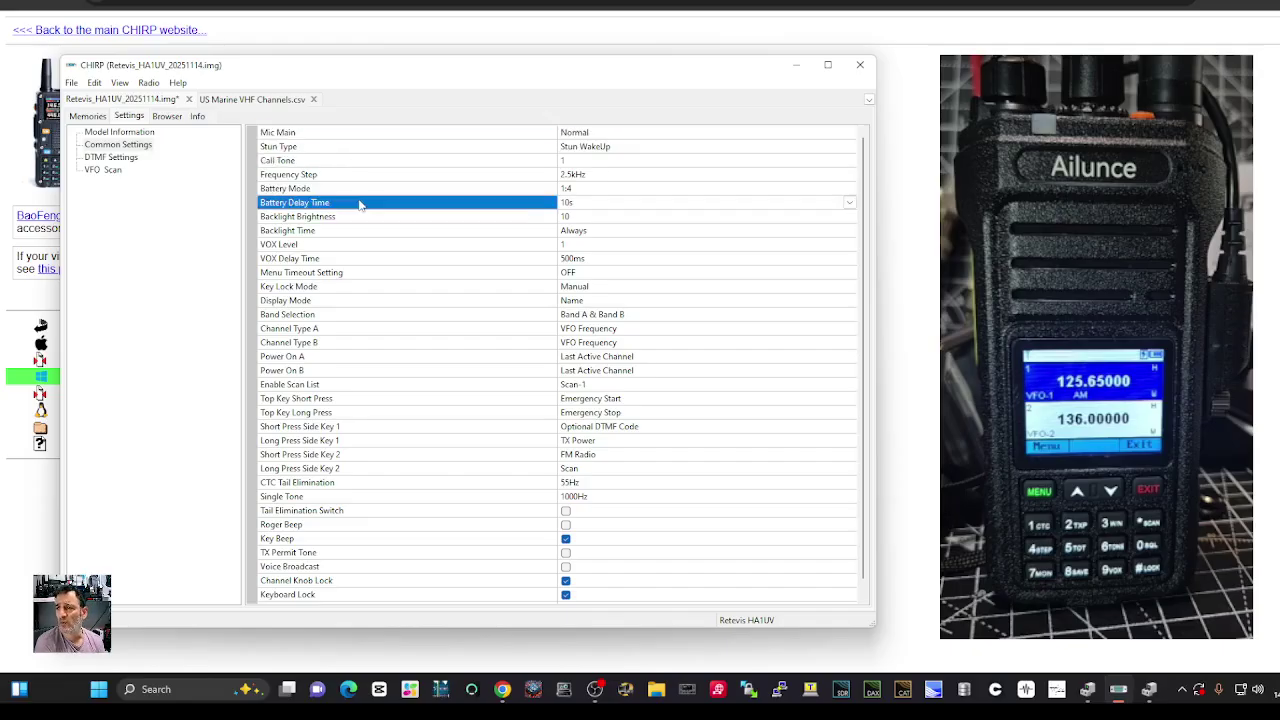
click(358, 217)
click(362, 231)
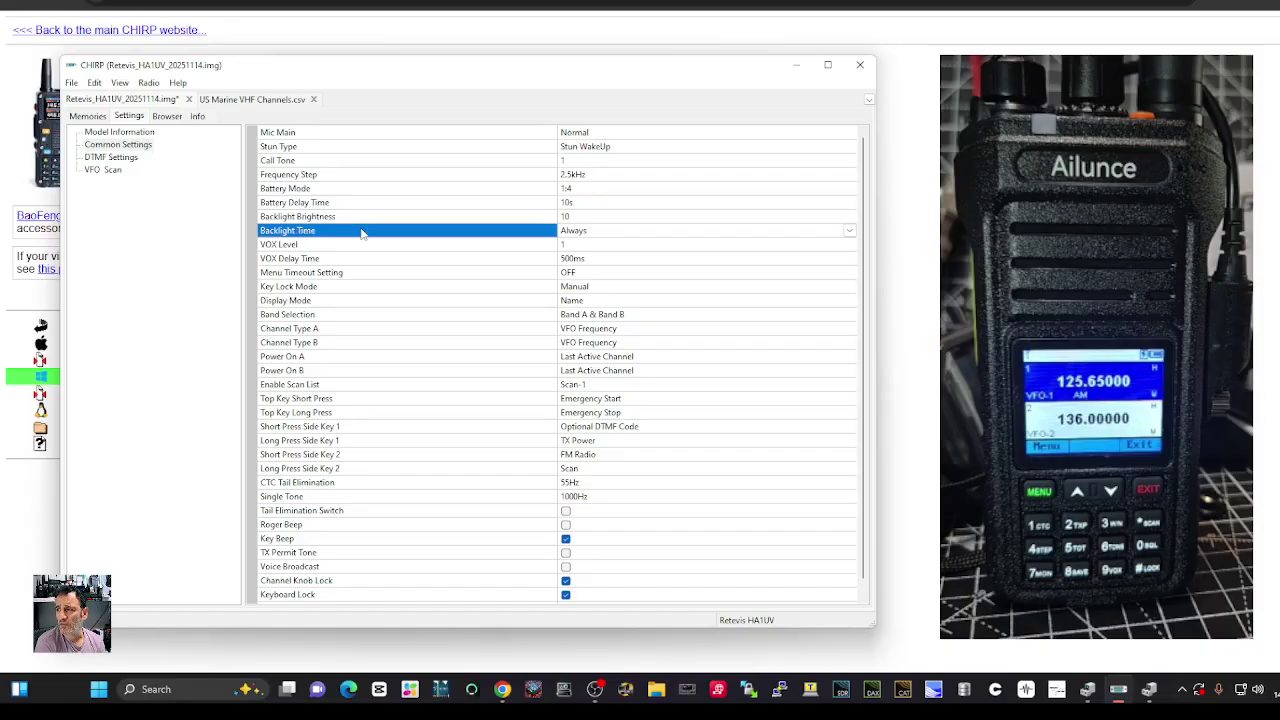
click(849, 231)
click(849, 232)
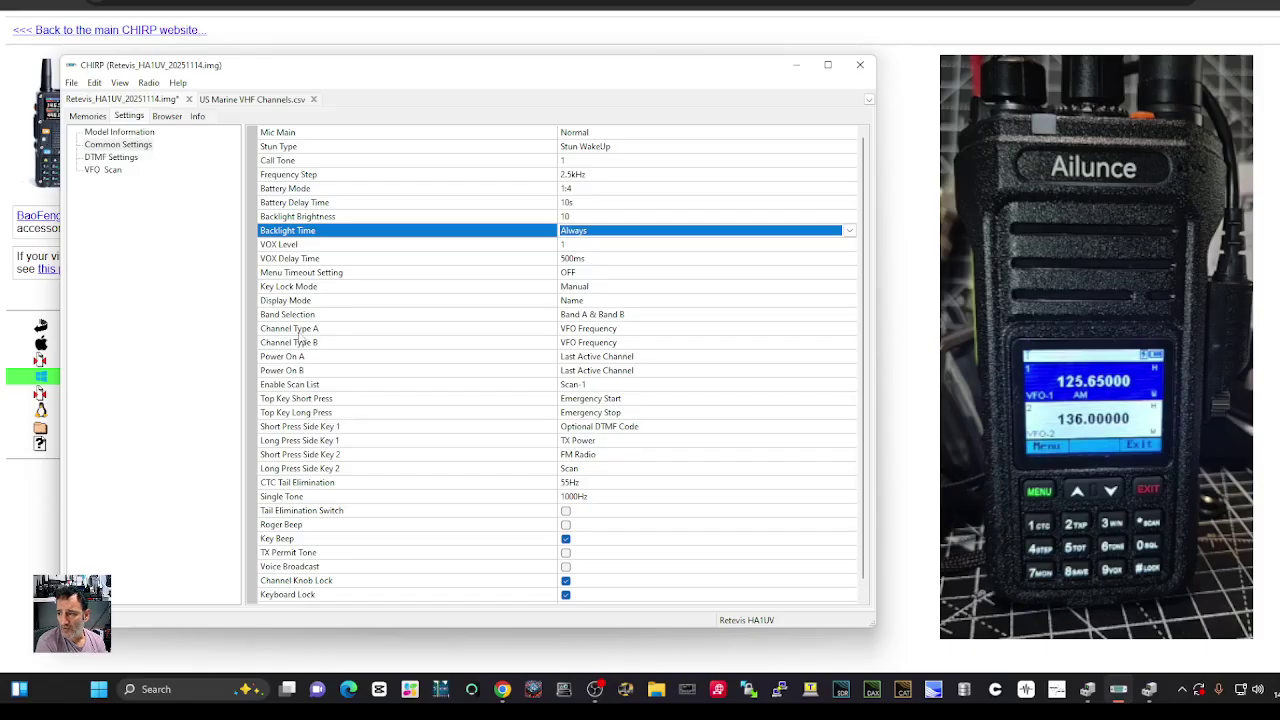
Set Channel Type A to Channel
click(610, 333)
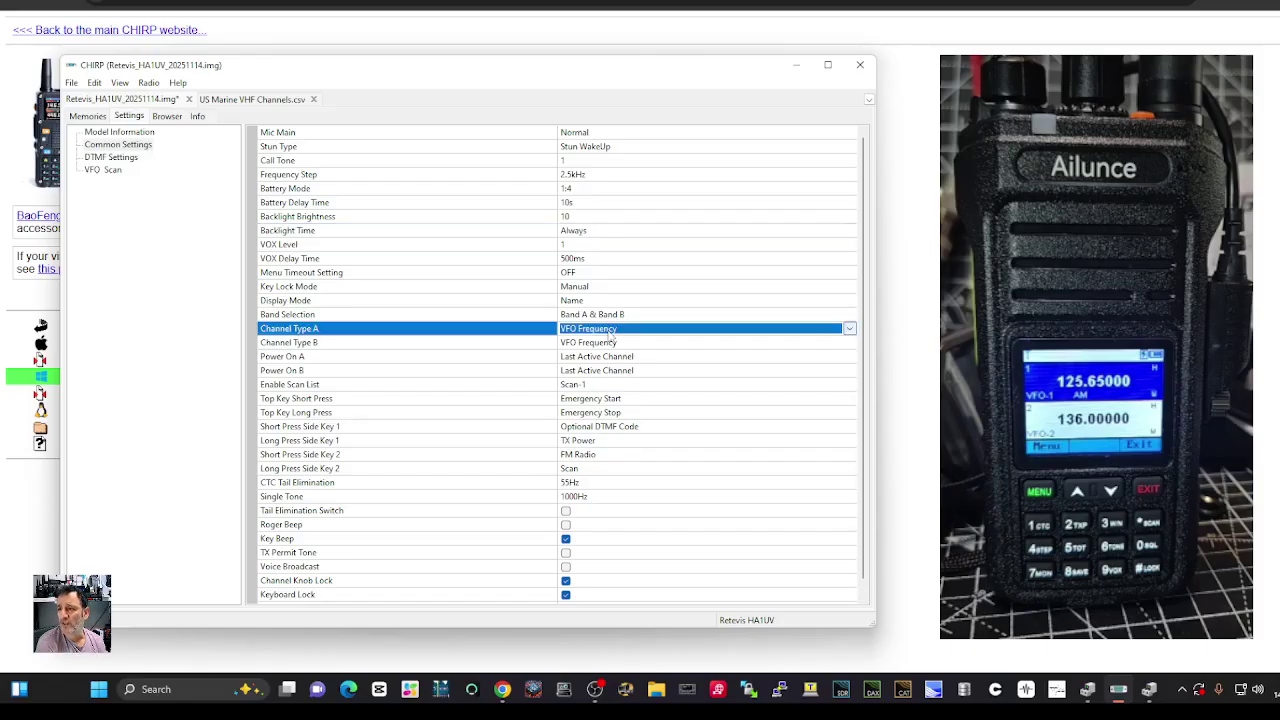
click(605, 330)
click(581, 345)
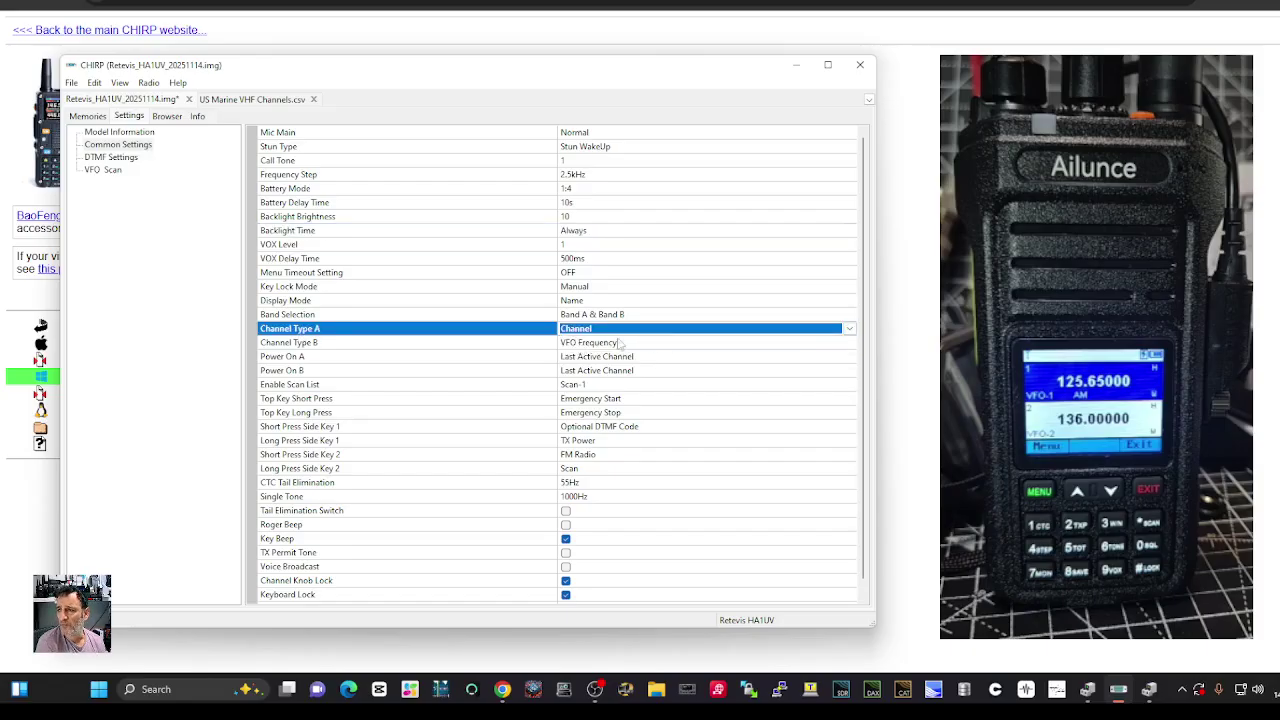
Set Power On A to Designated Channel
click(374, 358)
click(369, 346)
click(361, 360)
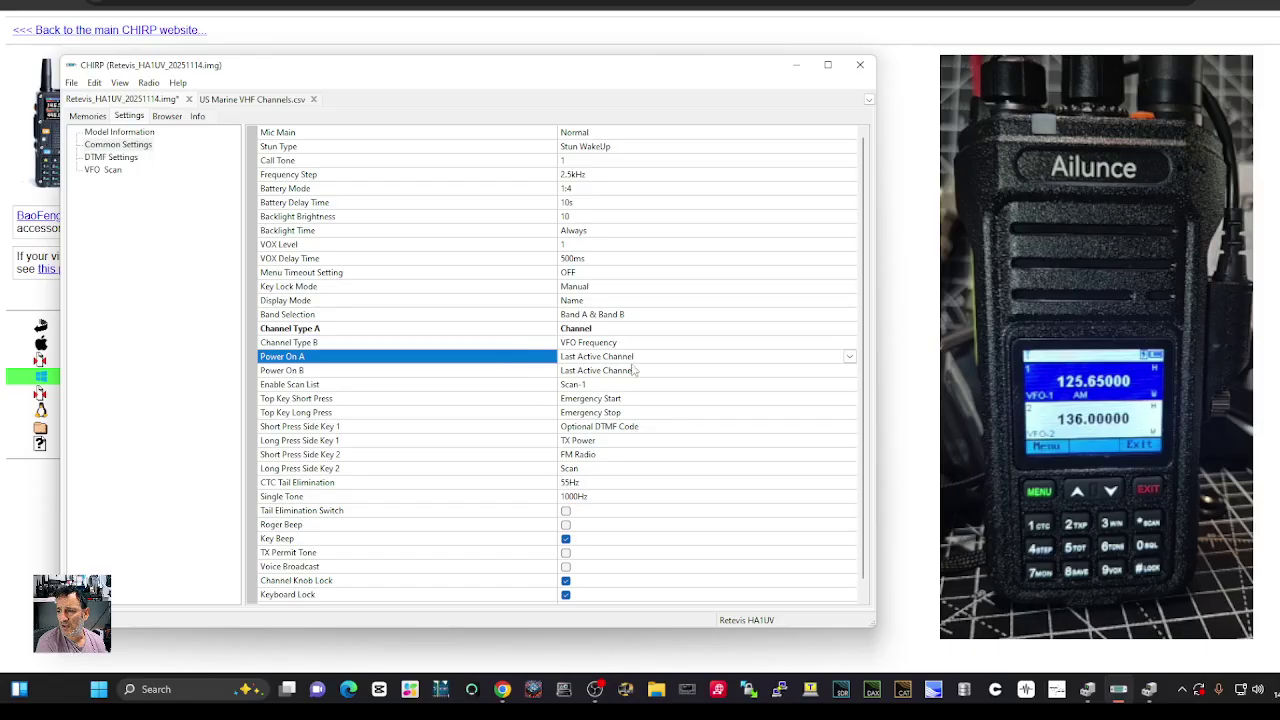
click(849, 357)
click(851, 358)
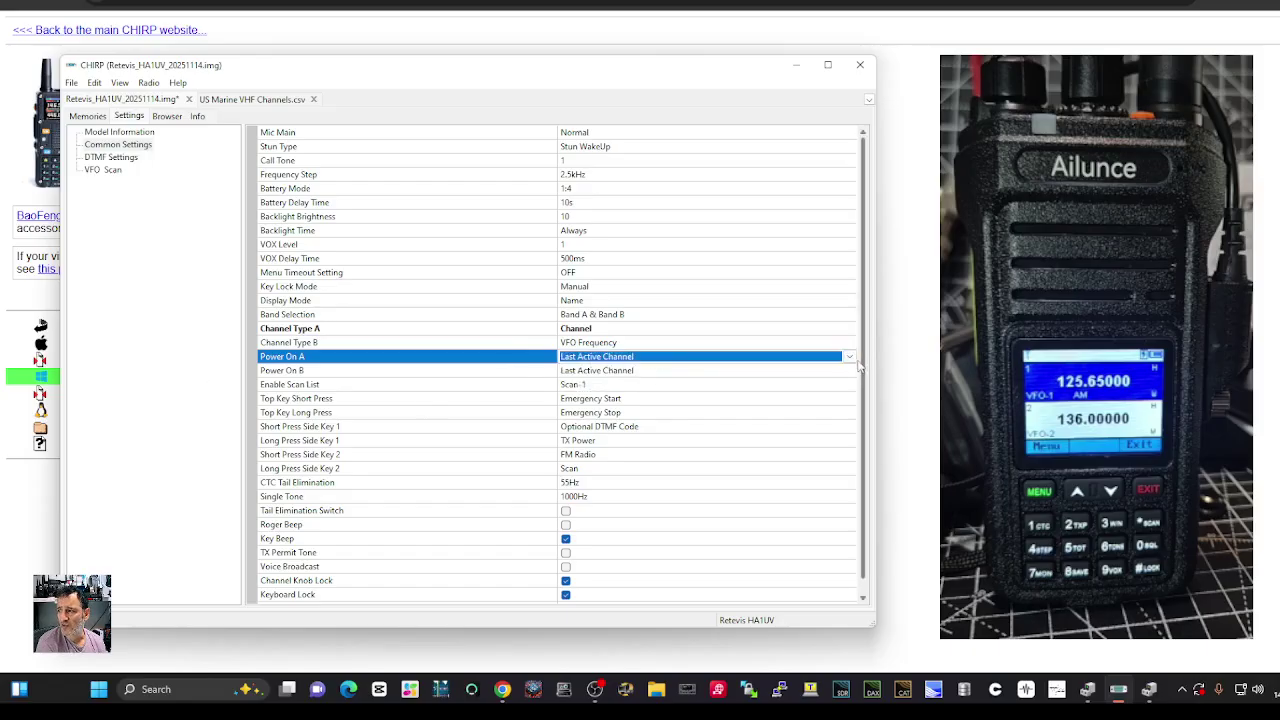
click(630, 358)
click(631, 385)
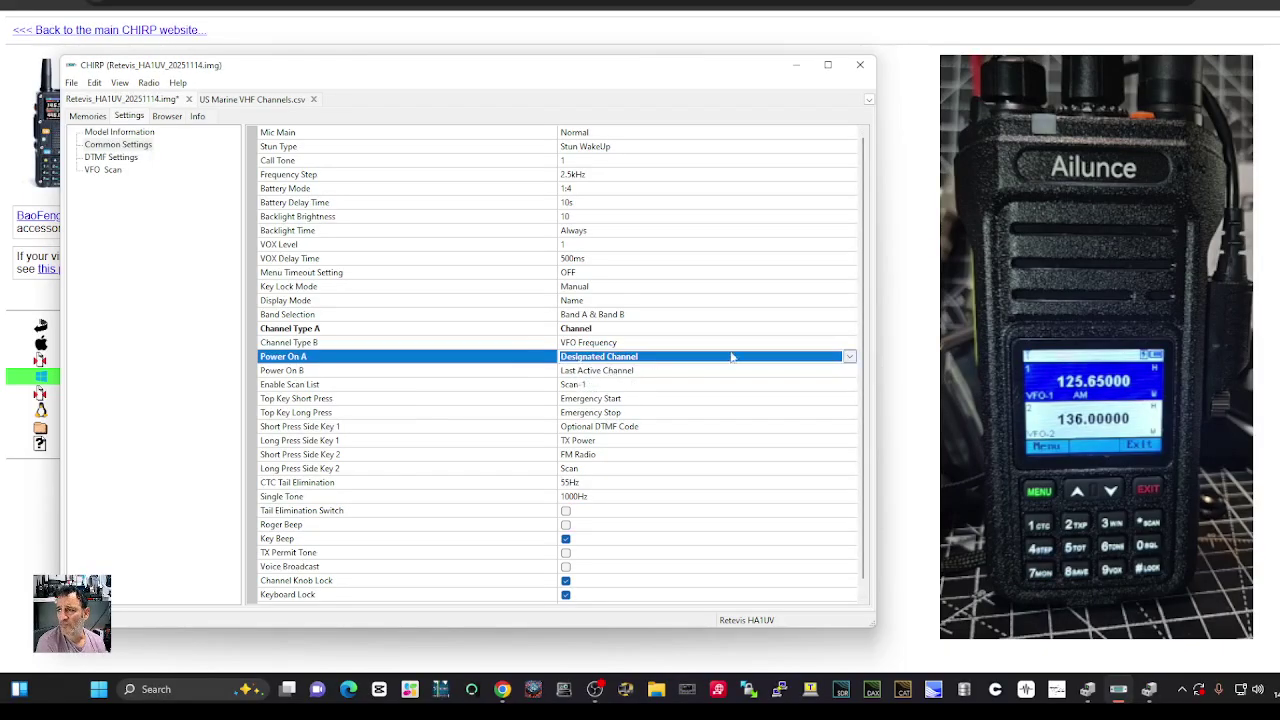
Check the Power On A options again and review the remaining common settings down to Side Key Lock
click(848, 358)
click(848, 358)
scroll(340, 425, down, 1)
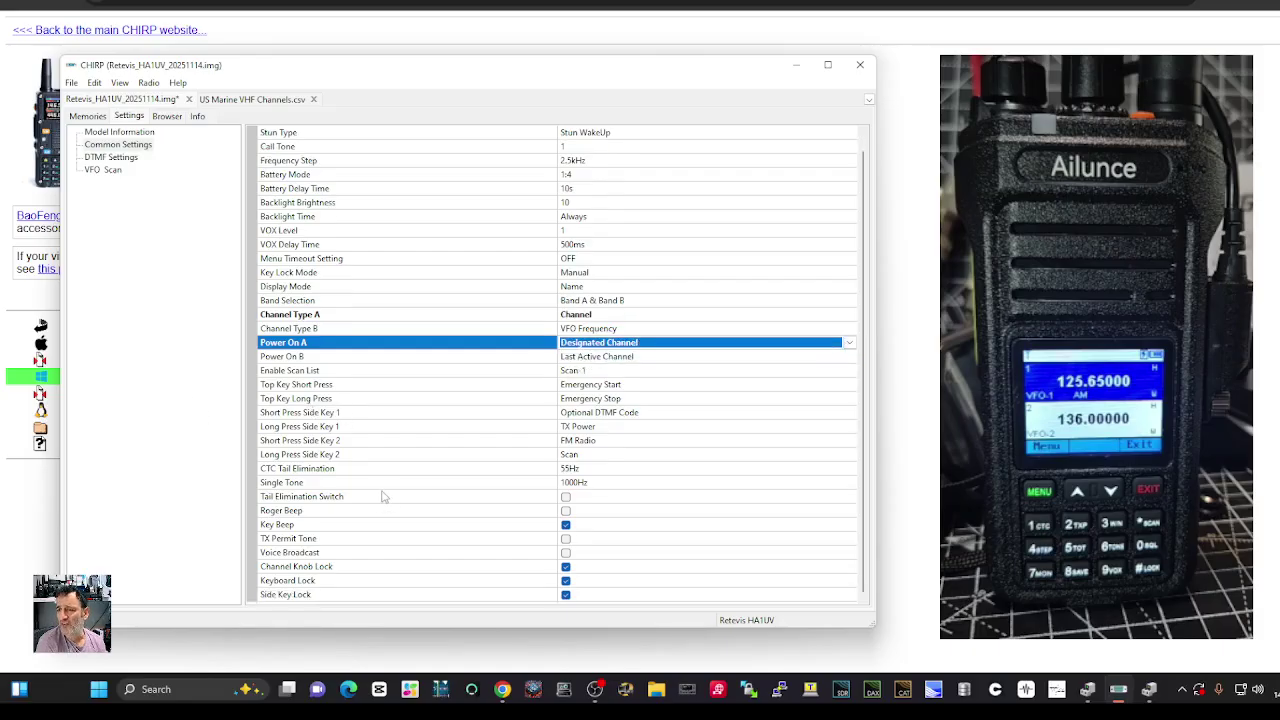
scroll(384, 490, up, 1)
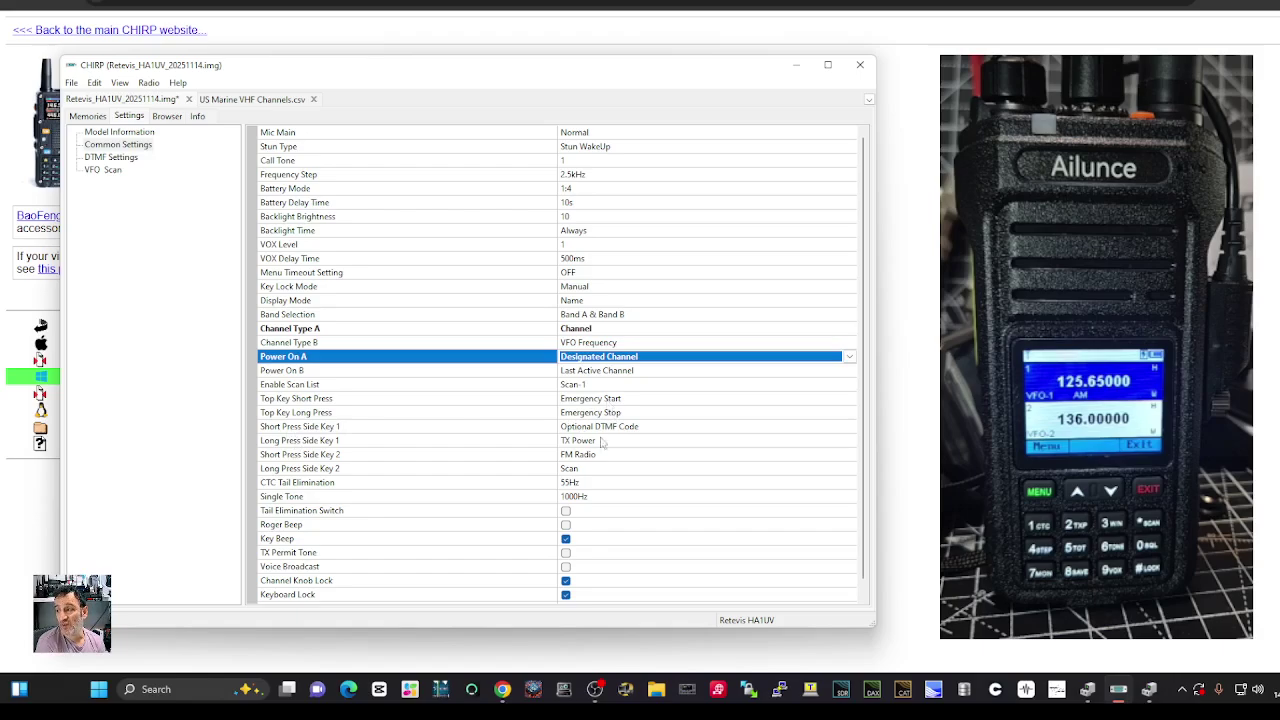
Look through the options for Top Key Short Press, CTC Tail Elimination and Long Press Side Key 2
click(607, 402)
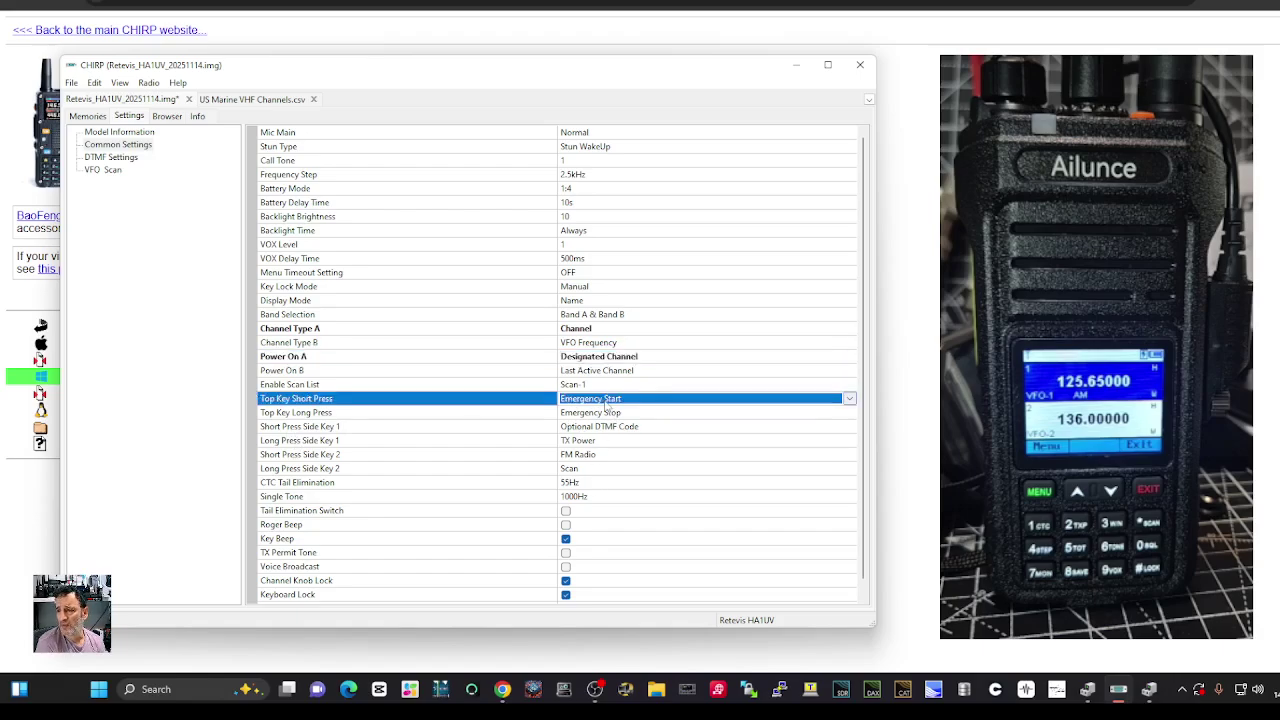
click(607, 402)
click(607, 402)
click(582, 484)
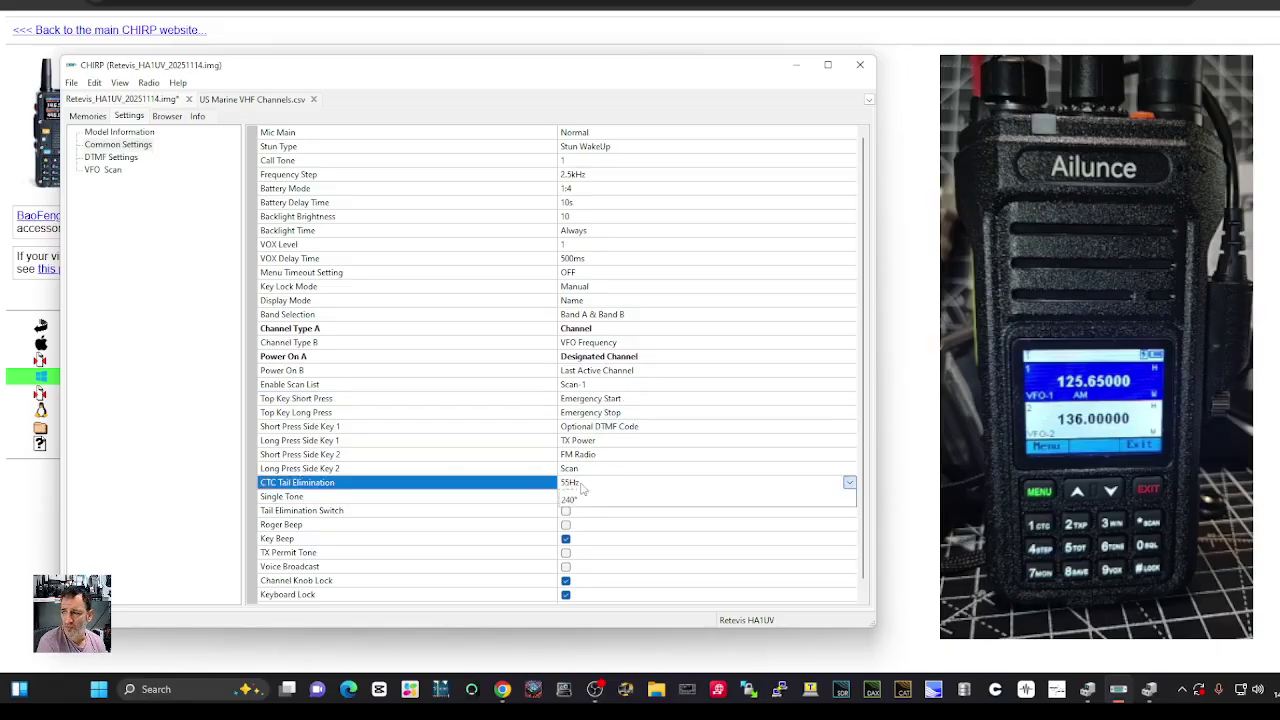
click(581, 483)
click(580, 482)
click(580, 470)
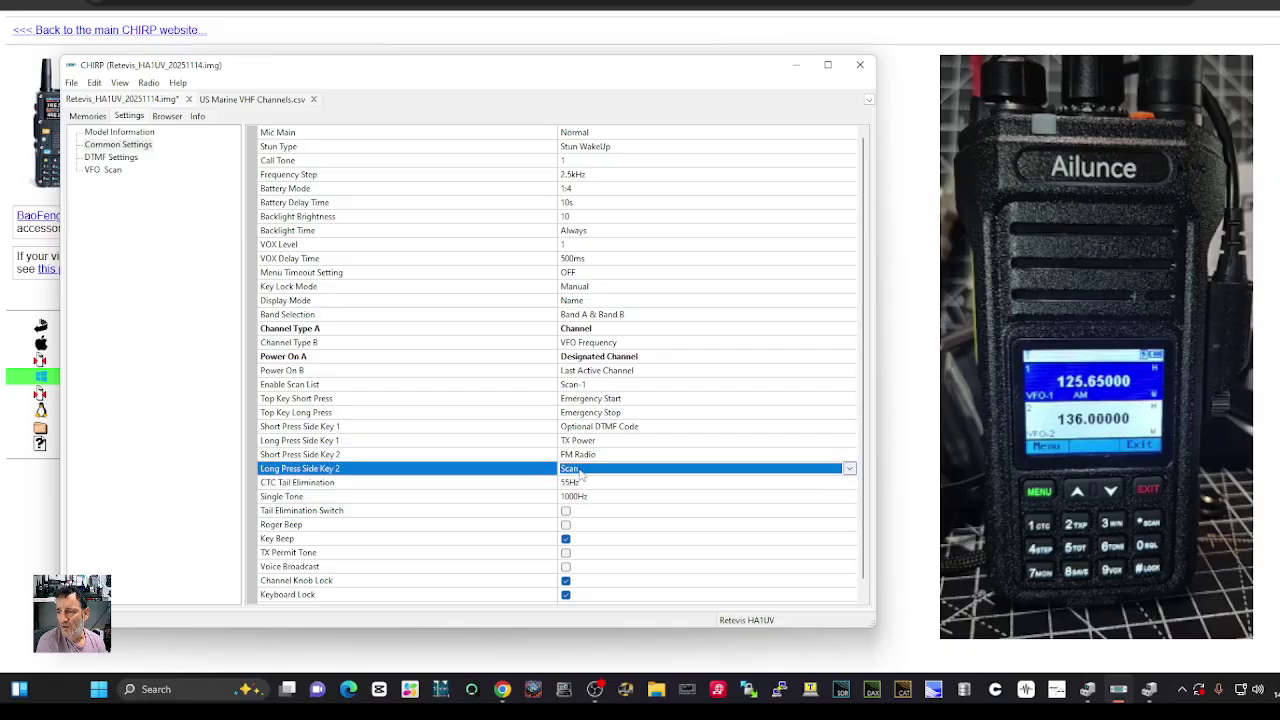
click(580, 470)
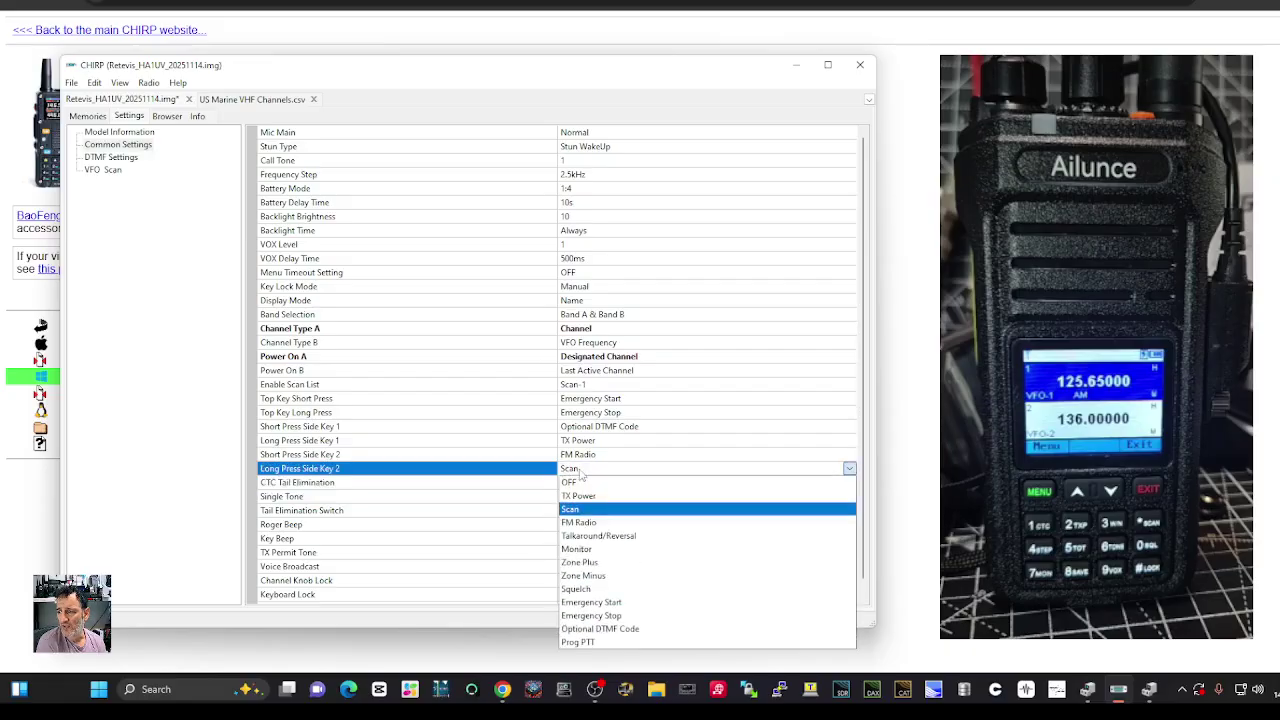
click(580, 470)
click(580, 470)
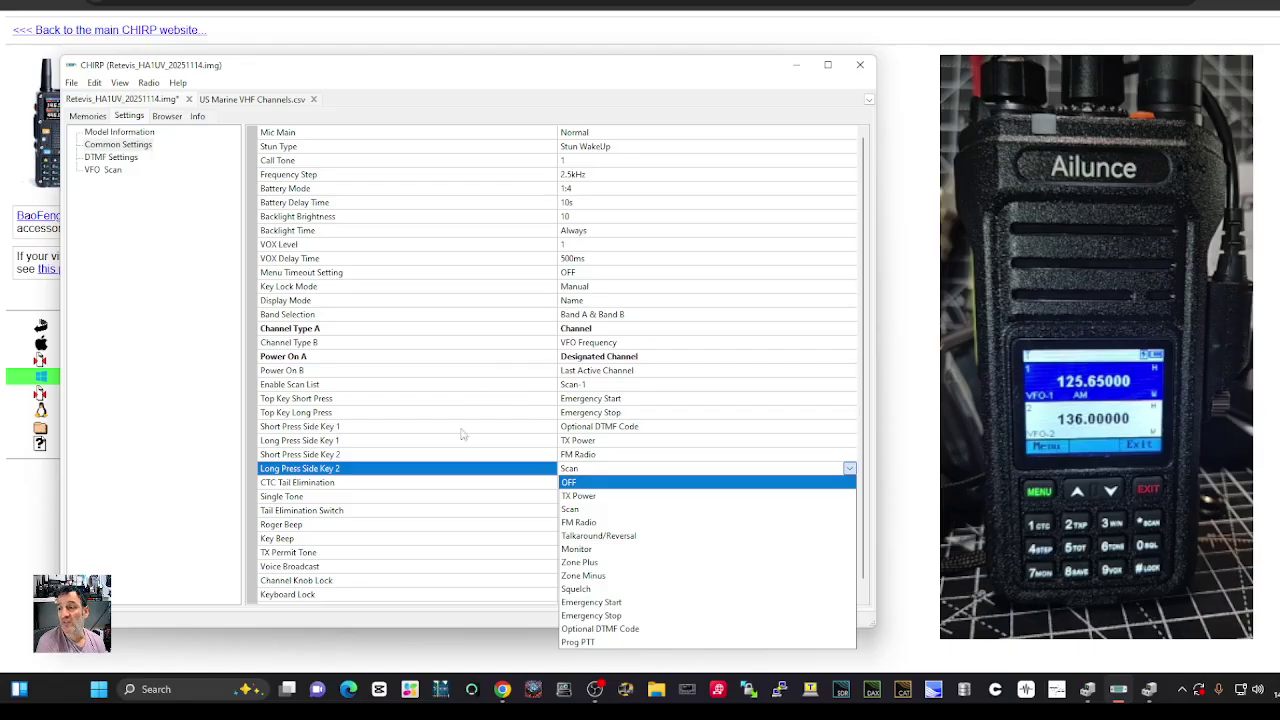
click(468, 470)
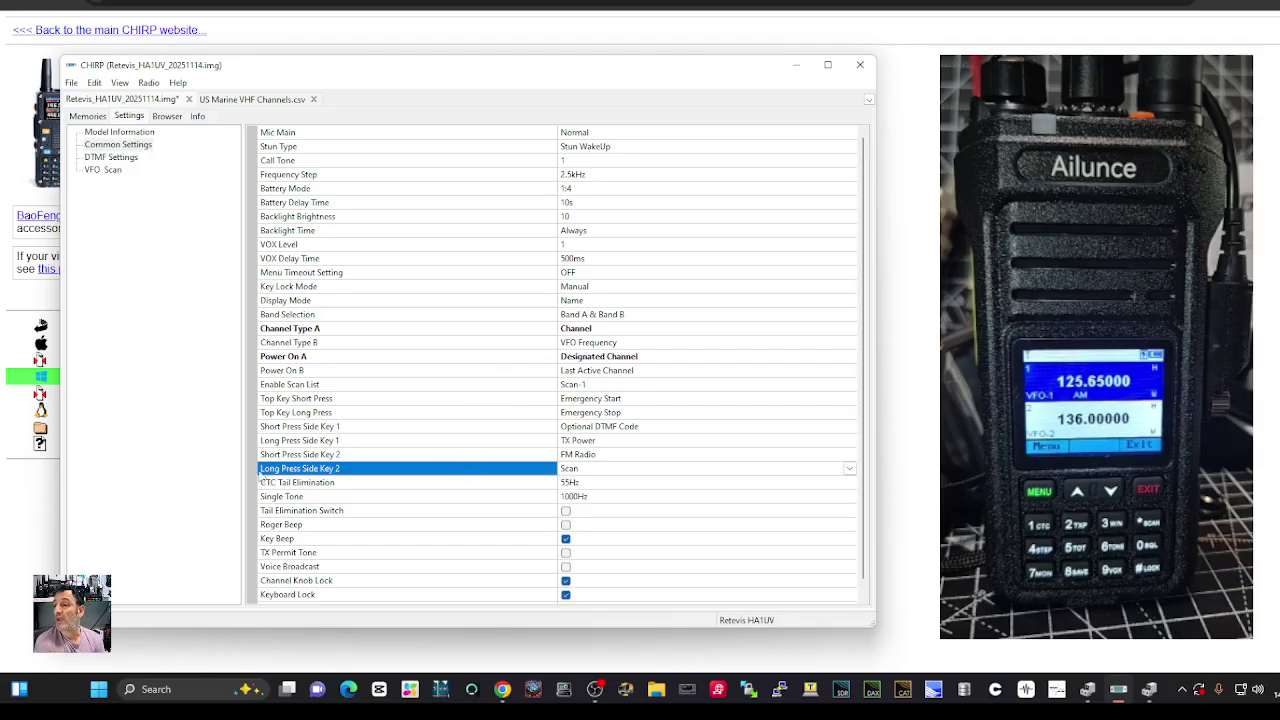
Examine the radio image's raw memory structure and its supported feature information, and return to the memory list
click(166, 118)
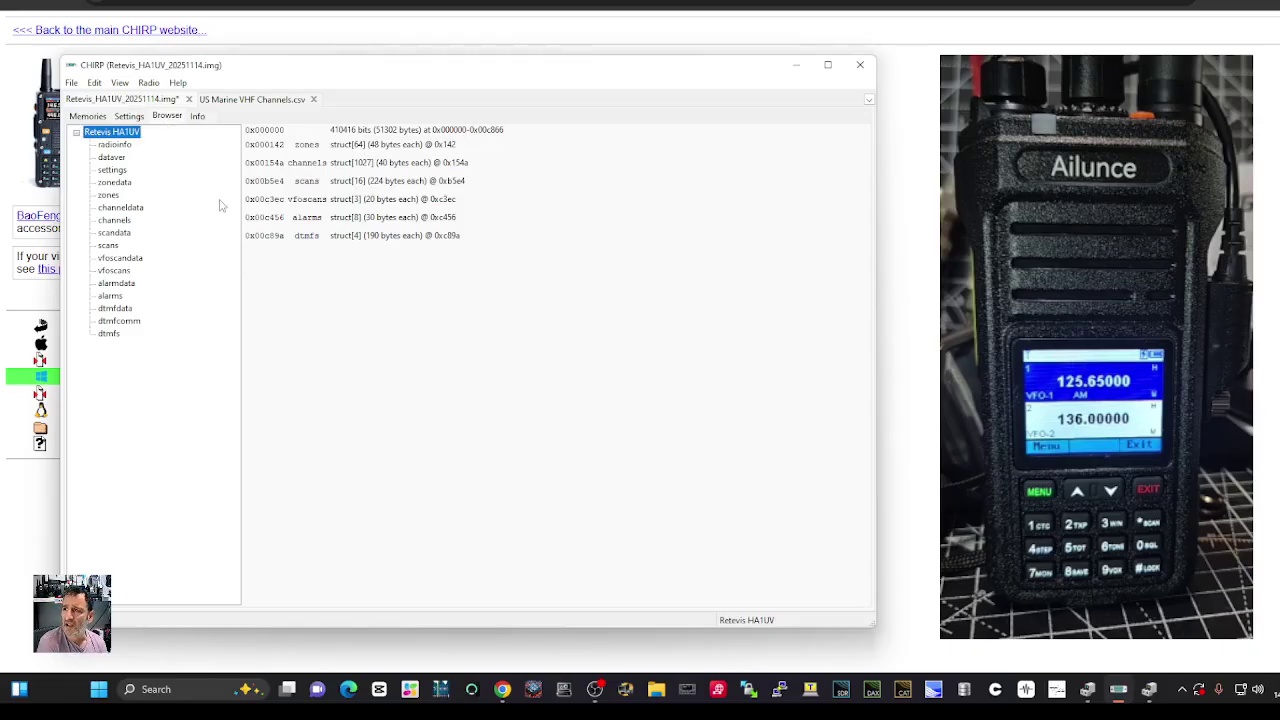
click(196, 118)
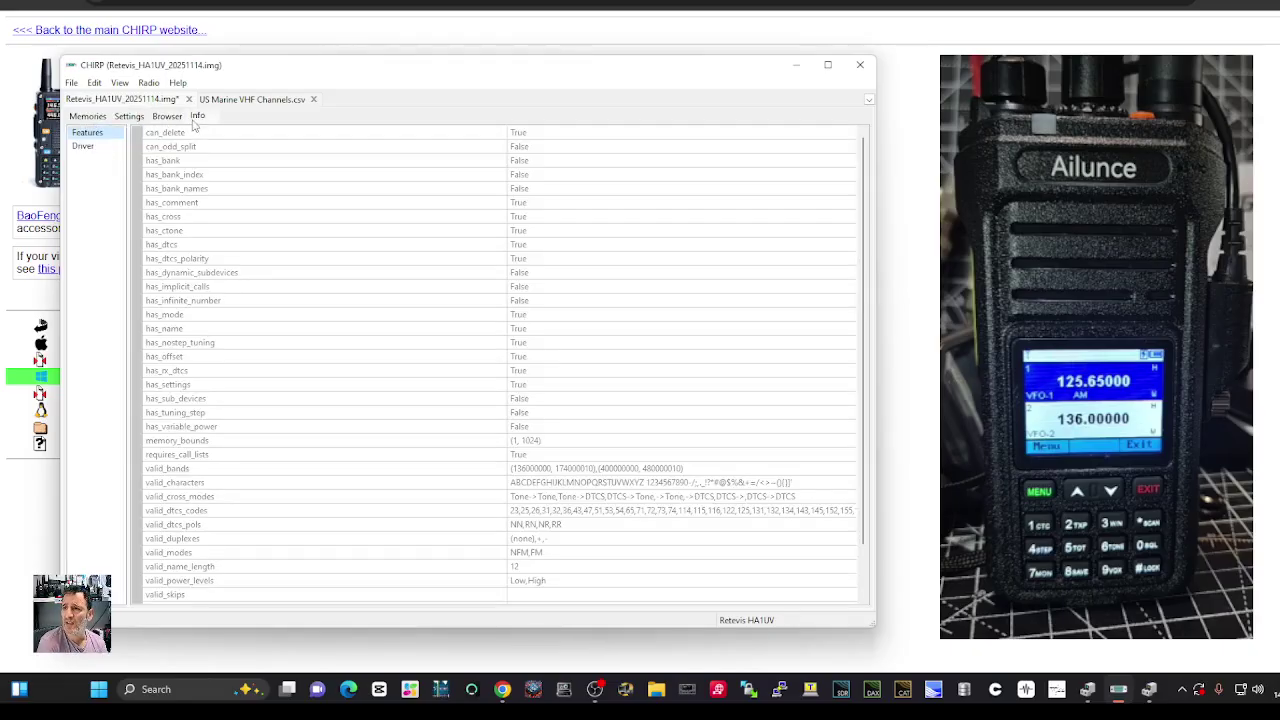
click(80, 118)
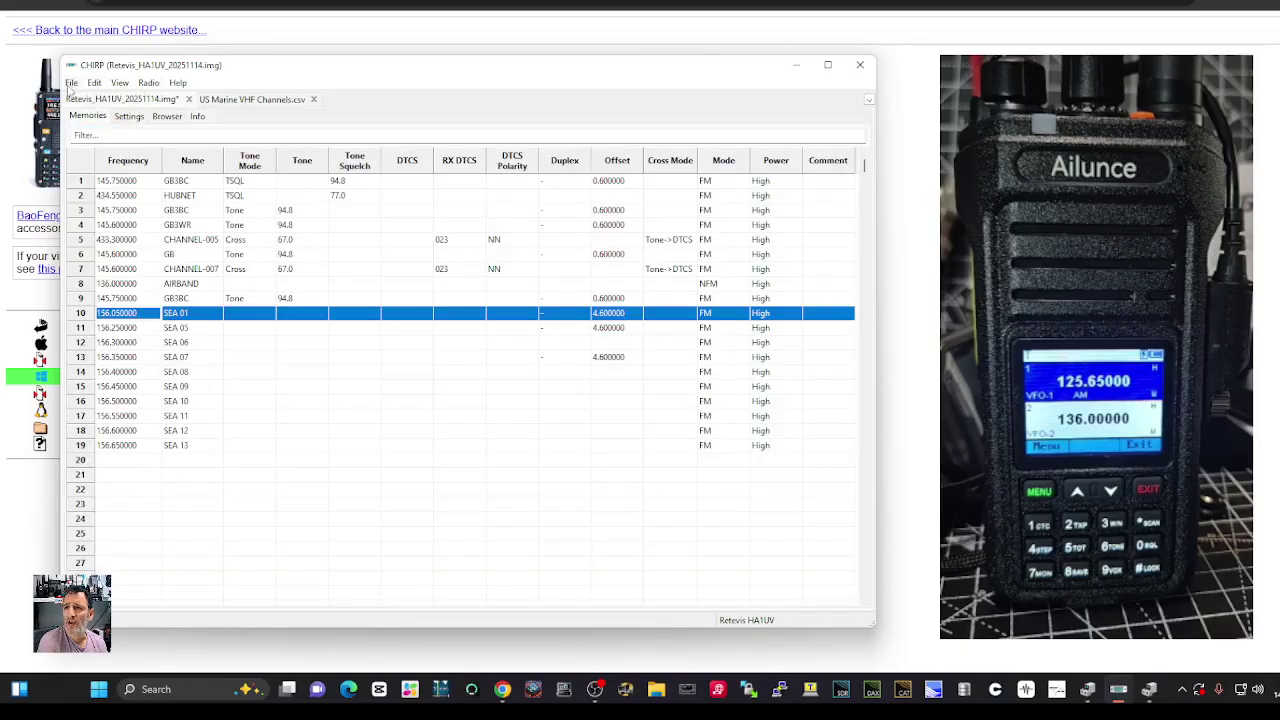
Save the radio image as Retevis_HA1UV_20251114 in the Documents folder
click(71, 84)
click(100, 178)
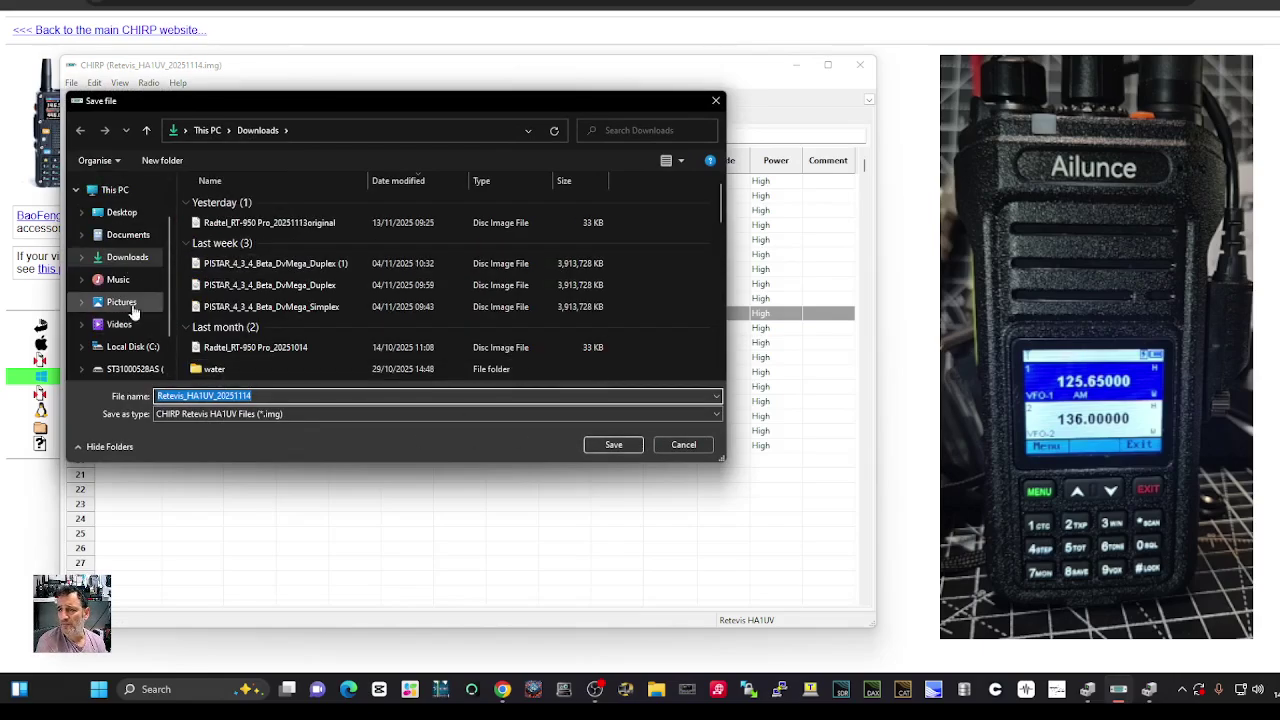
click(118, 235)
click(606, 447)
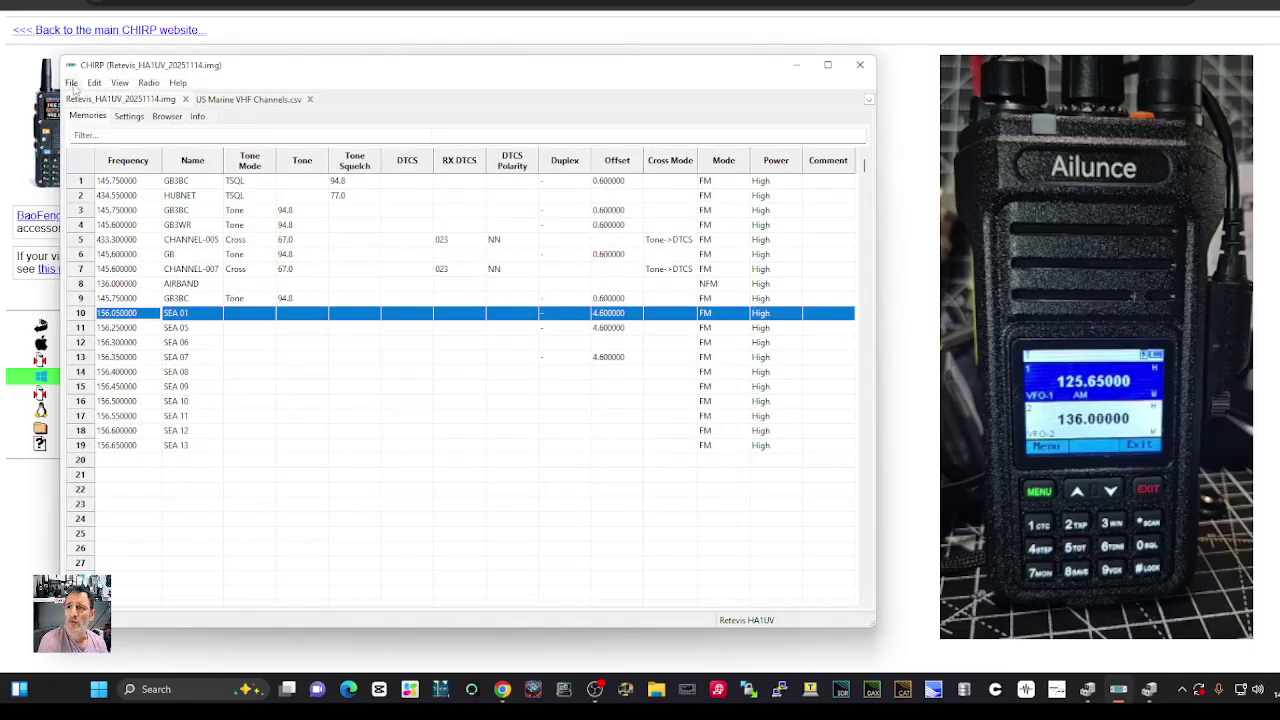
click(72, 84)
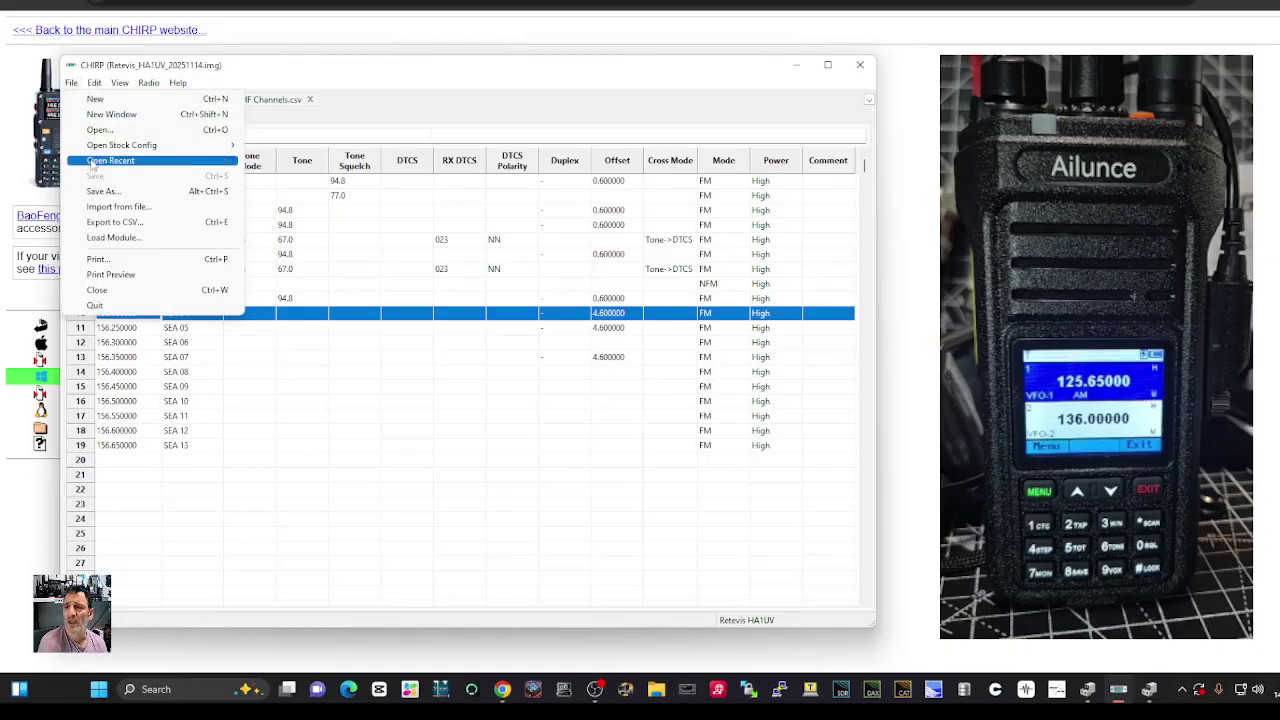
mouse_move(92, 163)
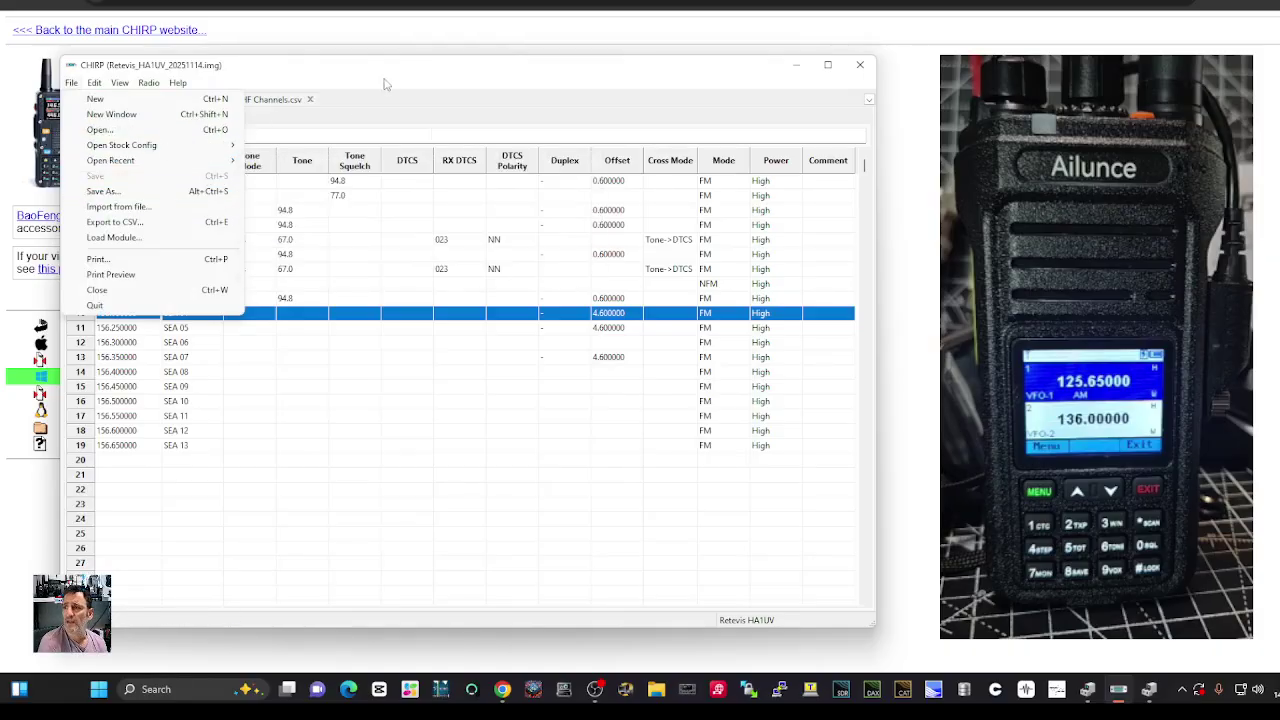
click(331, 75)
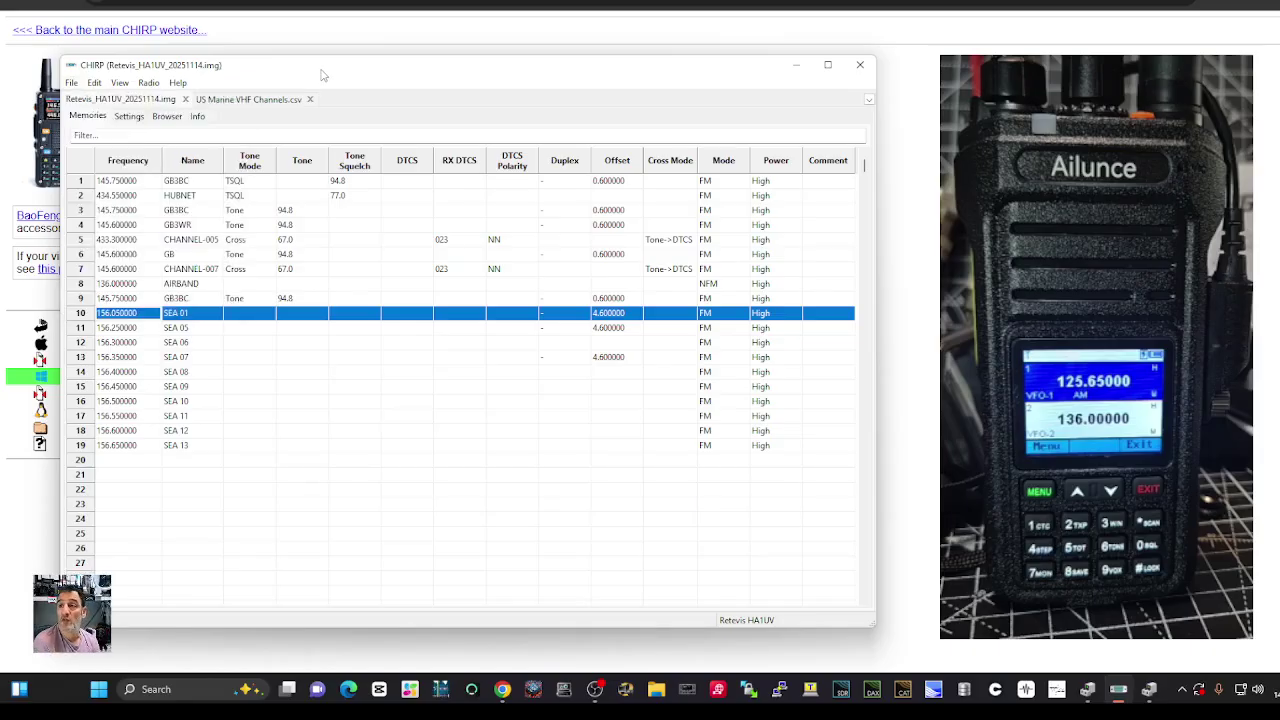
click(174, 86)
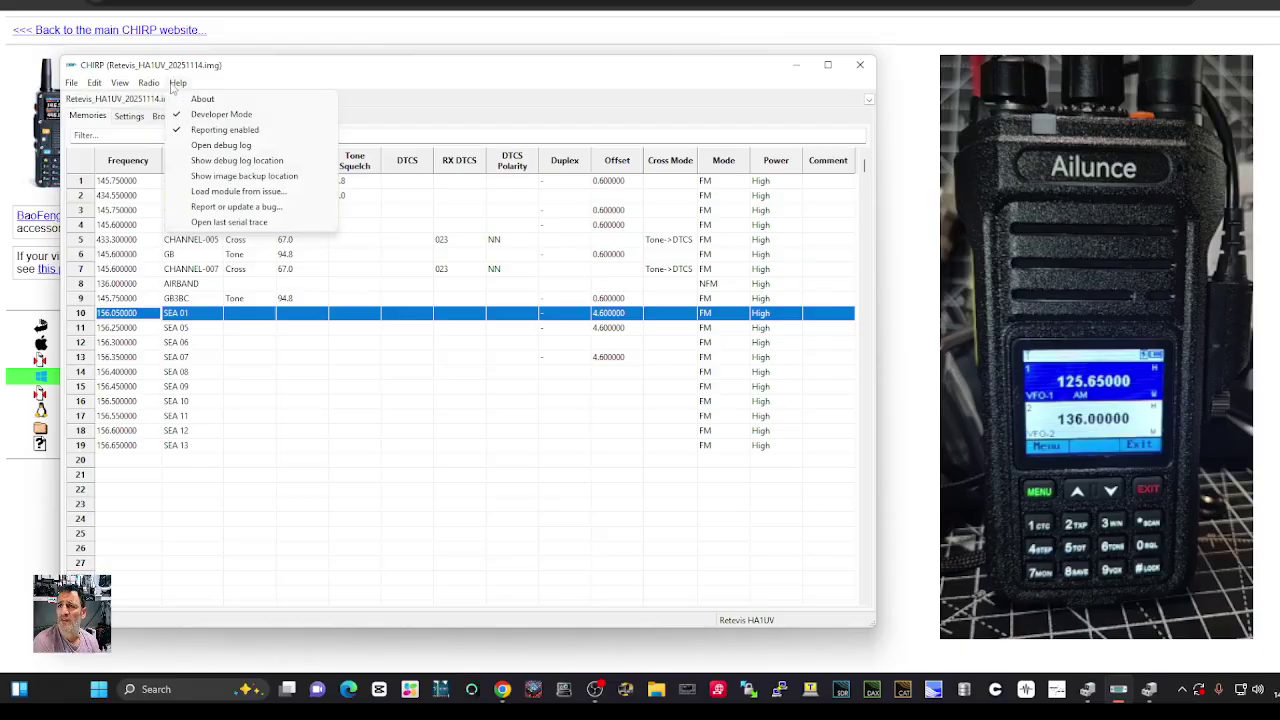
click(176, 83)
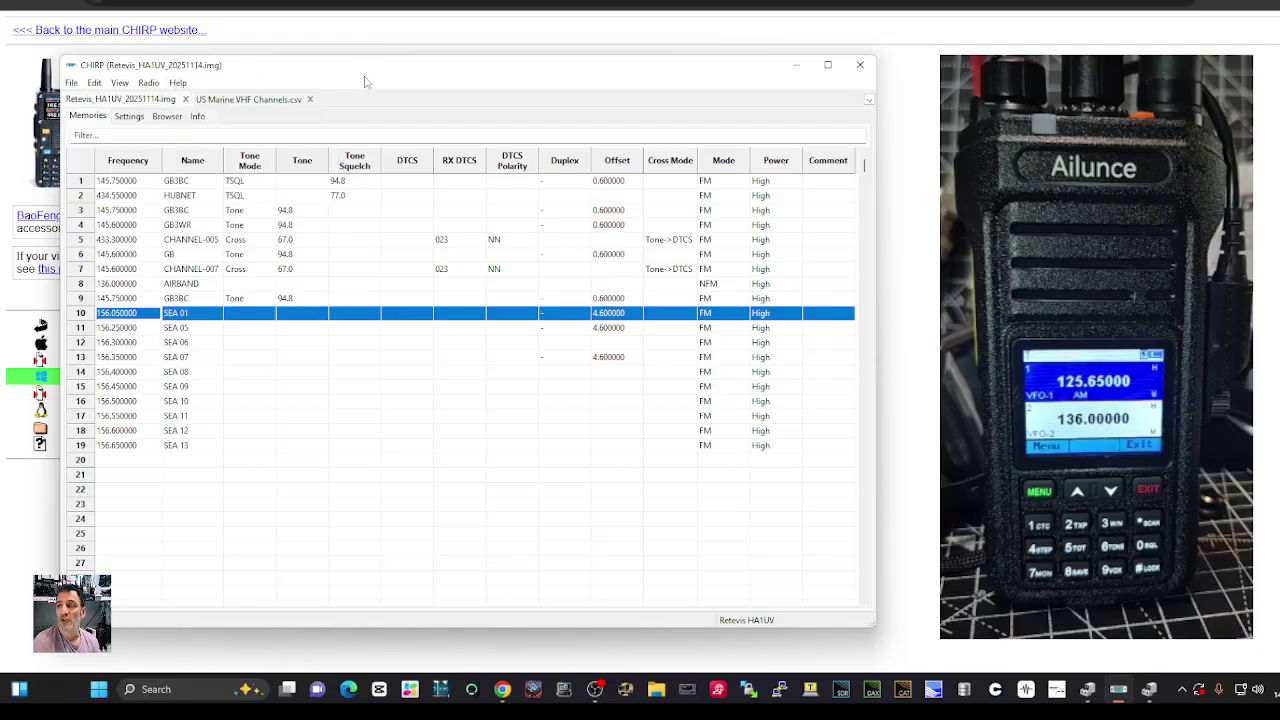
click(71, 83)
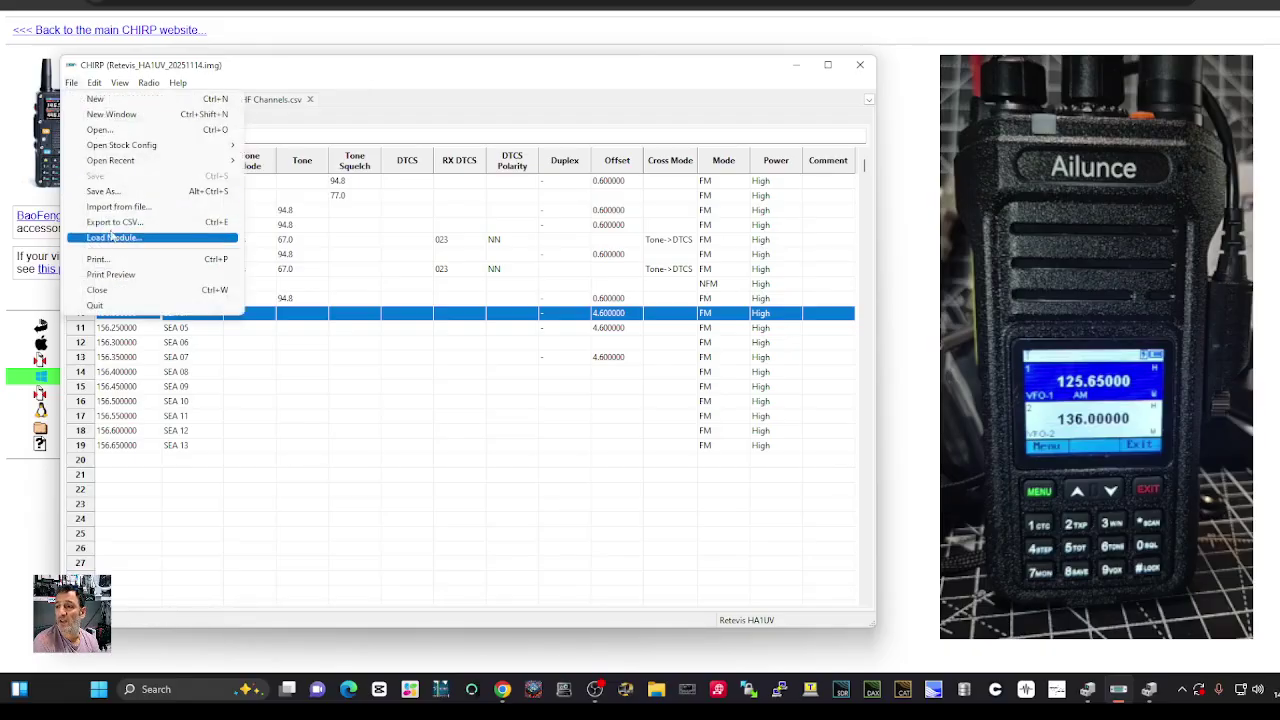
click(420, 89)
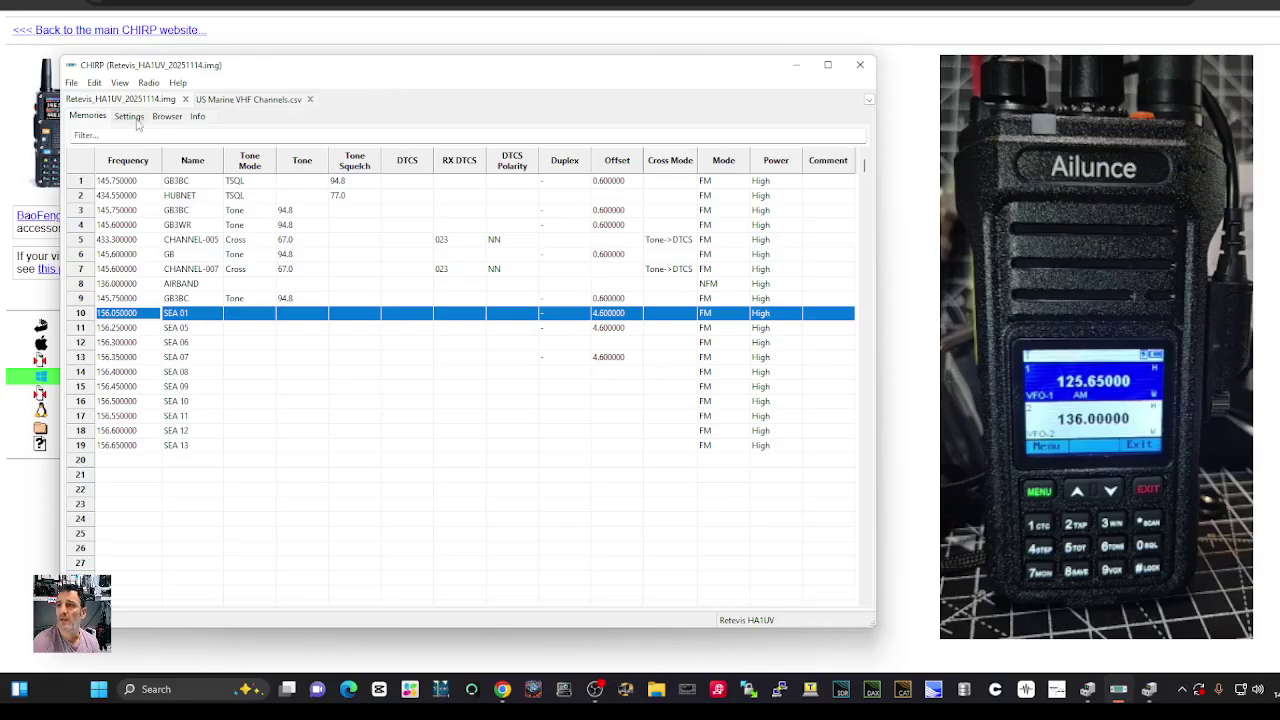
click(73, 84)
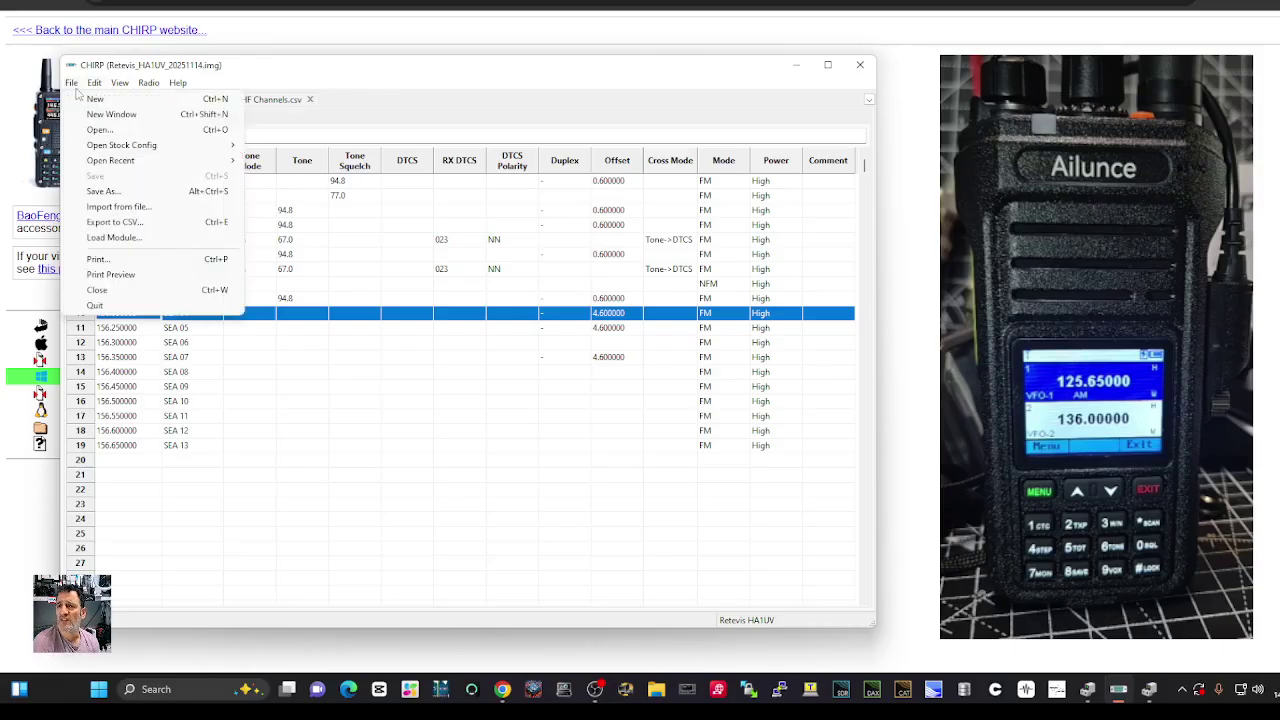
mouse_move(95, 88)
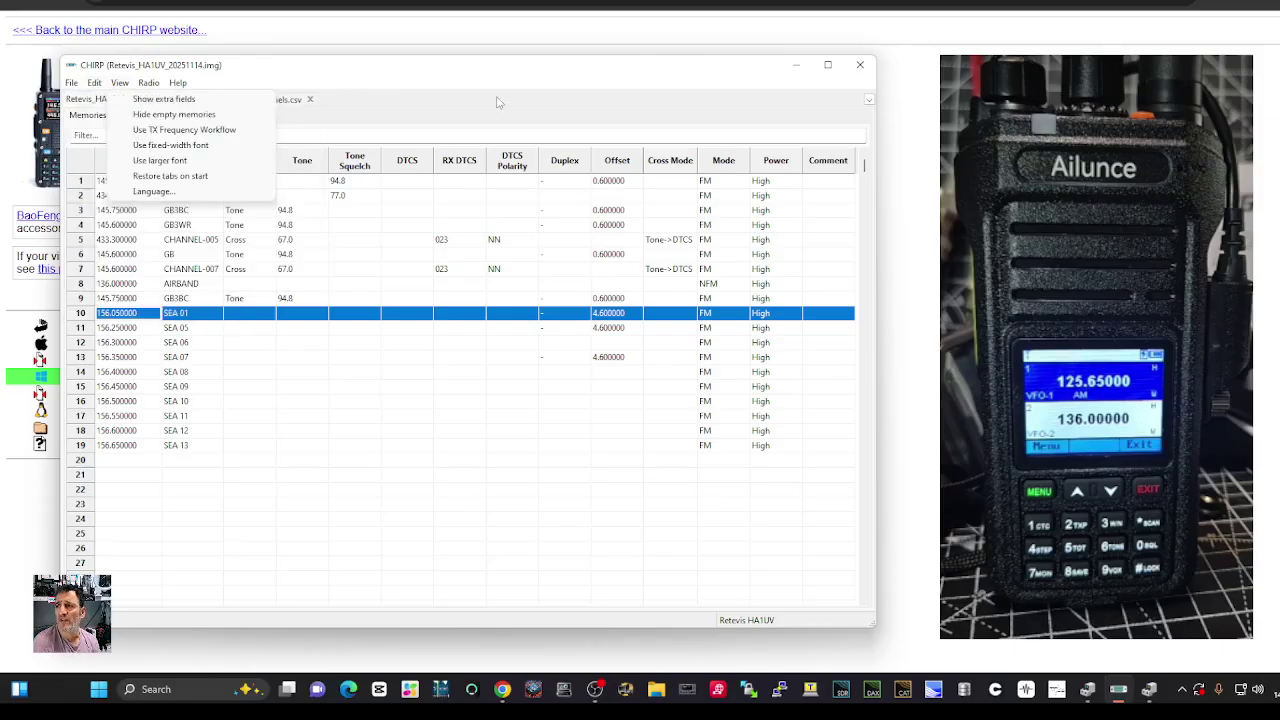
click(500, 103)
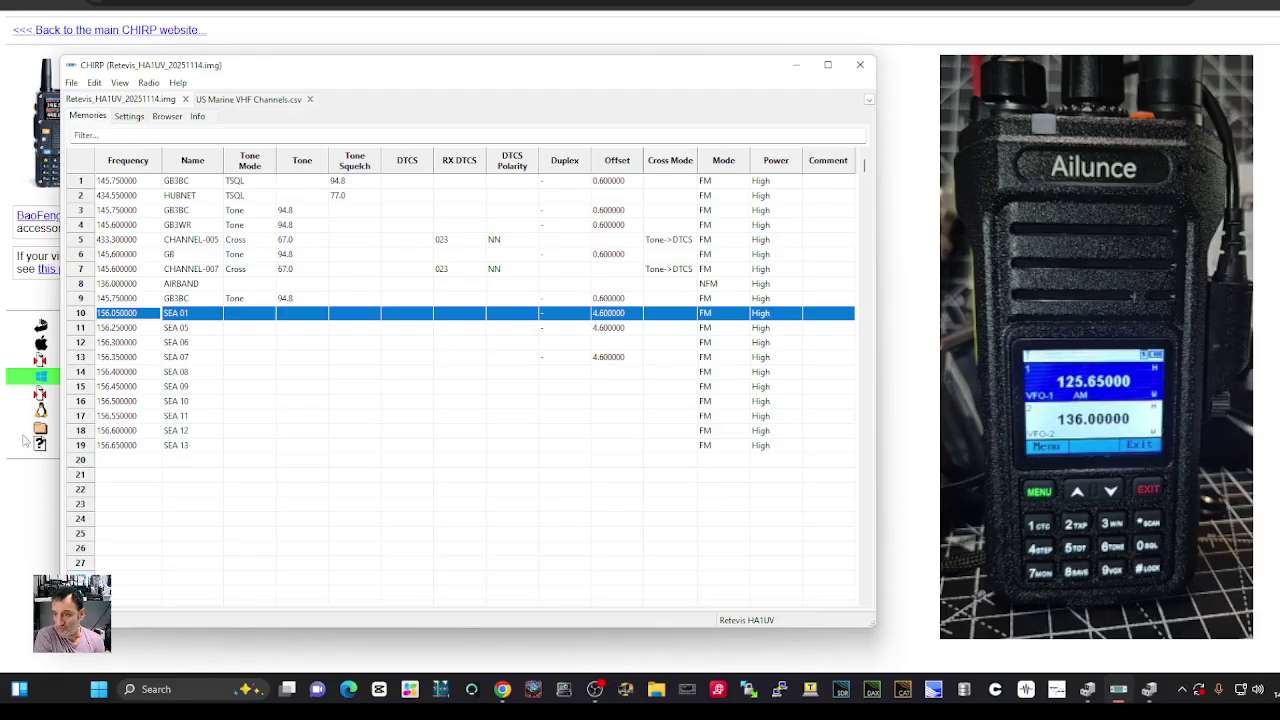
ctrl+click(90, 432)
click(108, 448)
shift+click(110, 414)
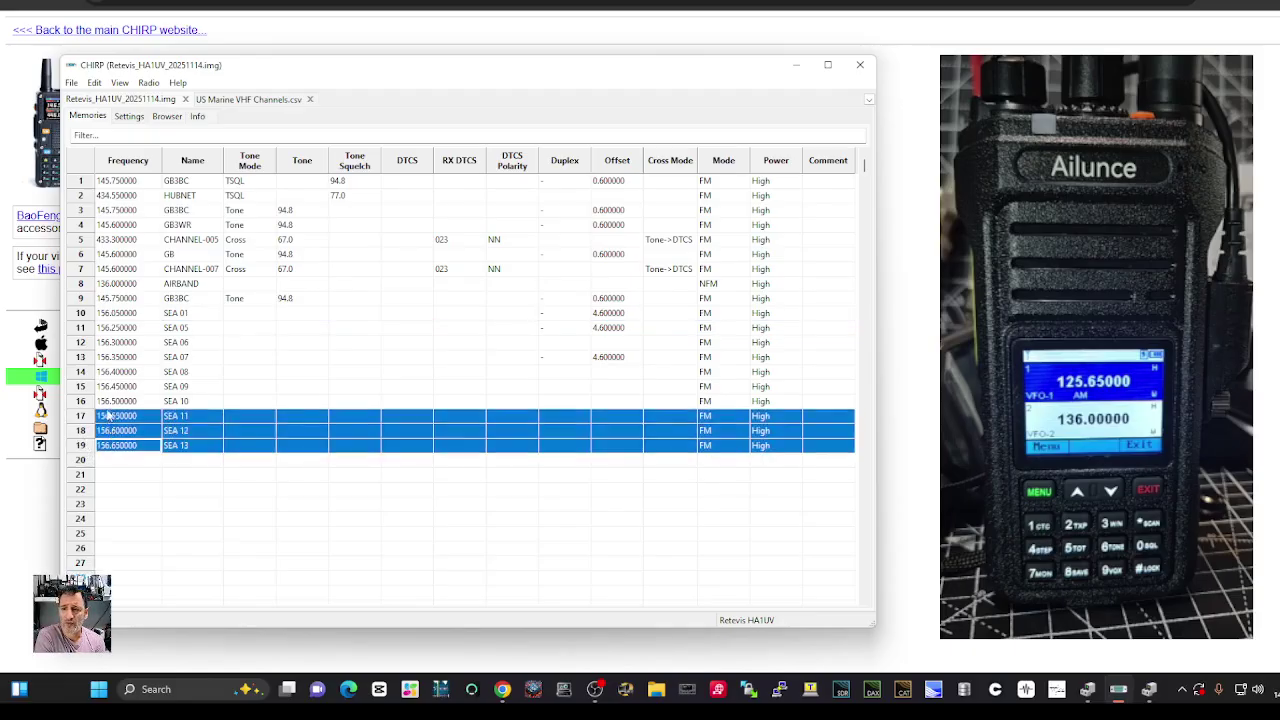
shift+click(113, 432)
double_click(114, 445)
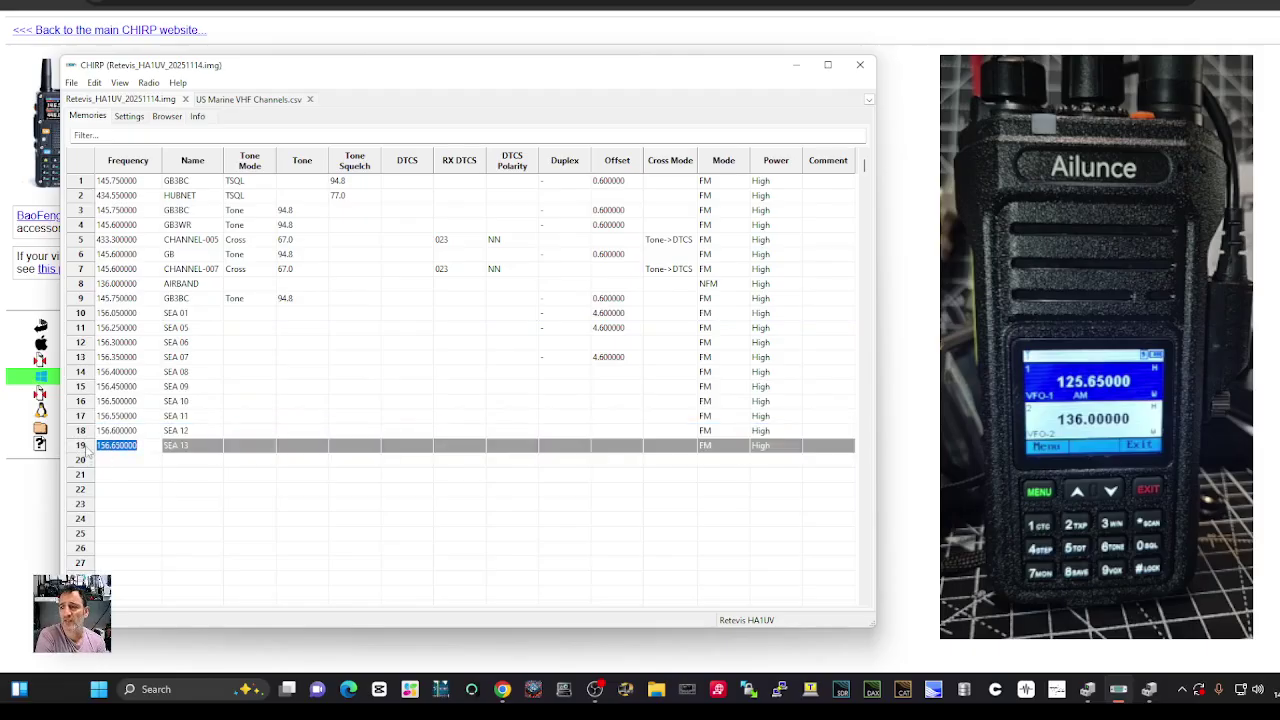
shift+click(94, 433)
shift+click(91, 450)
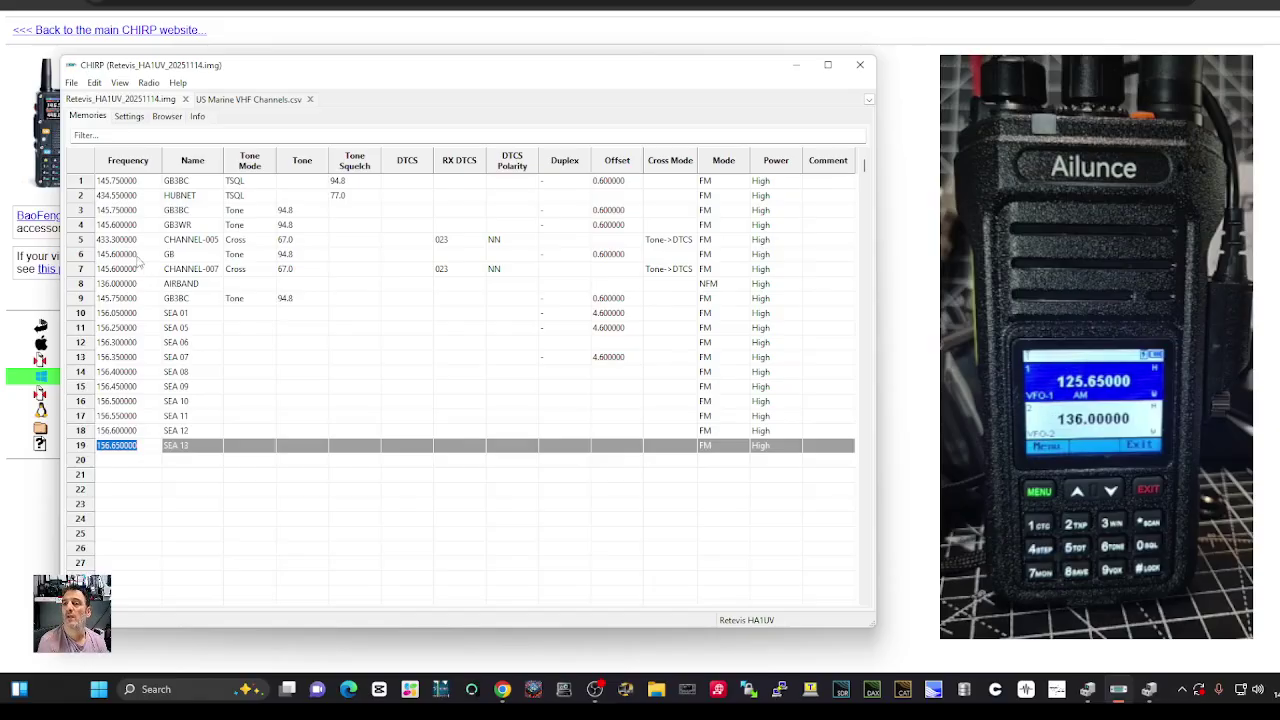
key(Return)
Add a channel in memory row 20 with frequency 446 and the name PMR
click(126, 462)
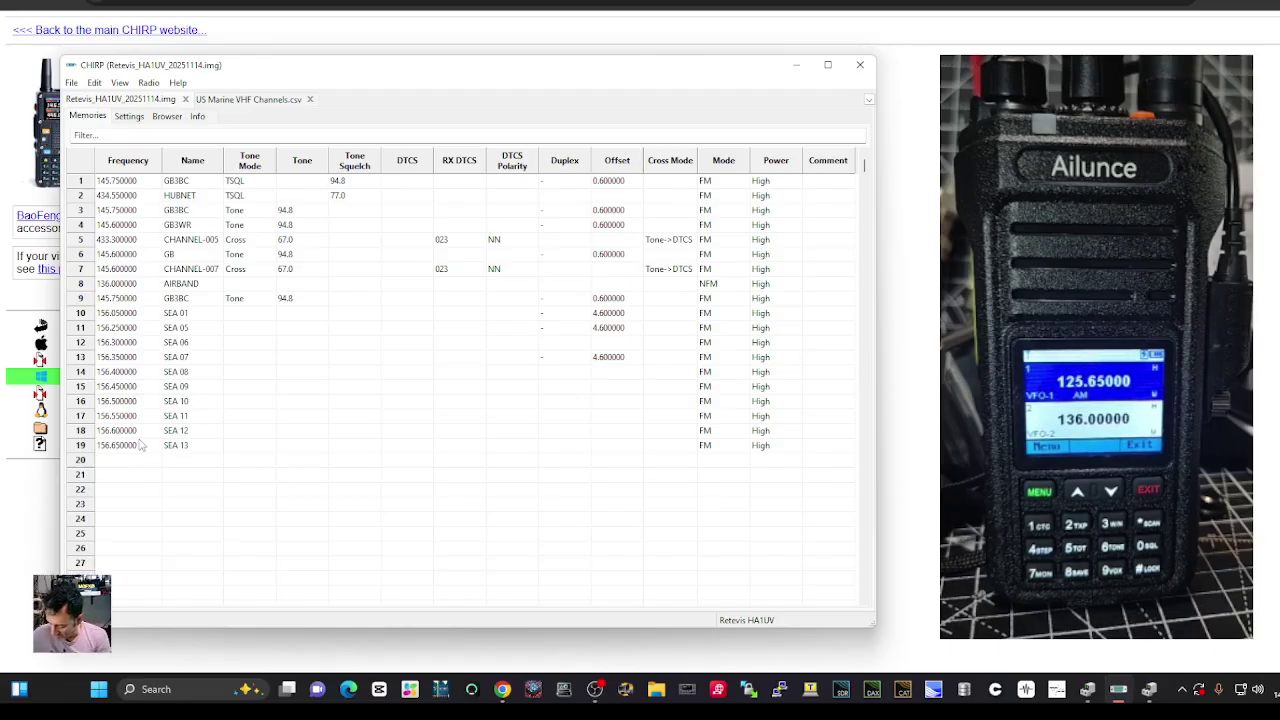
text(446)
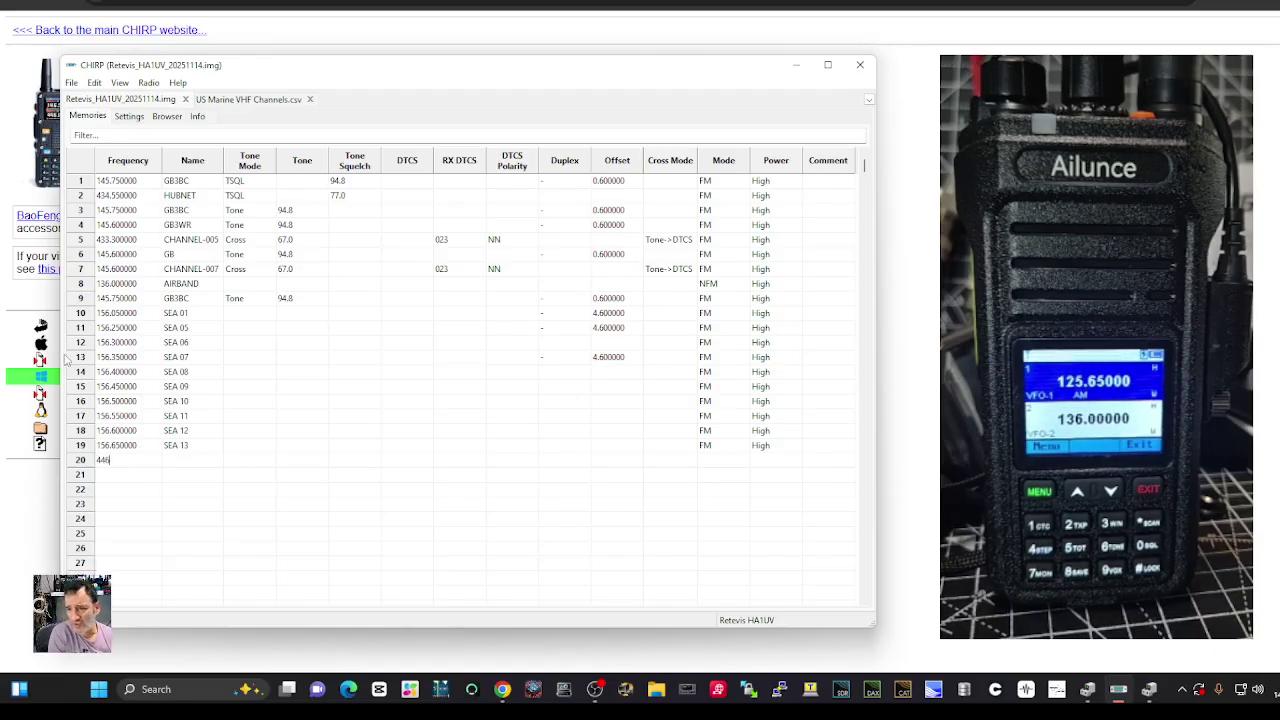
key(Return)
click(147, 476)
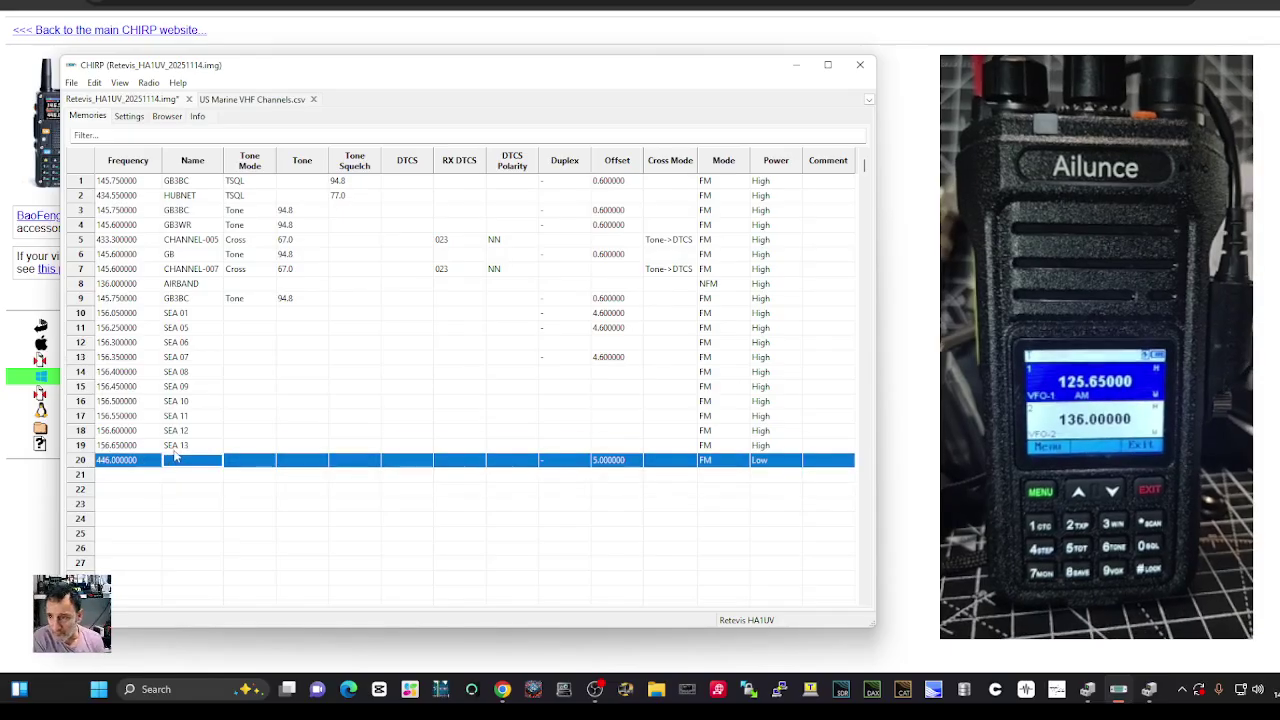
click(174, 449)
click(178, 460)
click(179, 461)
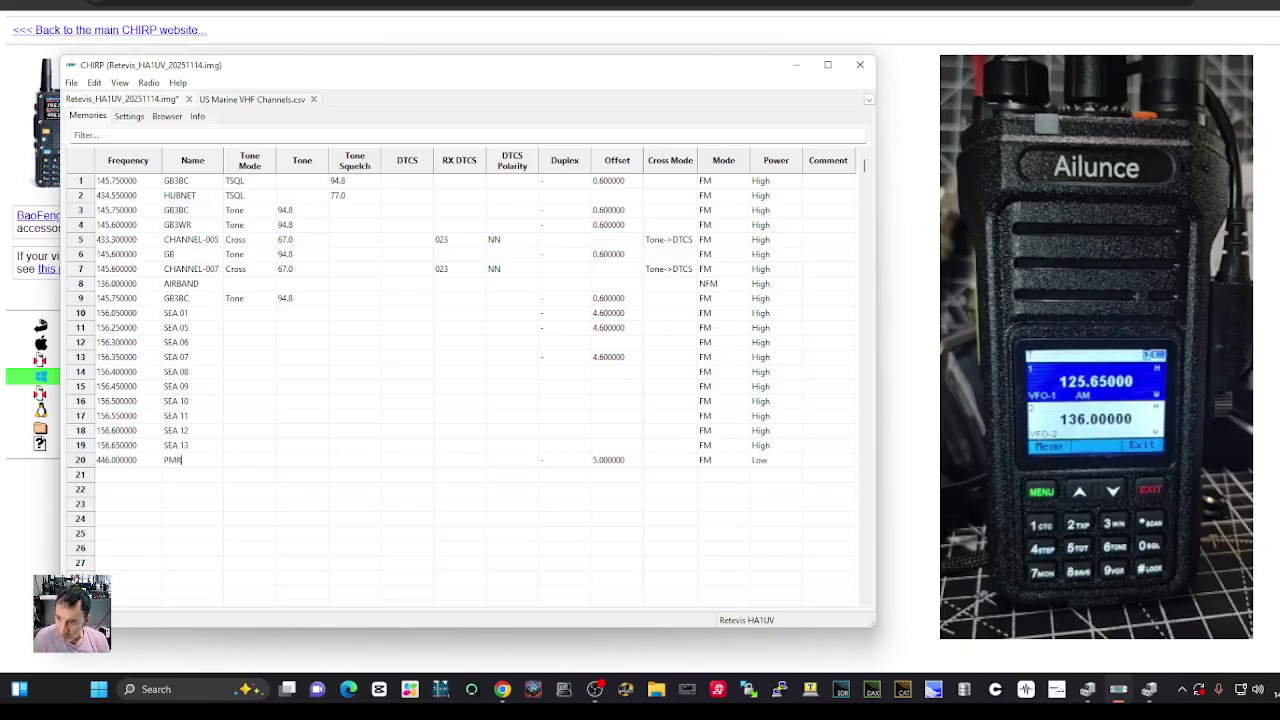
click(140, 476)
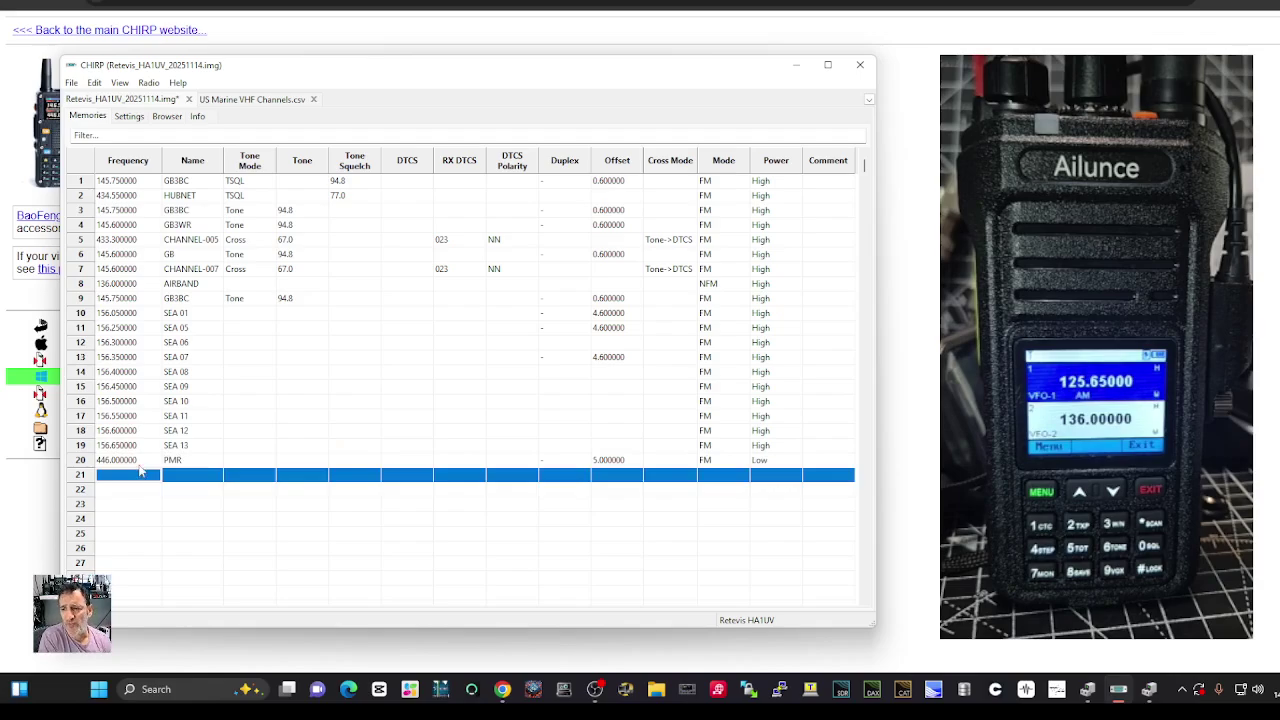
Add a channel in memory row 21 with frequency 462 and the name GMRS
click(141, 476)
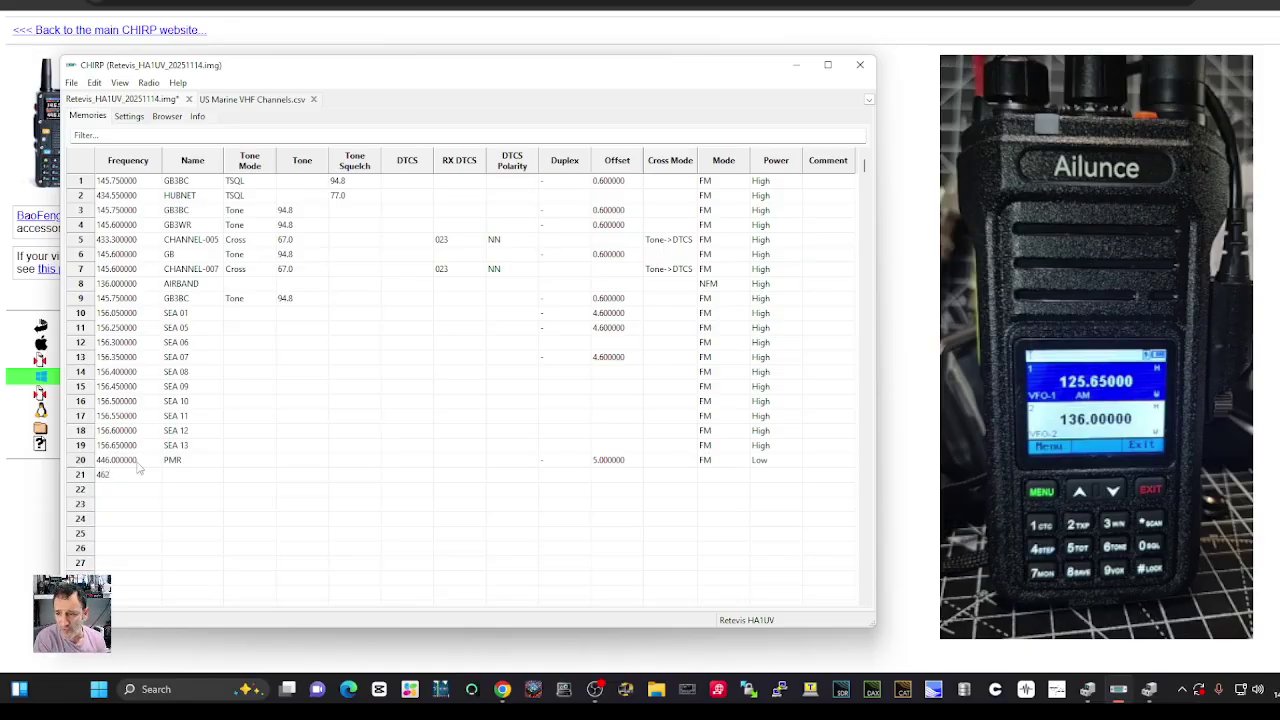
text(462)
click(200, 480)
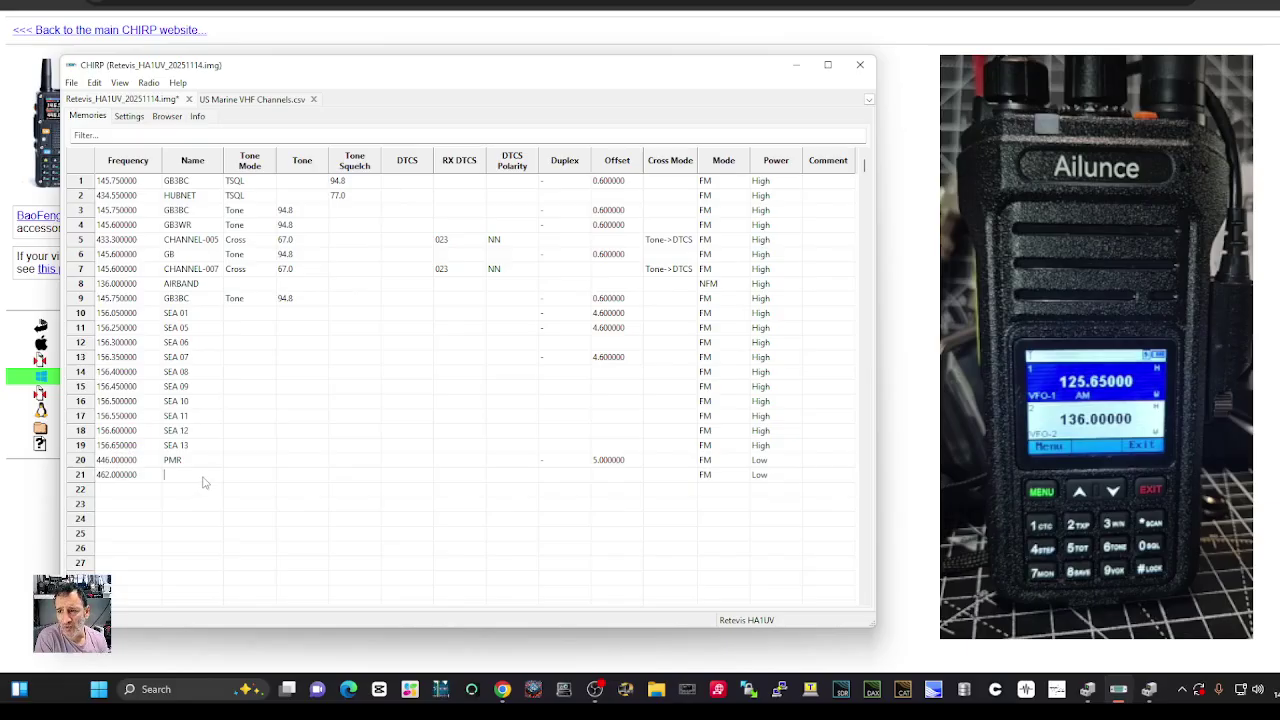
text(GMRS)
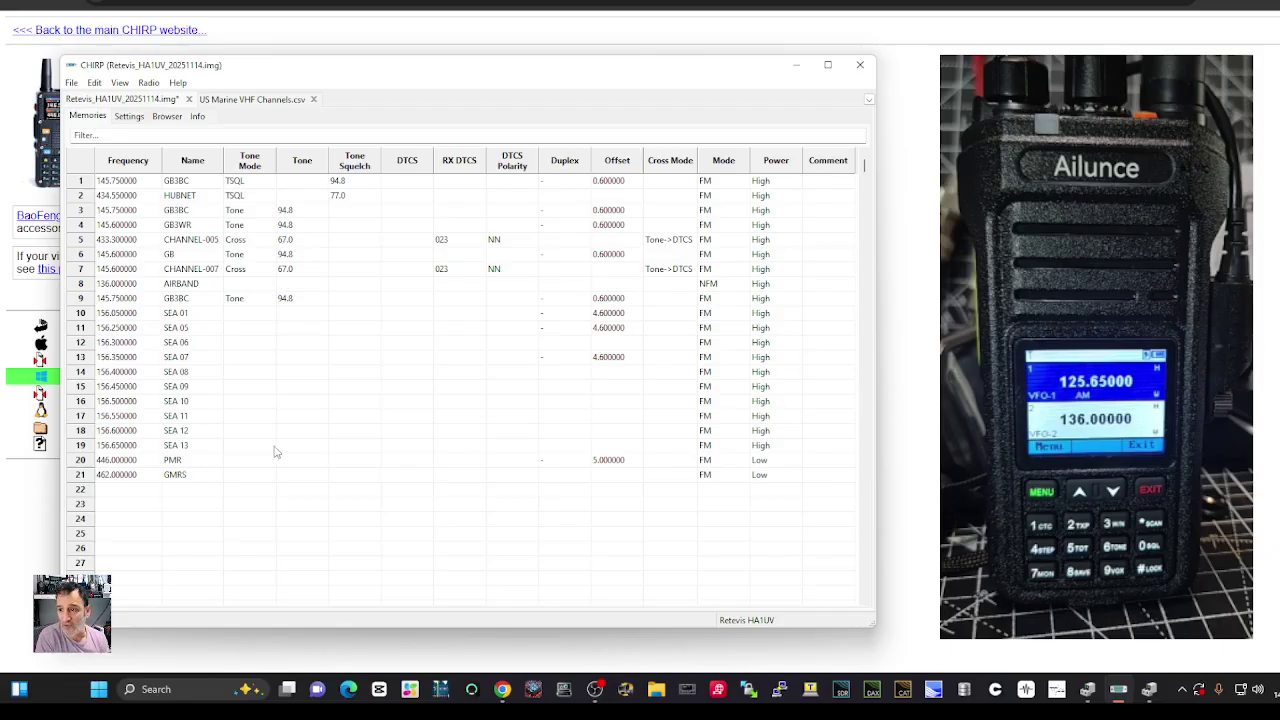
click(136, 490)
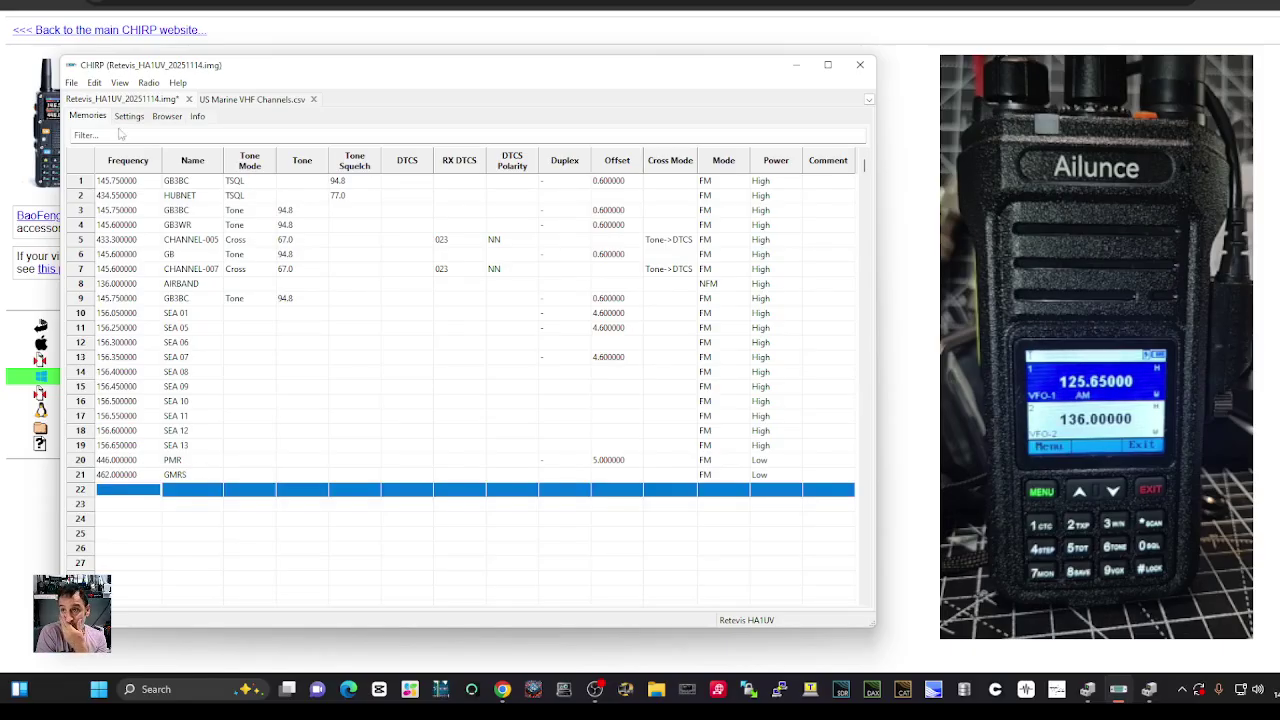
click(150, 83)
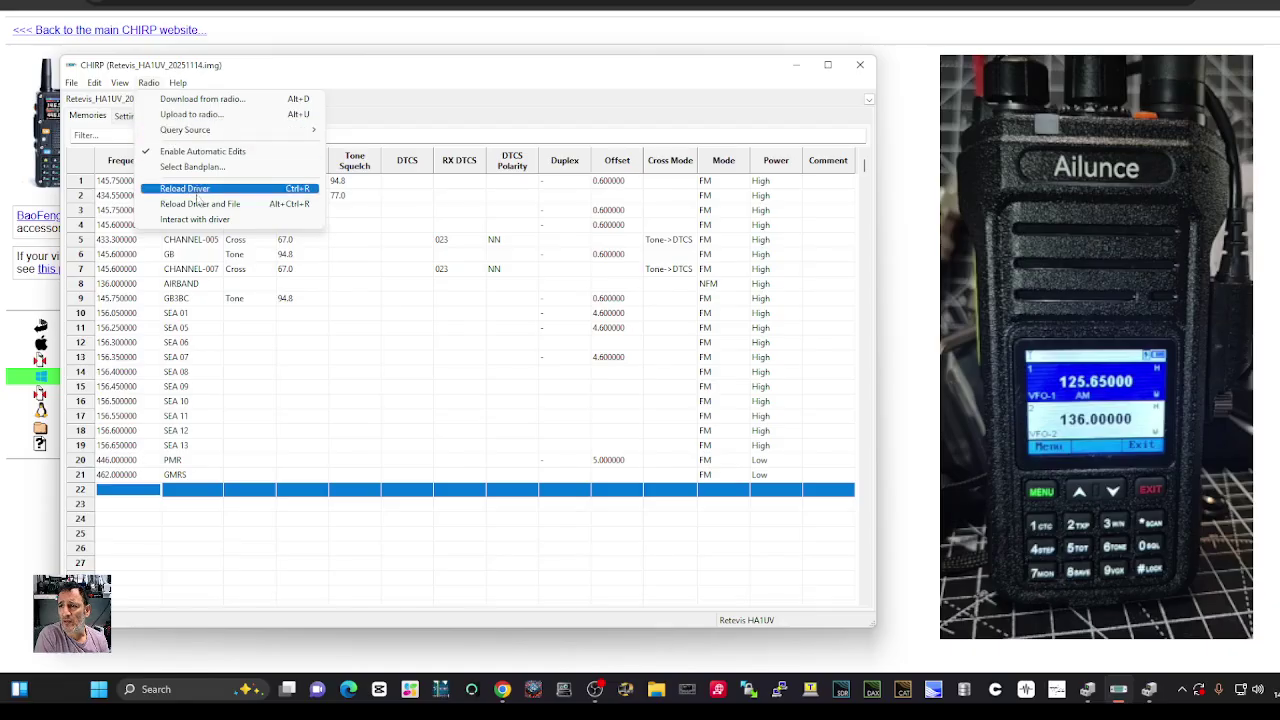
mouse_move(178, 137)
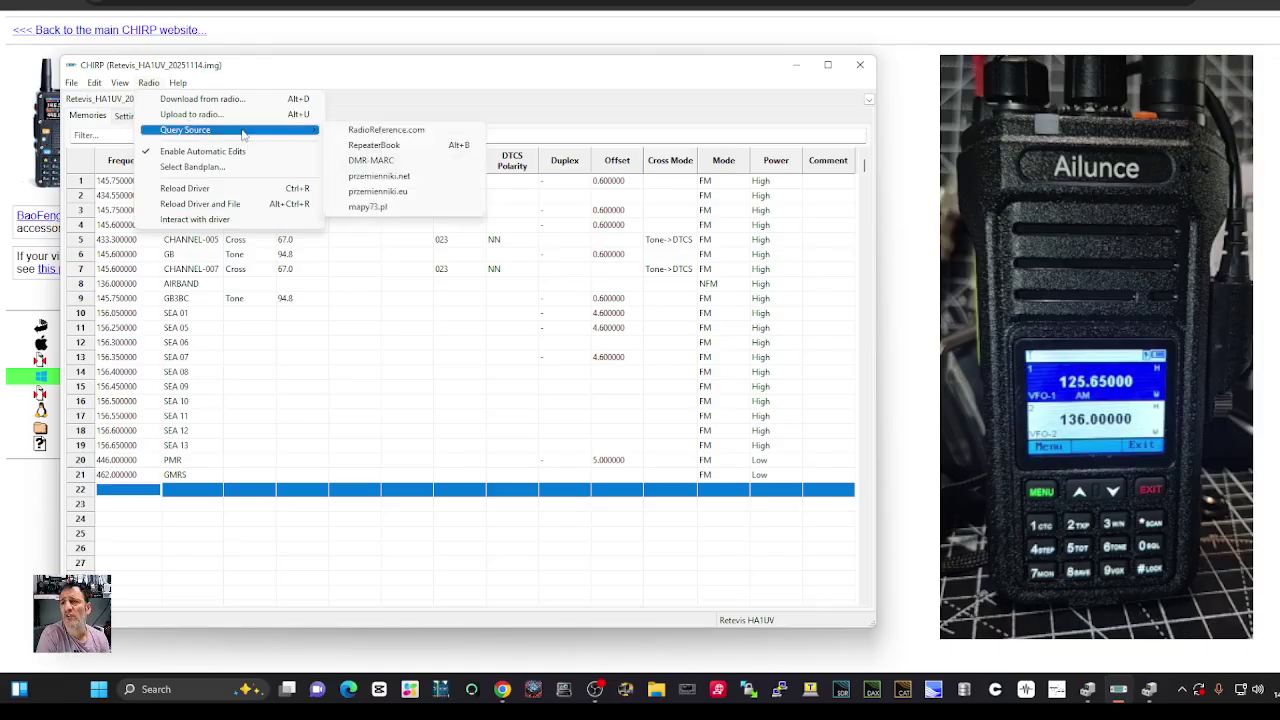
click(391, 74)
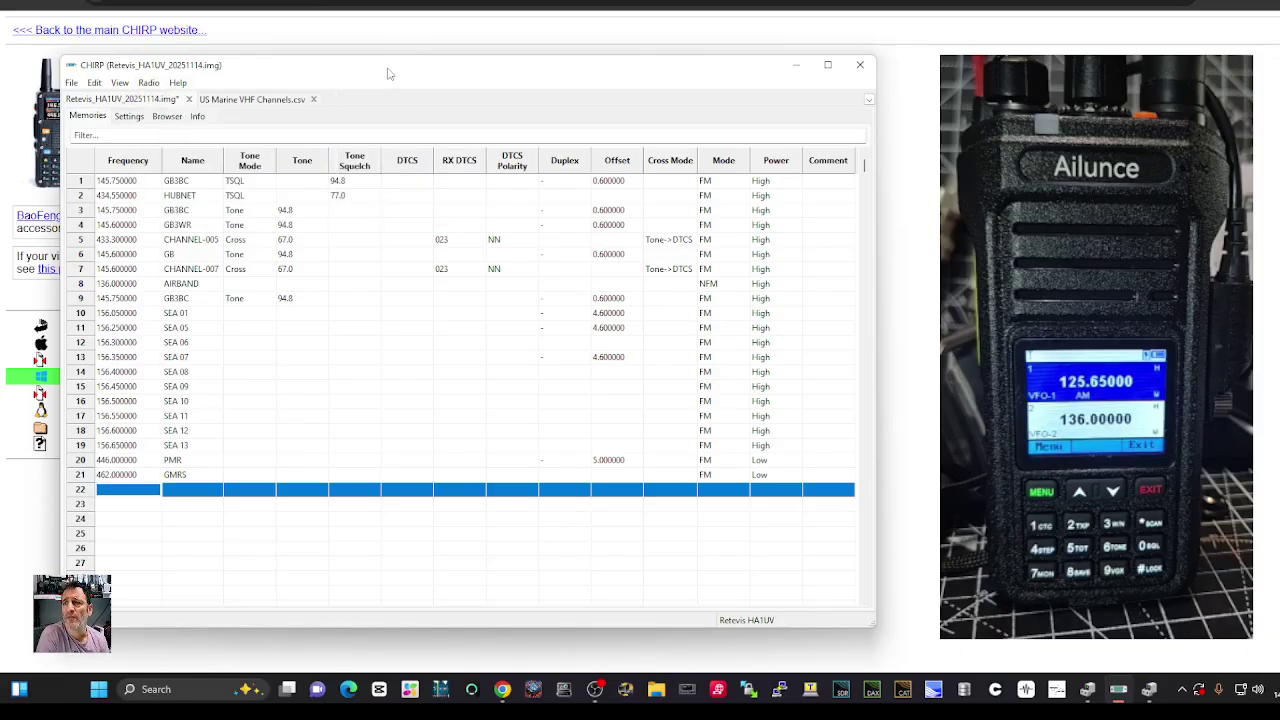
click(180, 82)
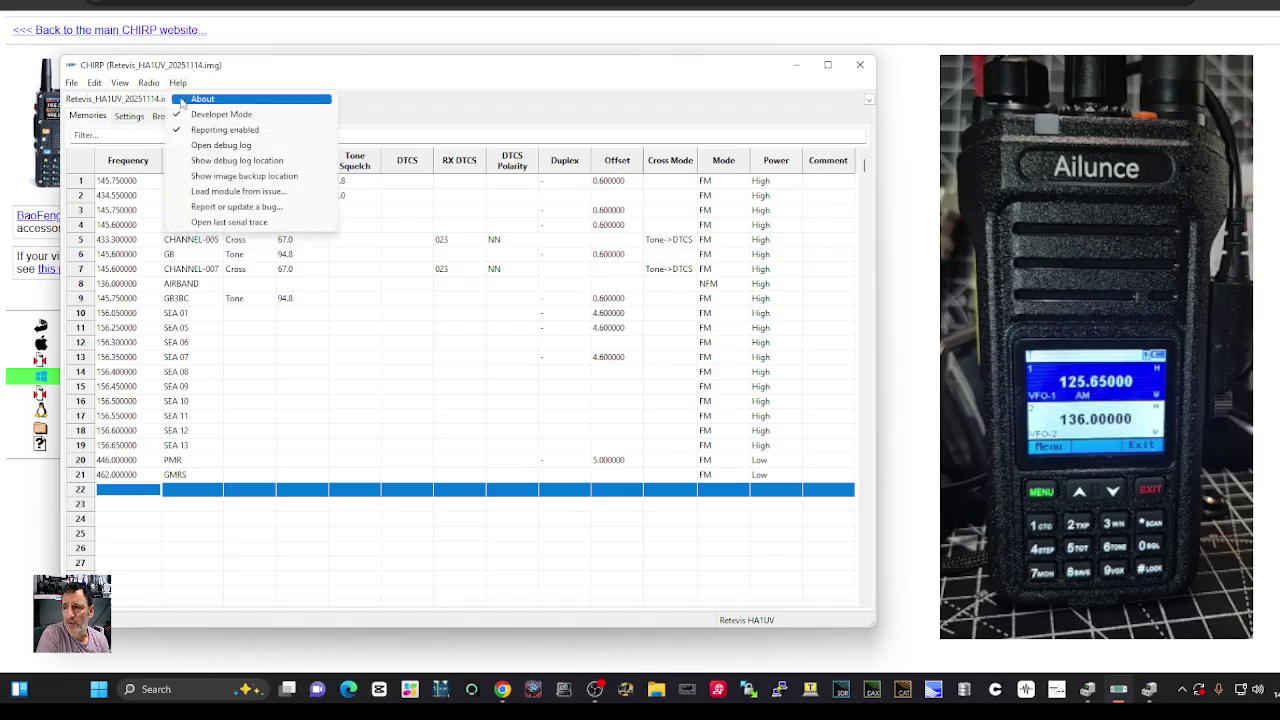
mouse_move(160, 78)
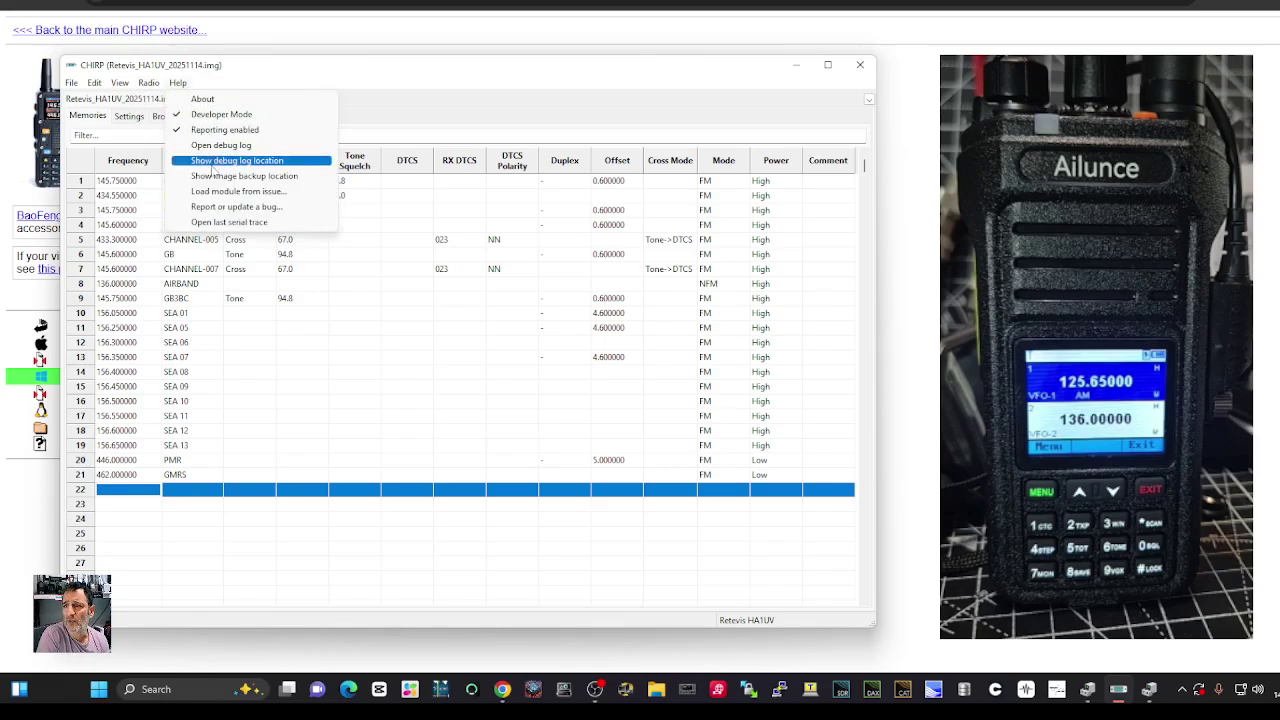
click(595, 689)
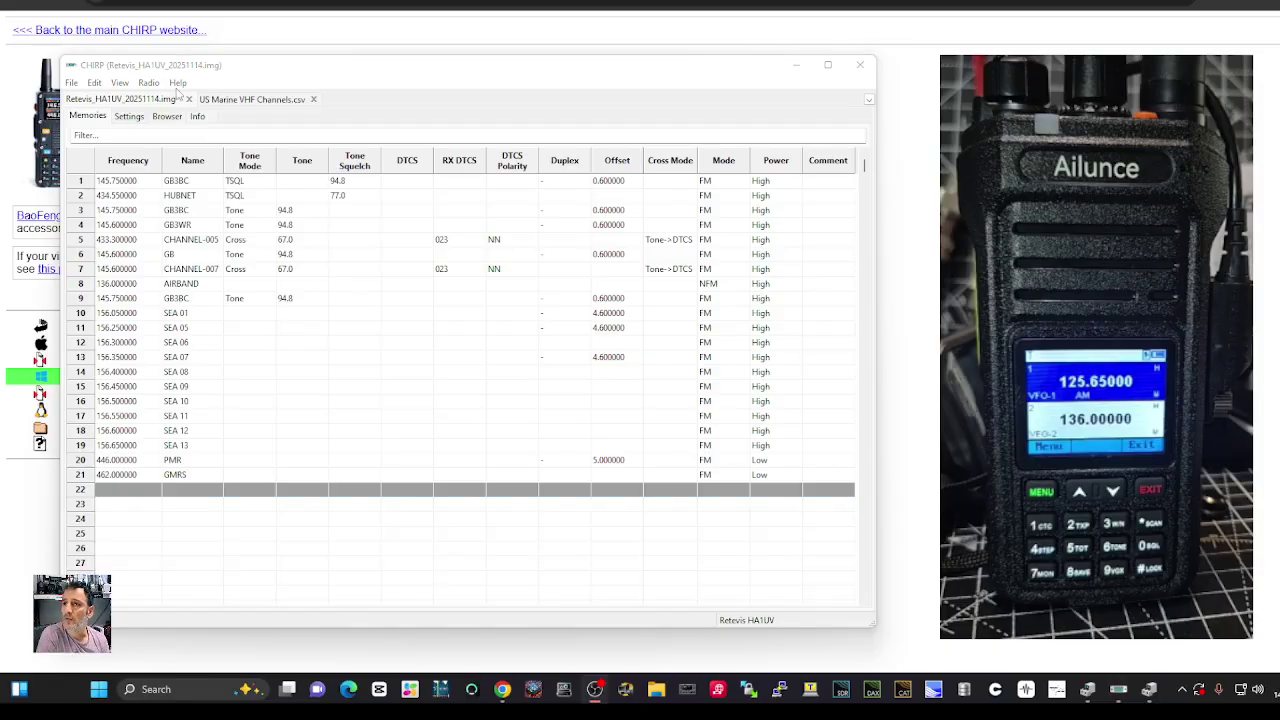
Start a RepeaterBook query for the United Kingdom and limit it to the 2 Meter and 70 Centimeter bands
click(148, 82)
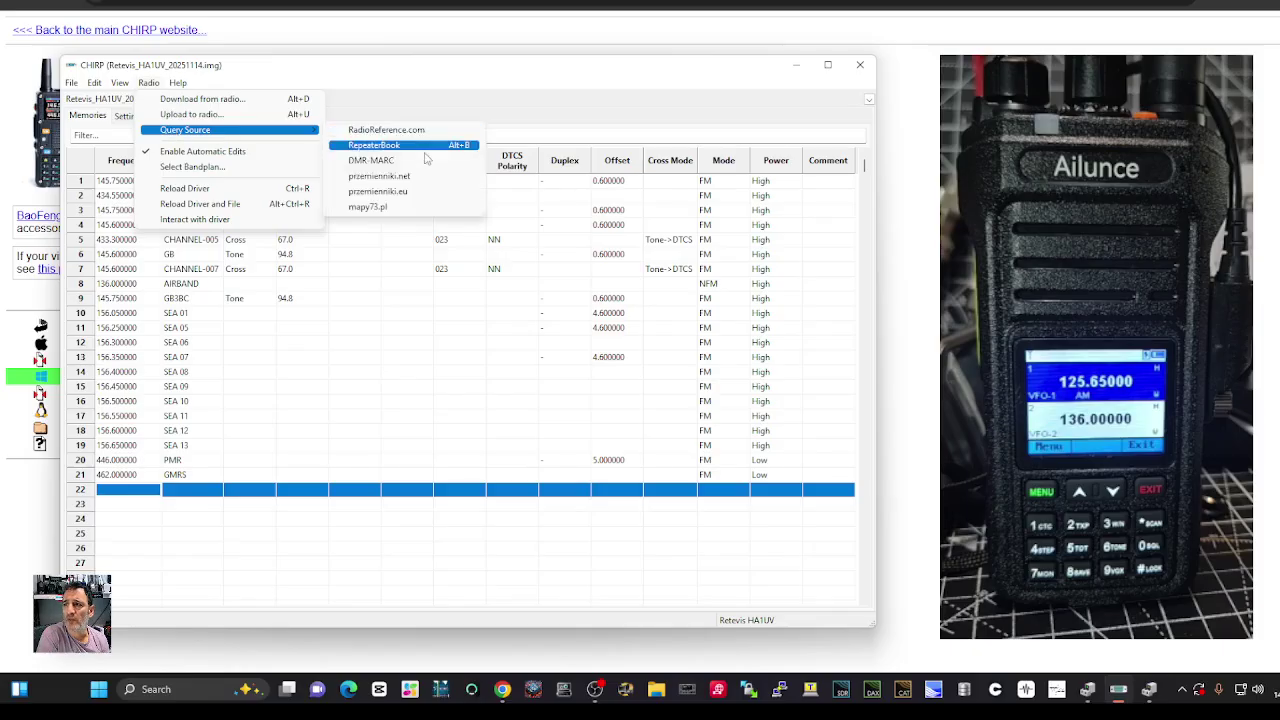
click(424, 148)
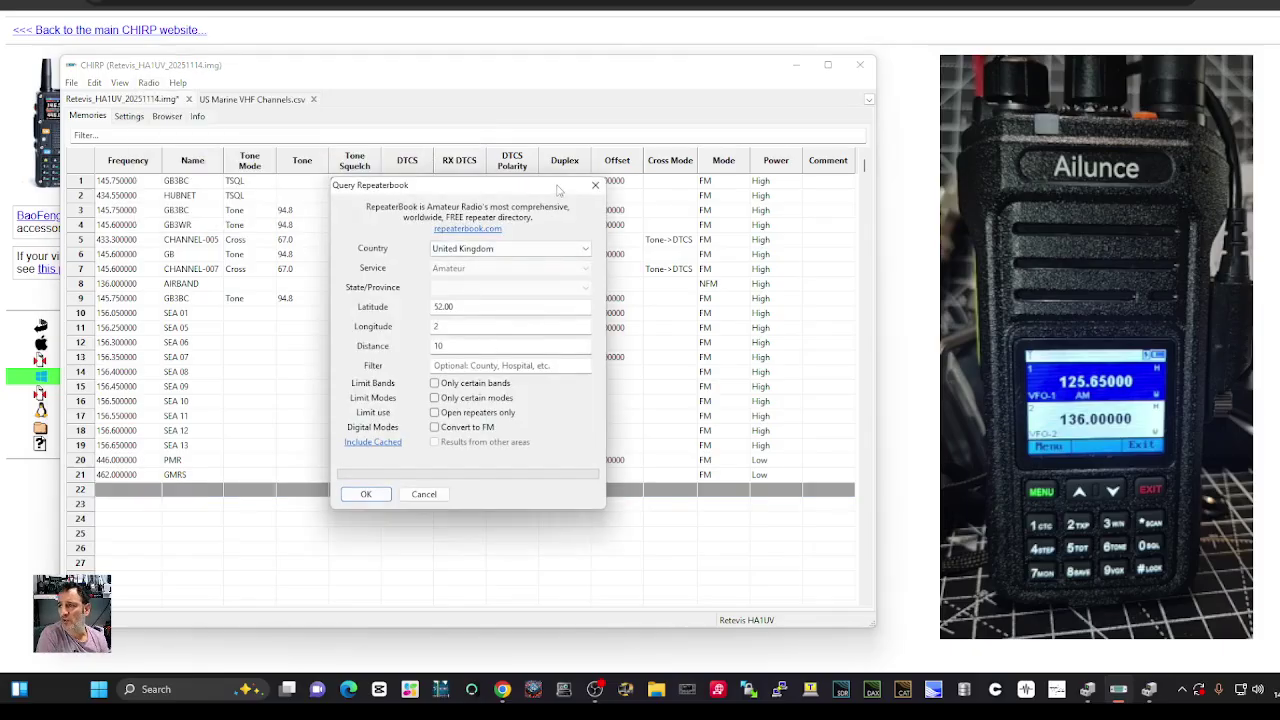
drag(527, 190, 437, 173)
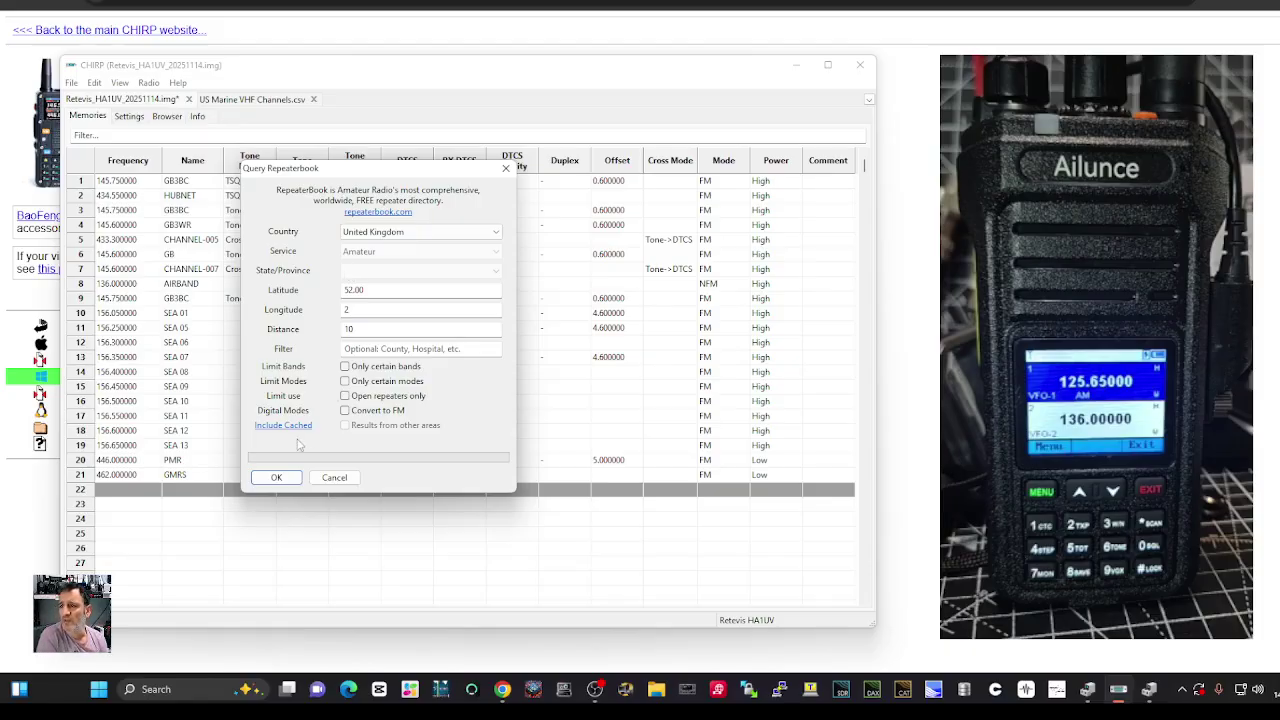
click(352, 370)
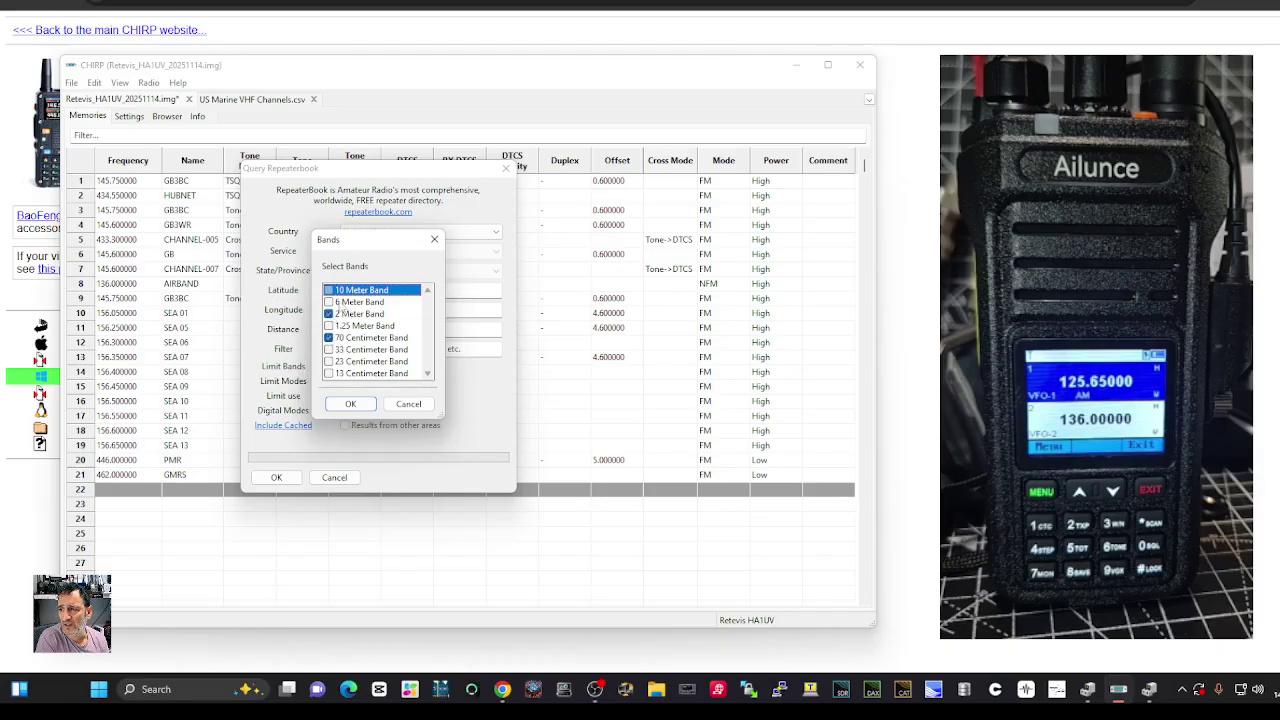
click(350, 404)
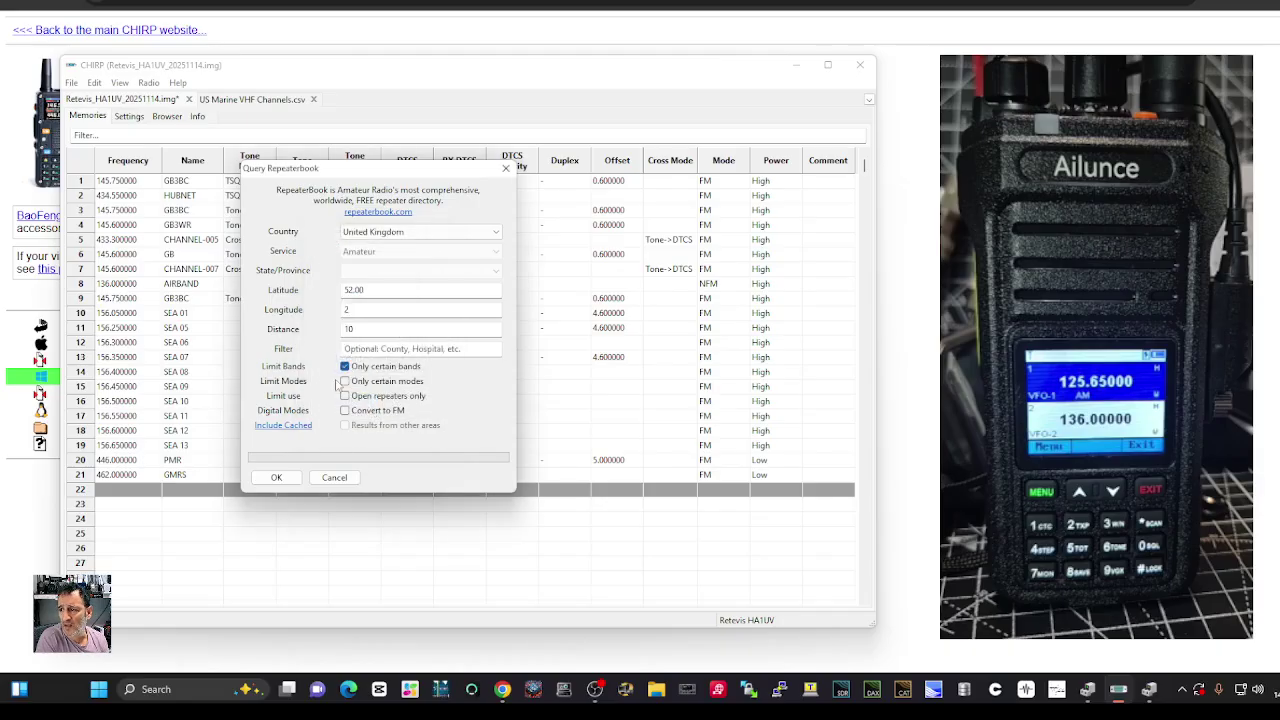
Restrict the RepeaterBook query to FM mode and run it
click(342, 382)
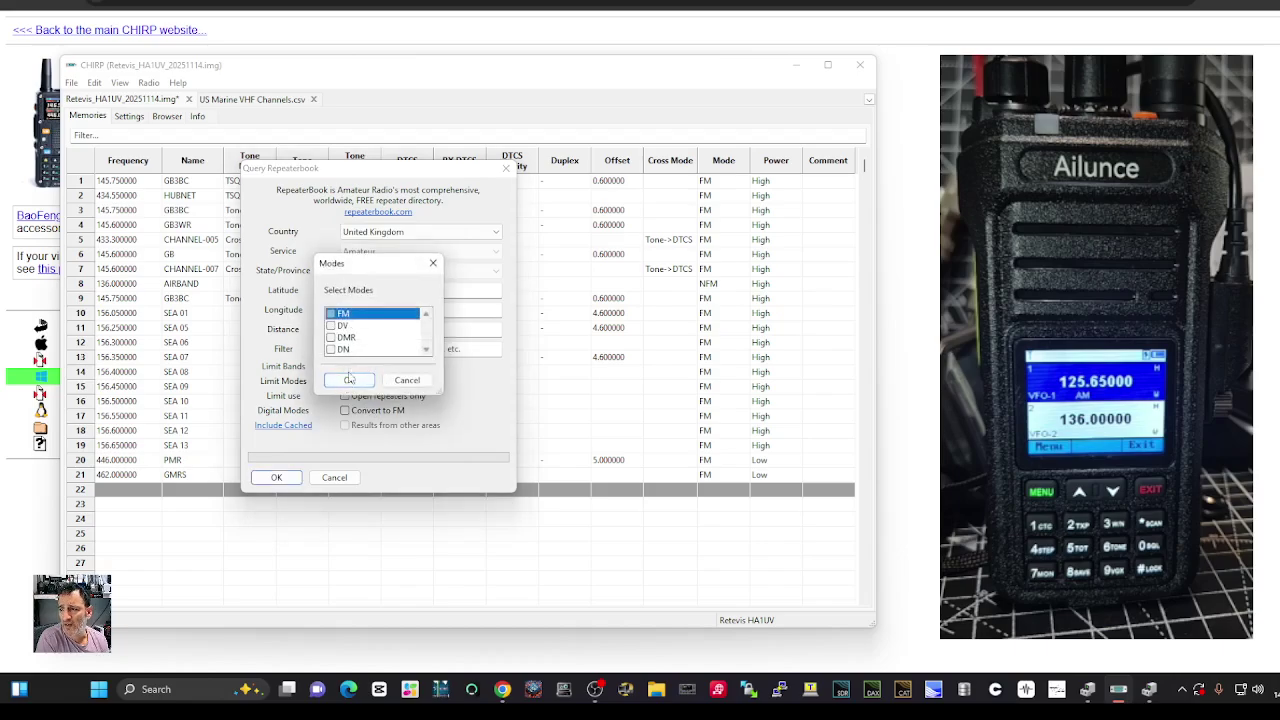
click(349, 379)
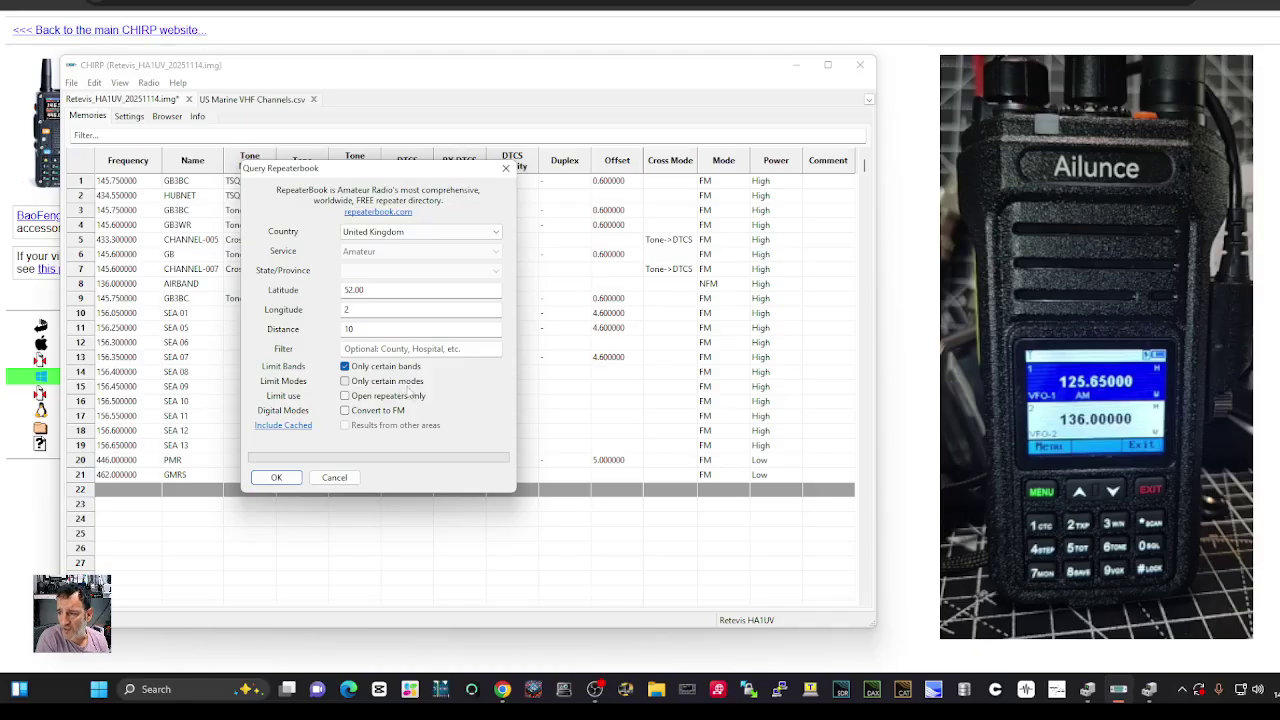
click(346, 382)
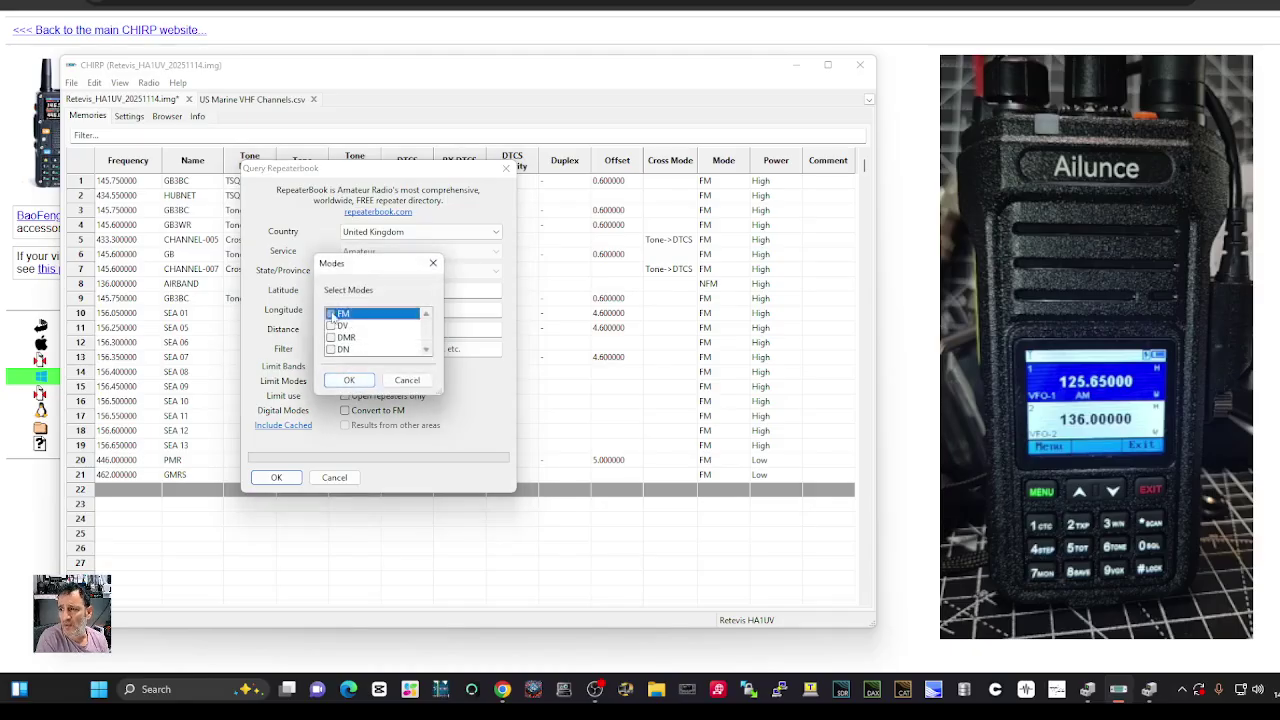
click(331, 314)
click(343, 382)
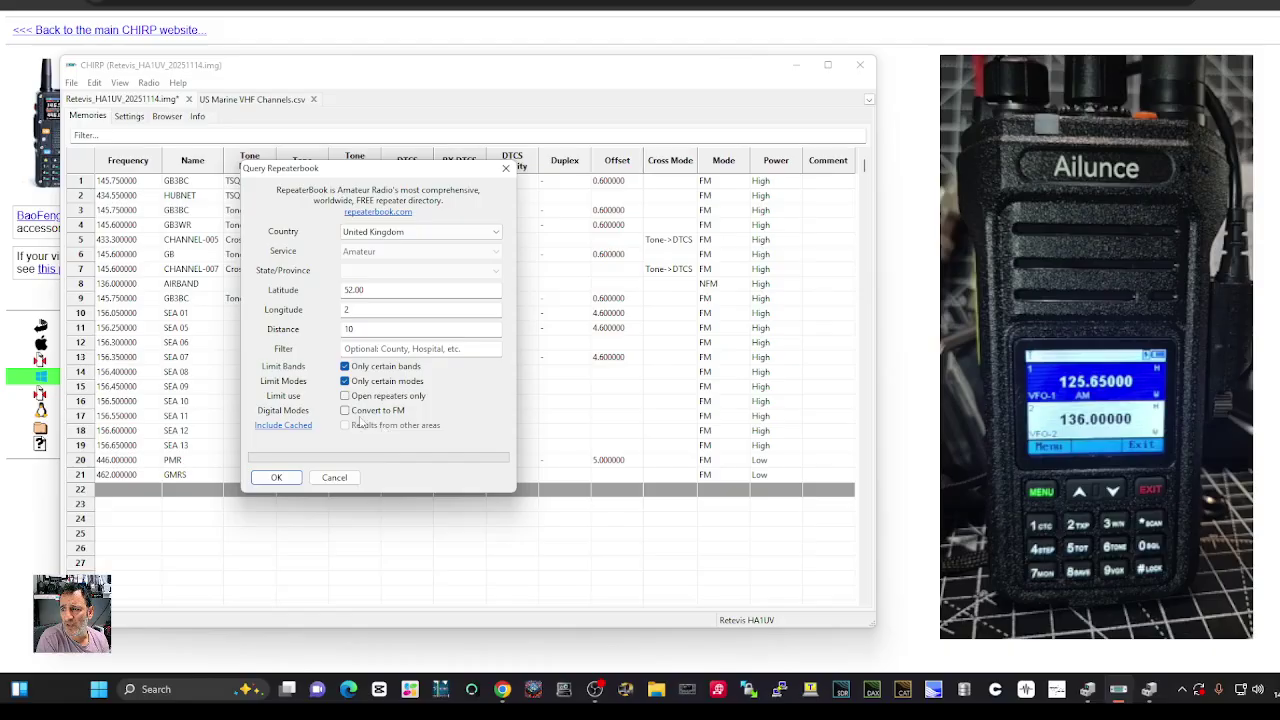
click(276, 477)
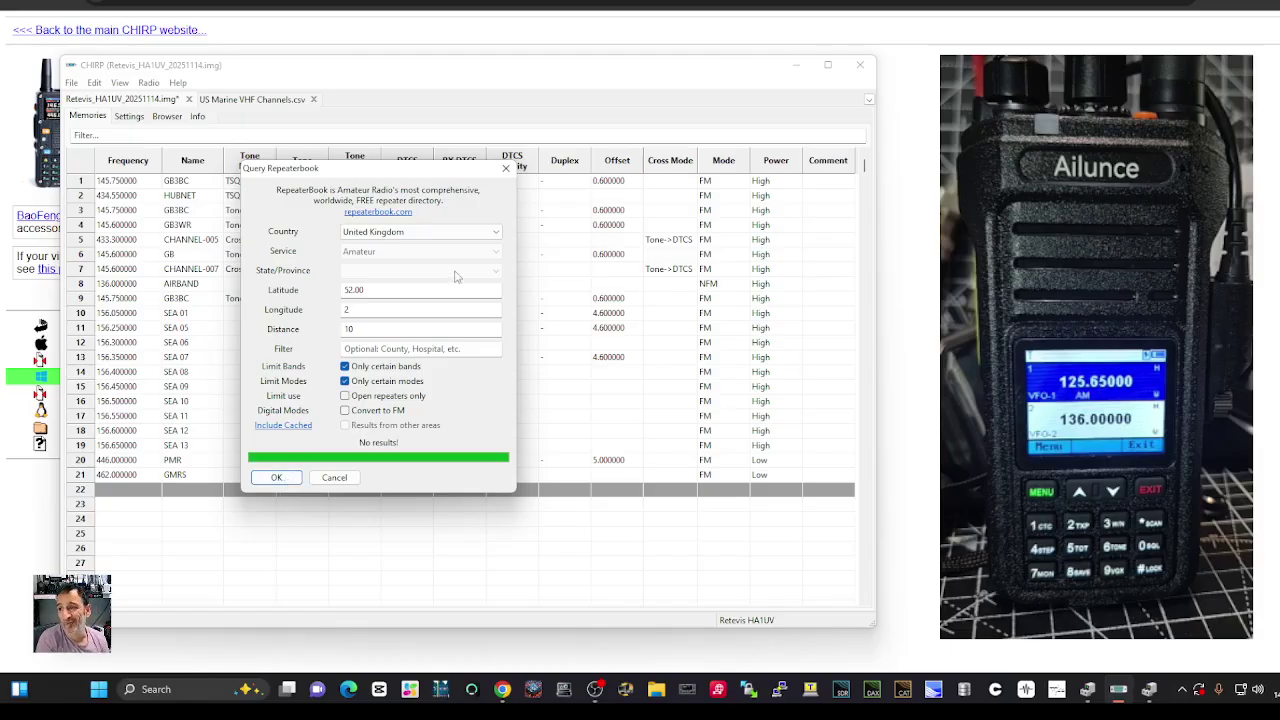
Read the online help on including cached multi-state results and return to the RepeaterBook query
click(495, 232)
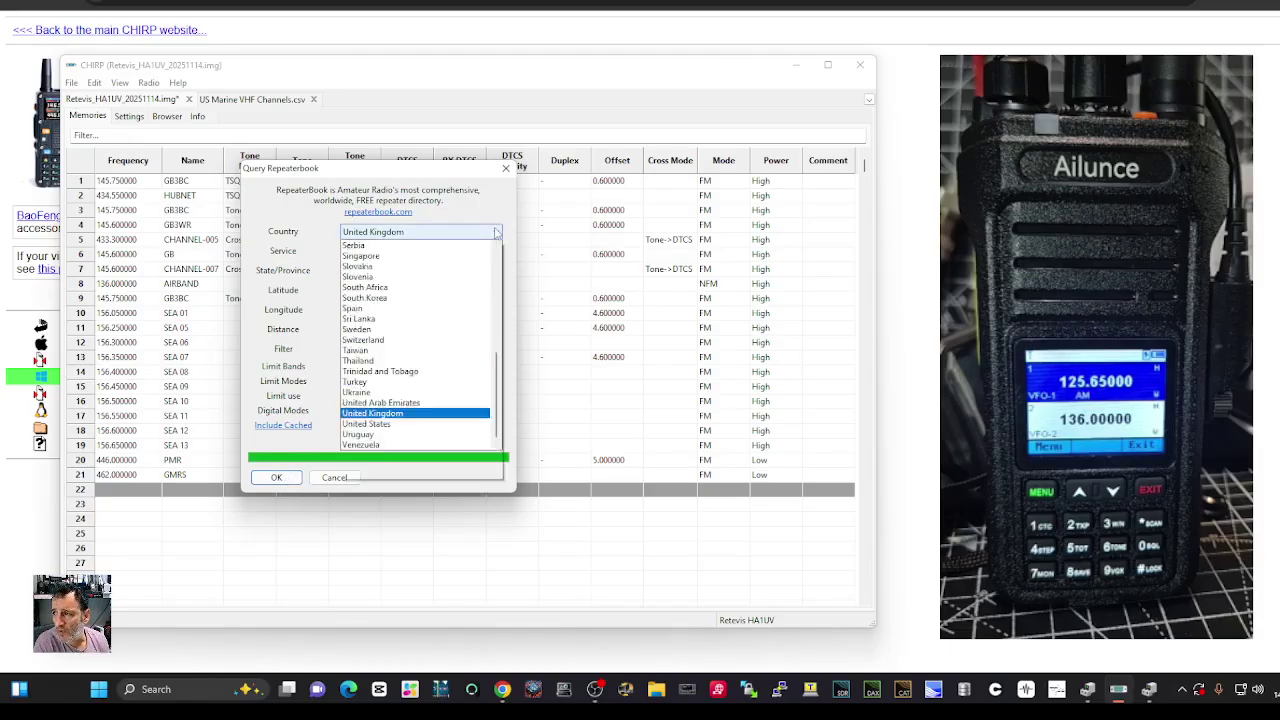
click(496, 232)
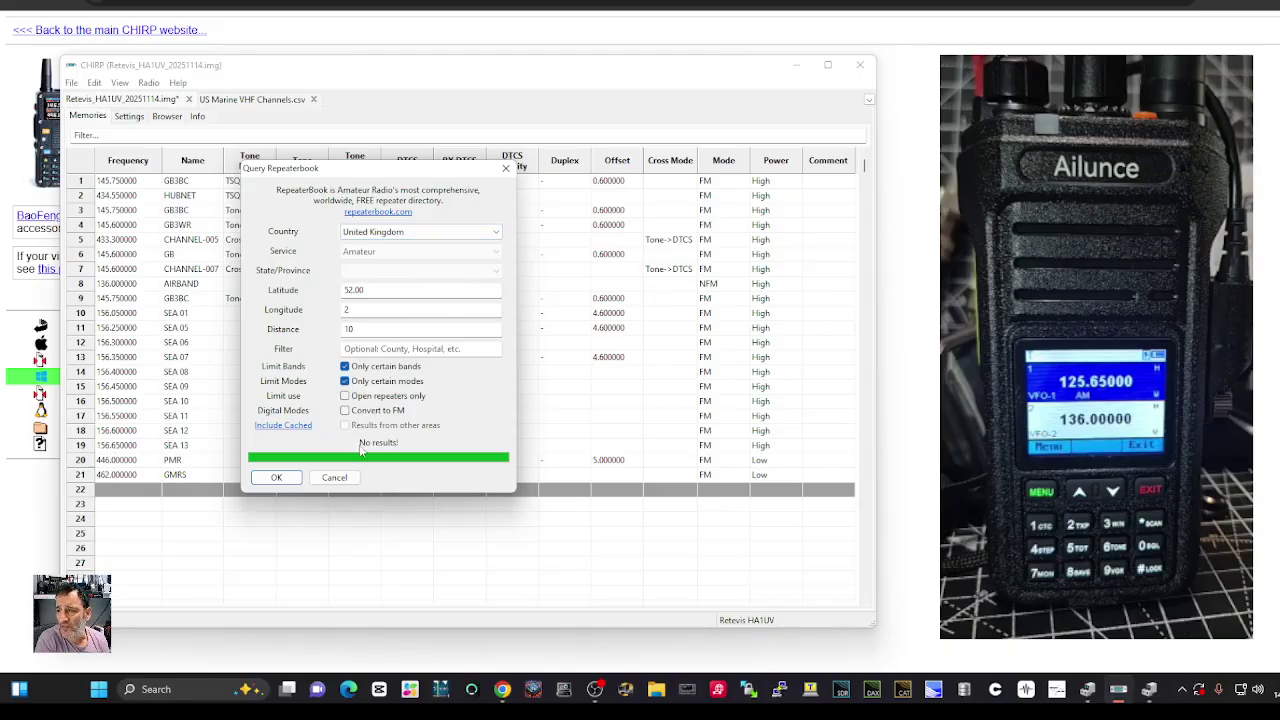
click(281, 426)
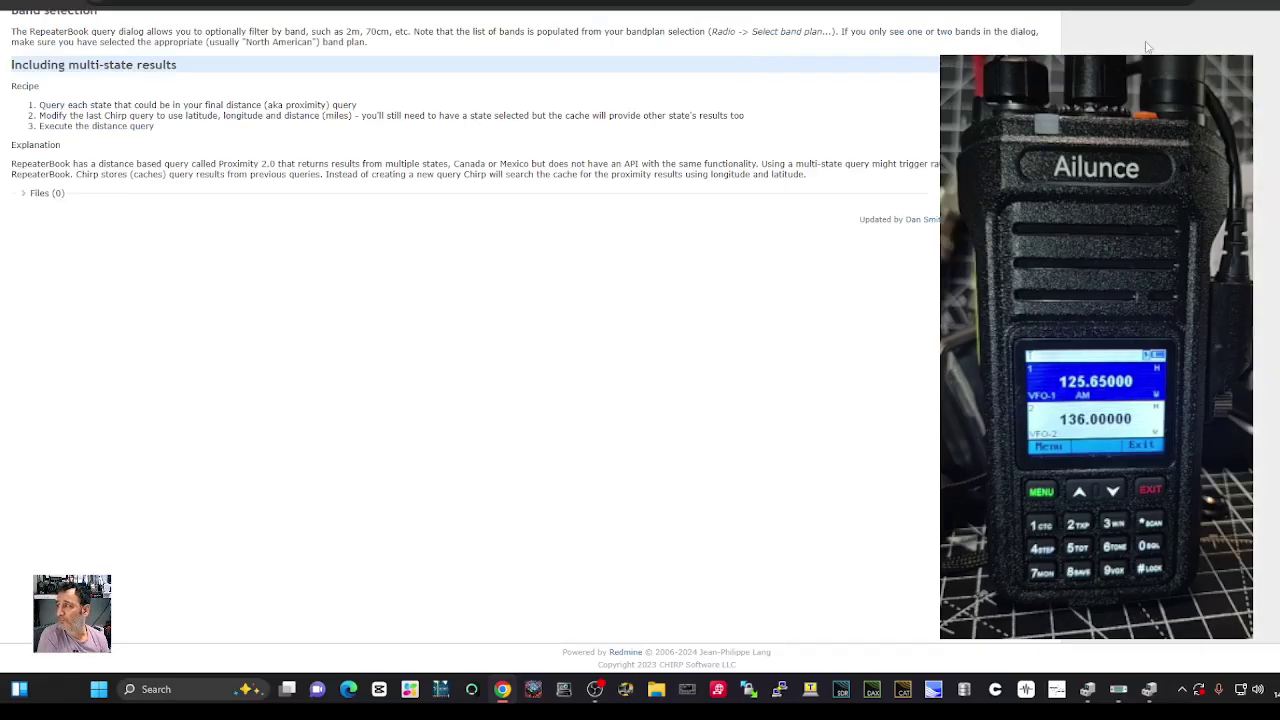
scroll(863, 143, up, 2)
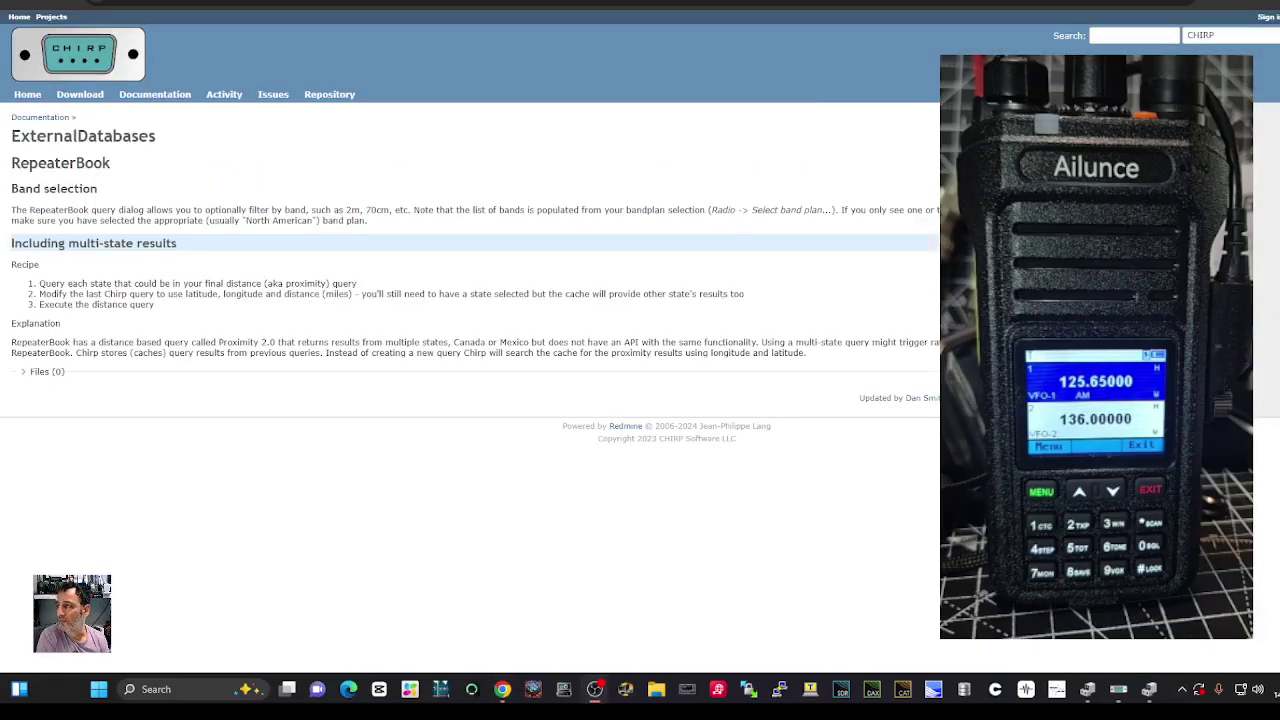
key(alt+Tab)
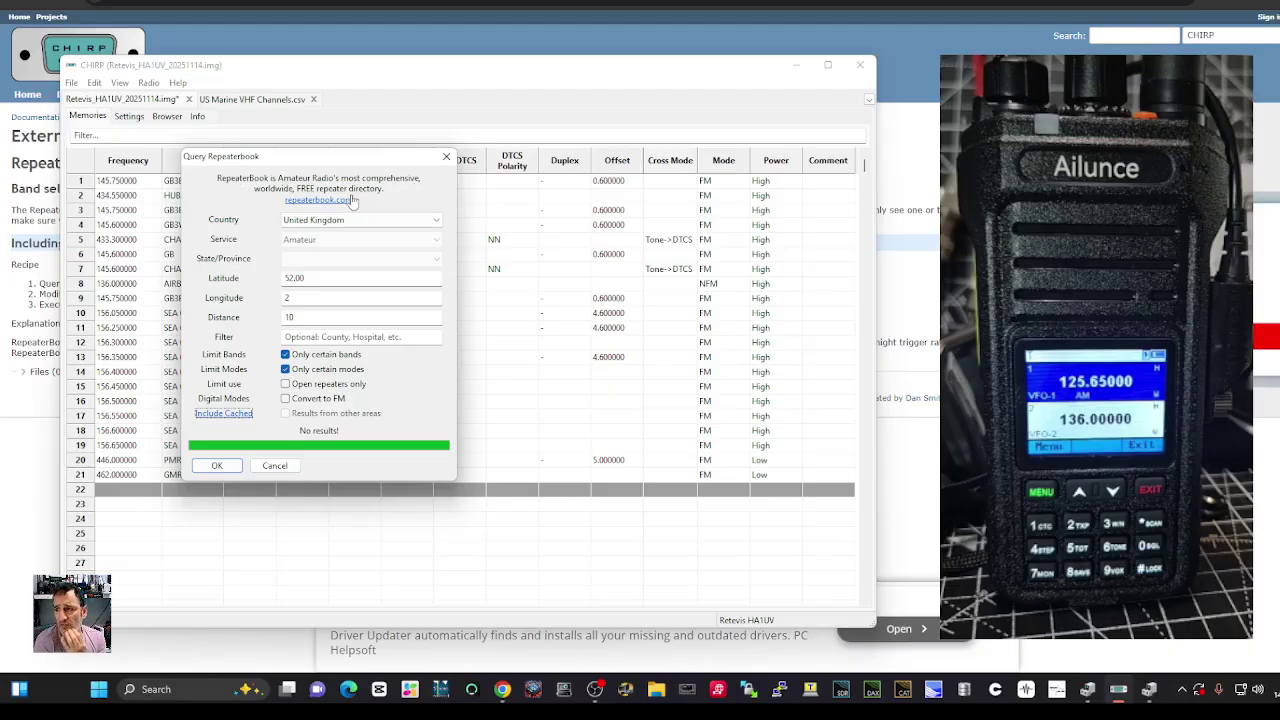
click(436, 234)
key(Escape)
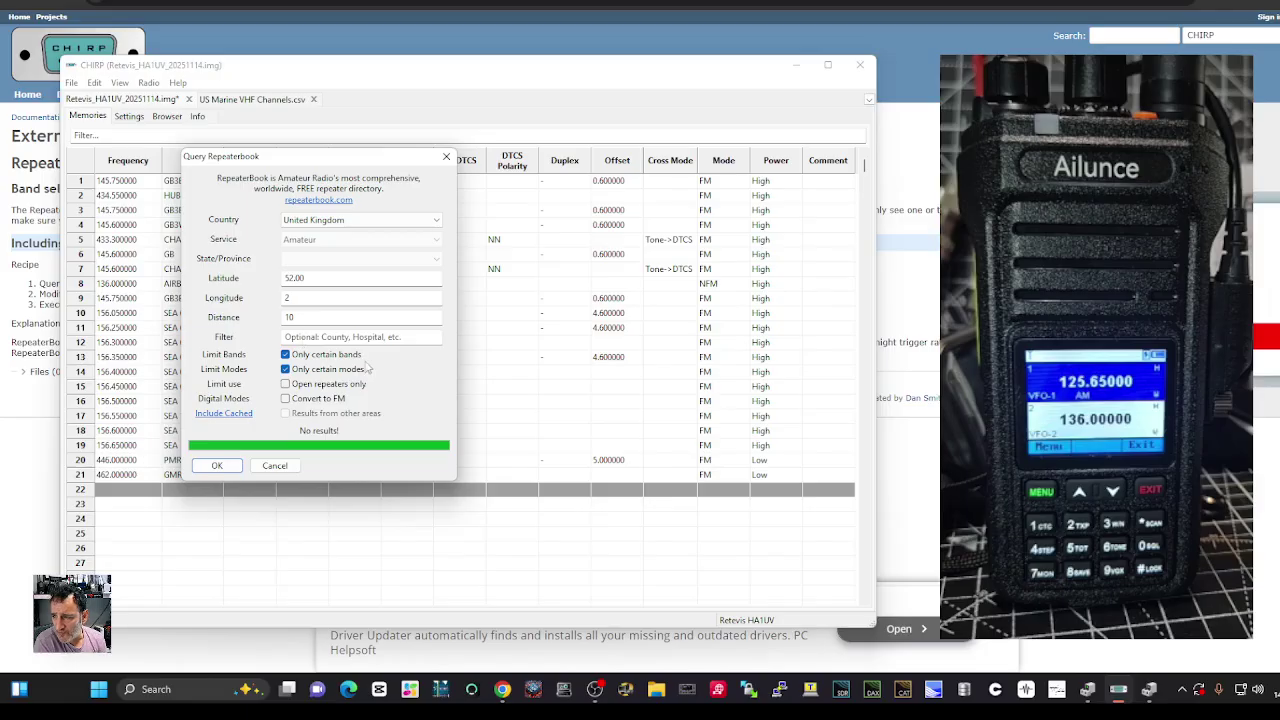
Limit the query to open repeaters only, set the longitude to -2 and rerun it
click(285, 384)
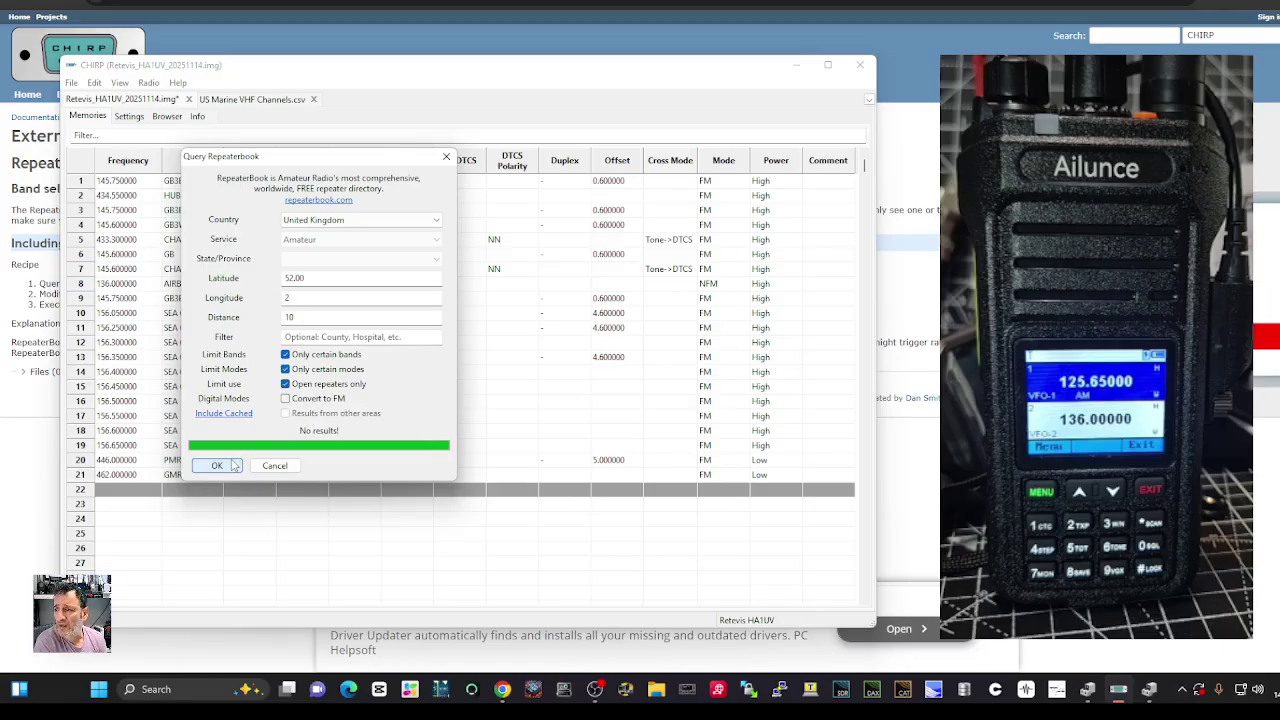
click(229, 470)
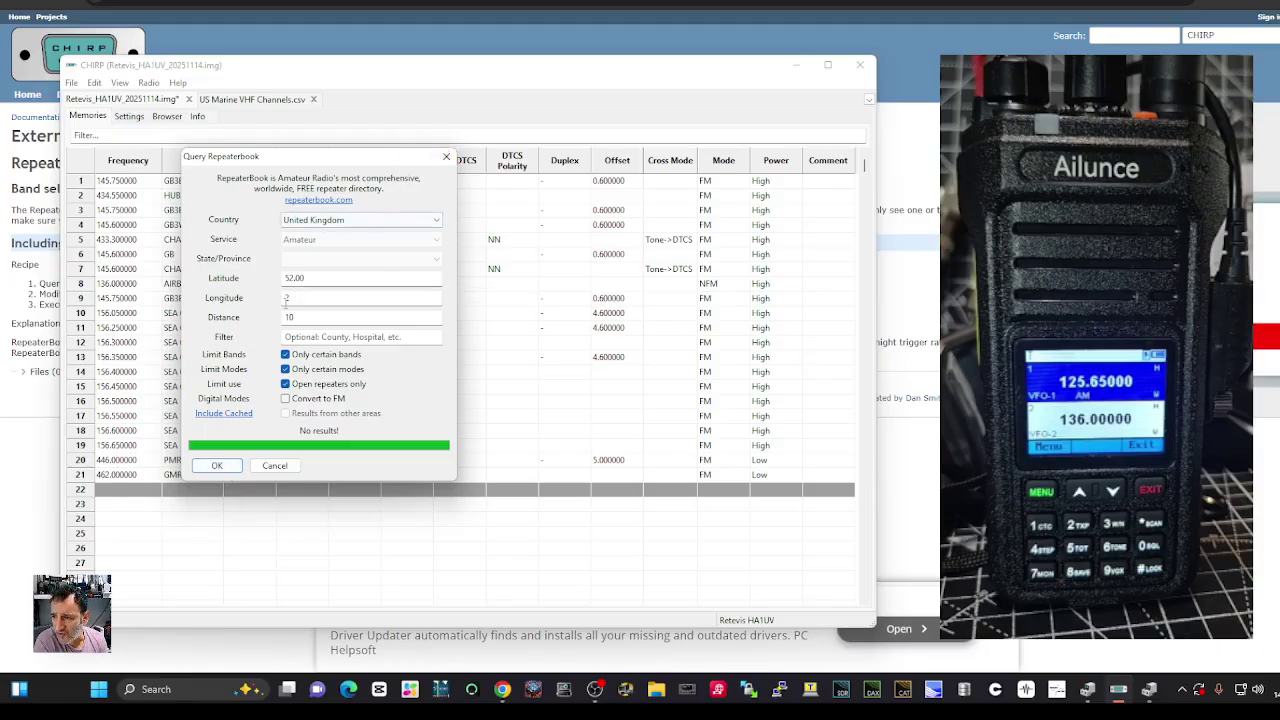
click(291, 298)
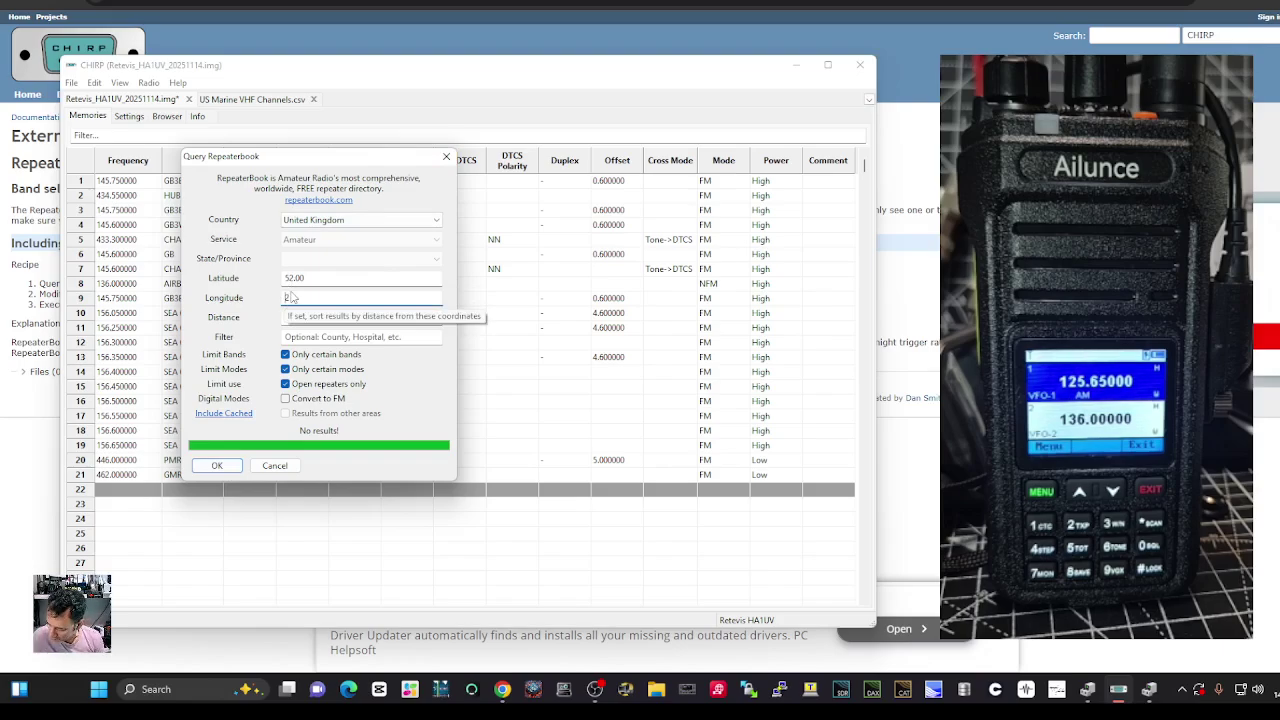
click(229, 469)
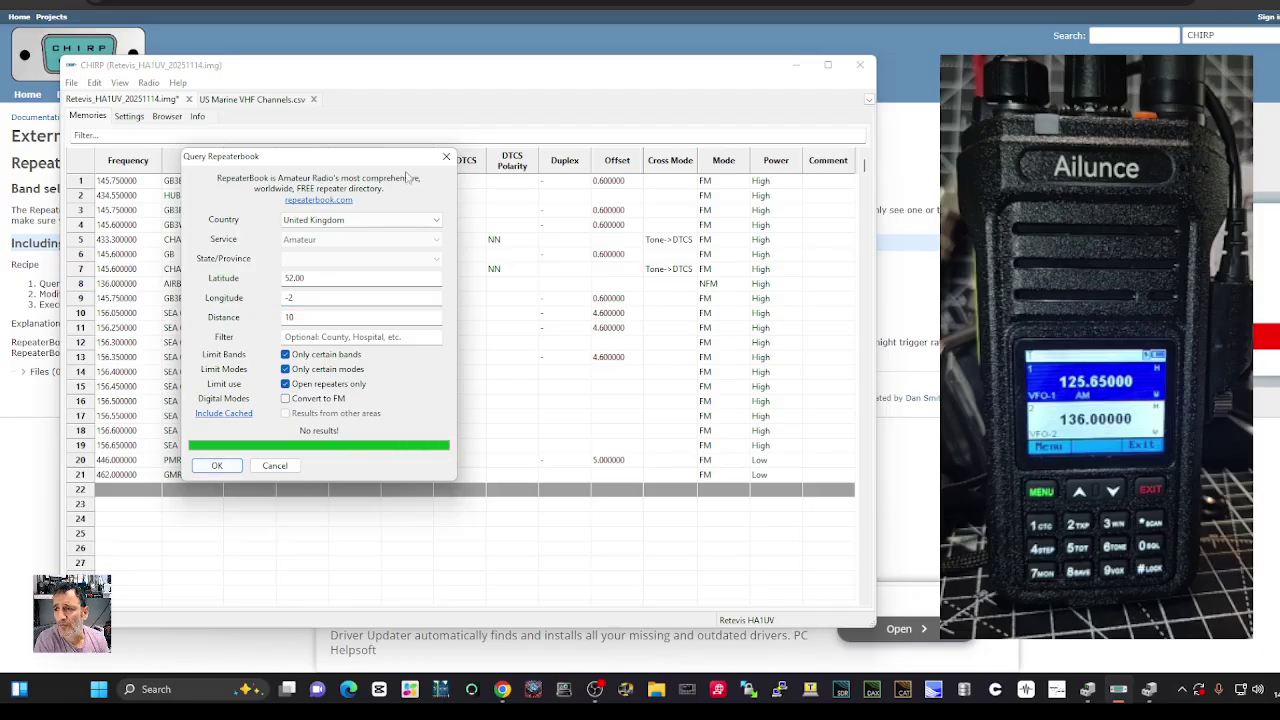
Run the RepeaterBook query with latitude 51.3683, longitude -2.933 and a distance of 50 km
click(317, 282)
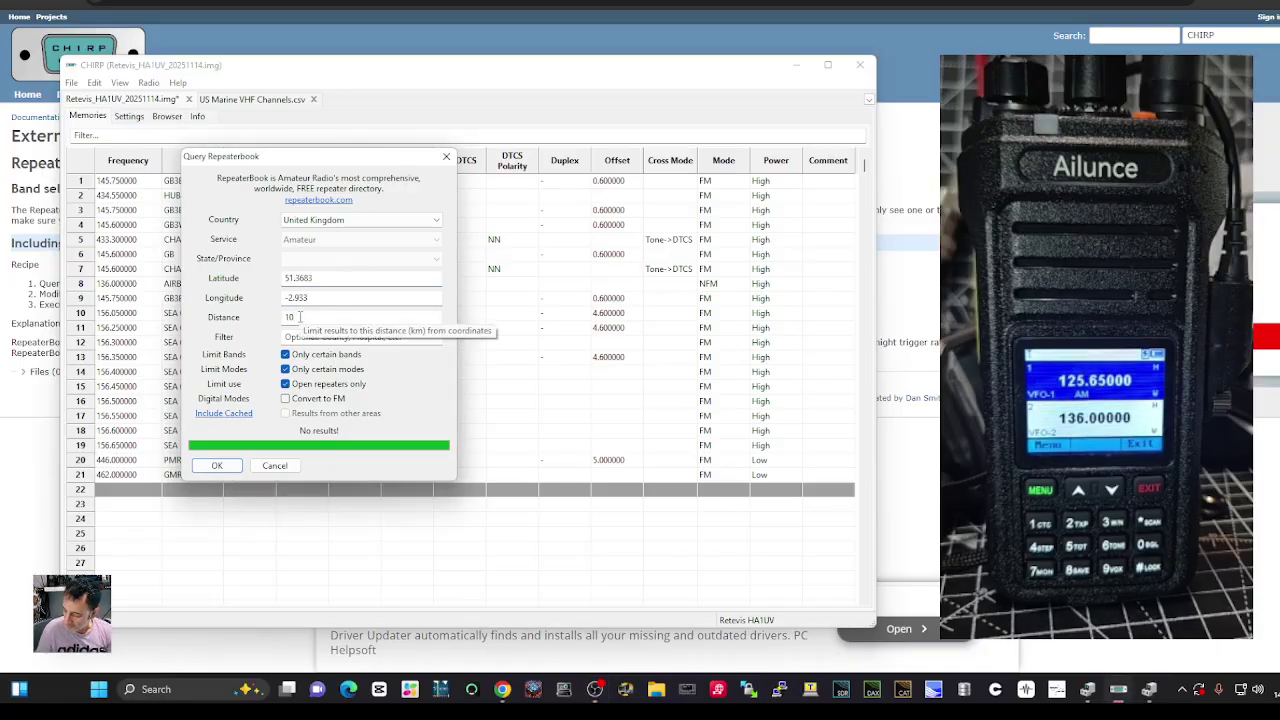
key(BackSpace)
text(50)
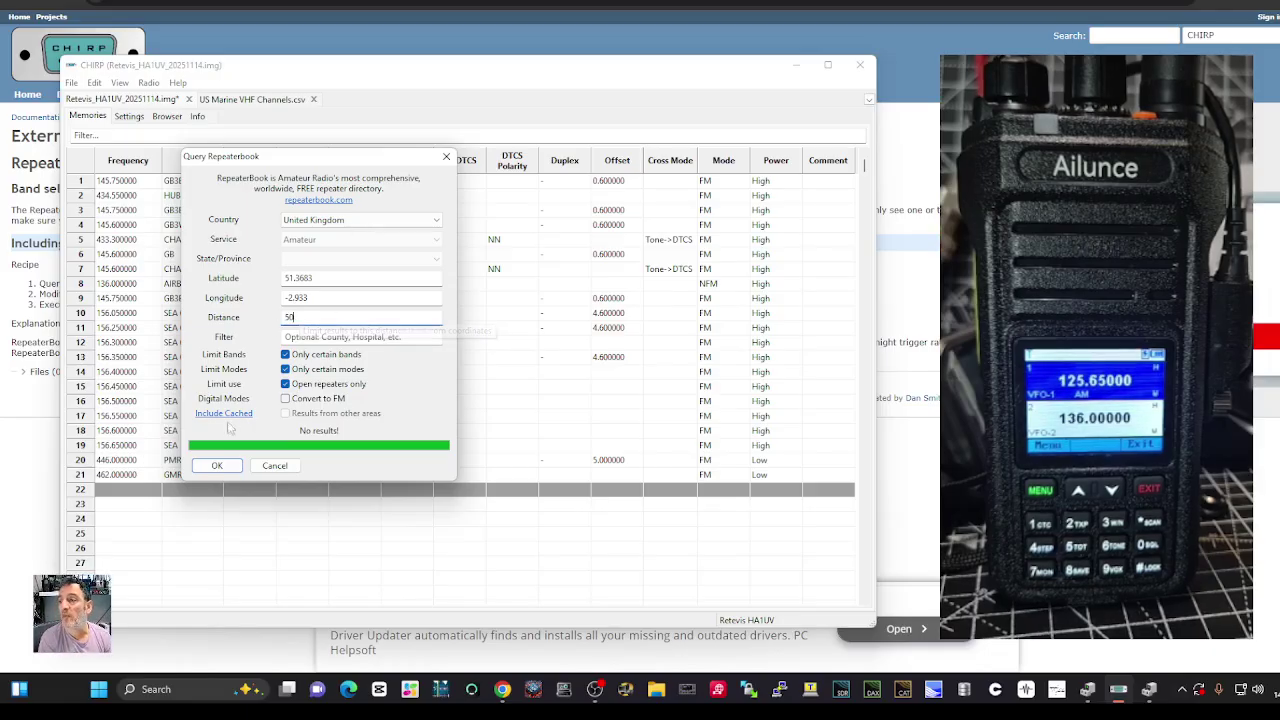
click(216, 465)
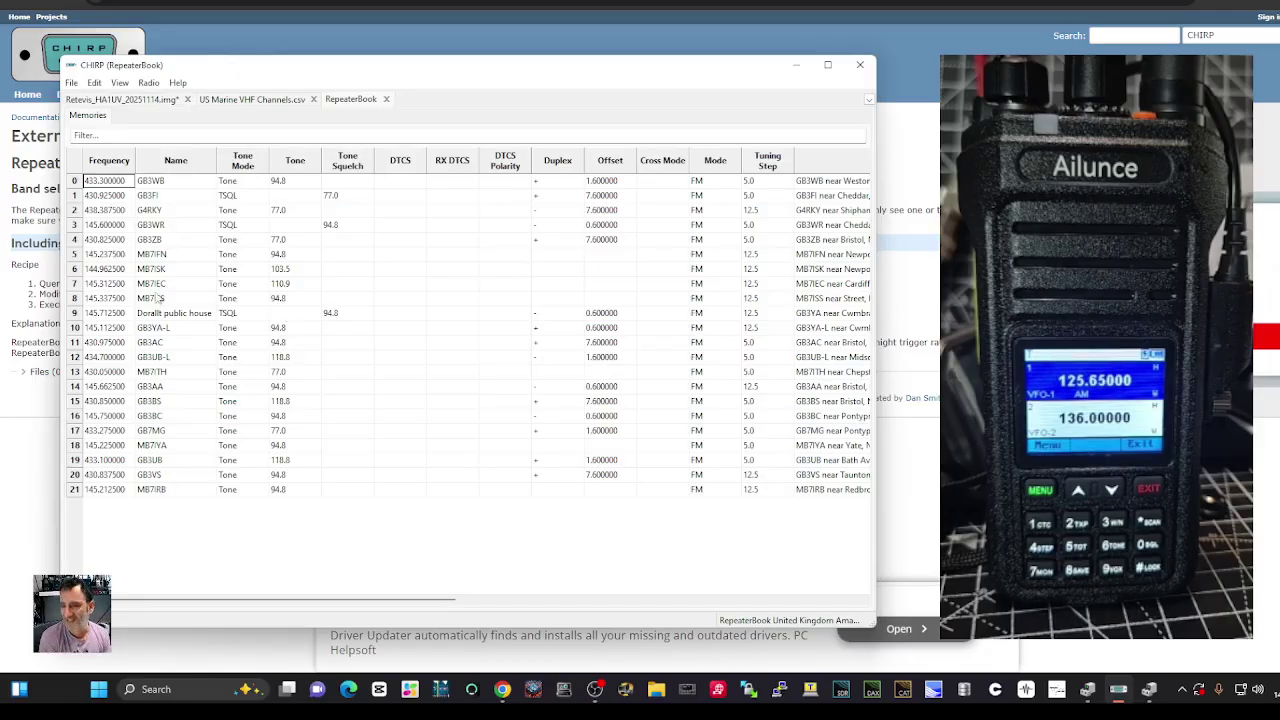
Copy all the repeaters in the RepeaterBook results, rows 0 to 21
click(86, 494)
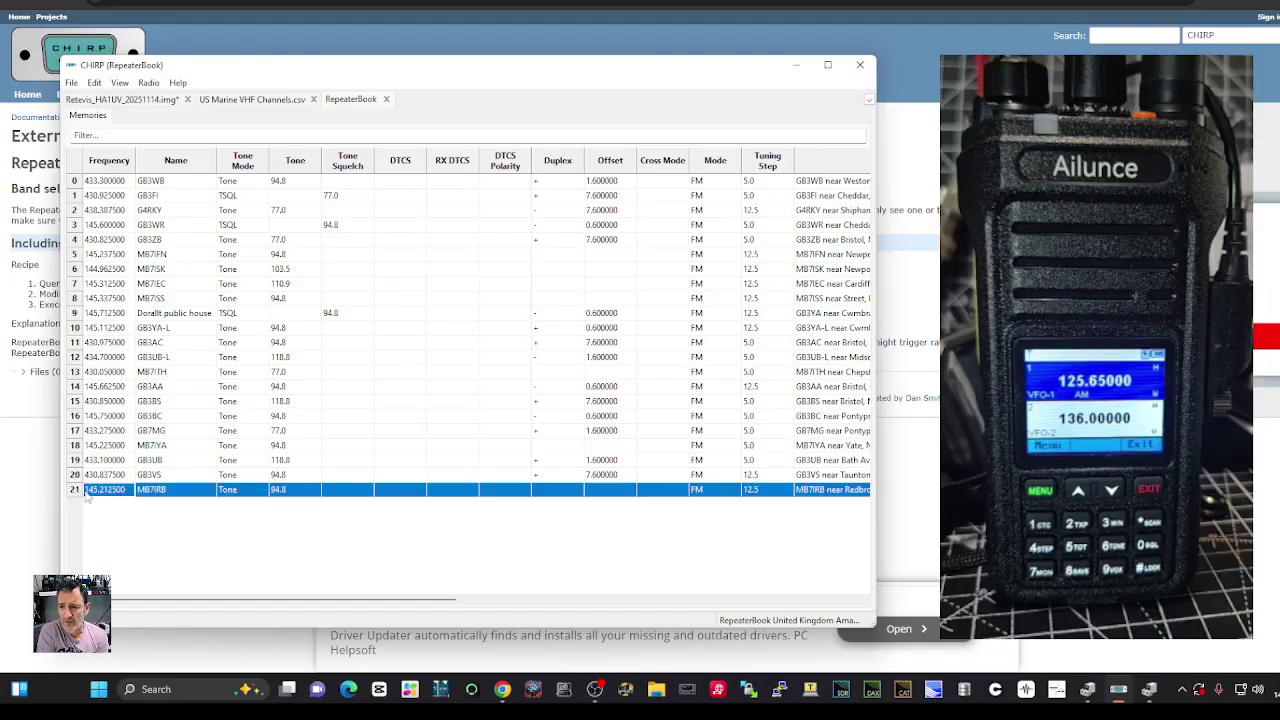
click(86, 494)
click(87, 494)
click(88, 494)
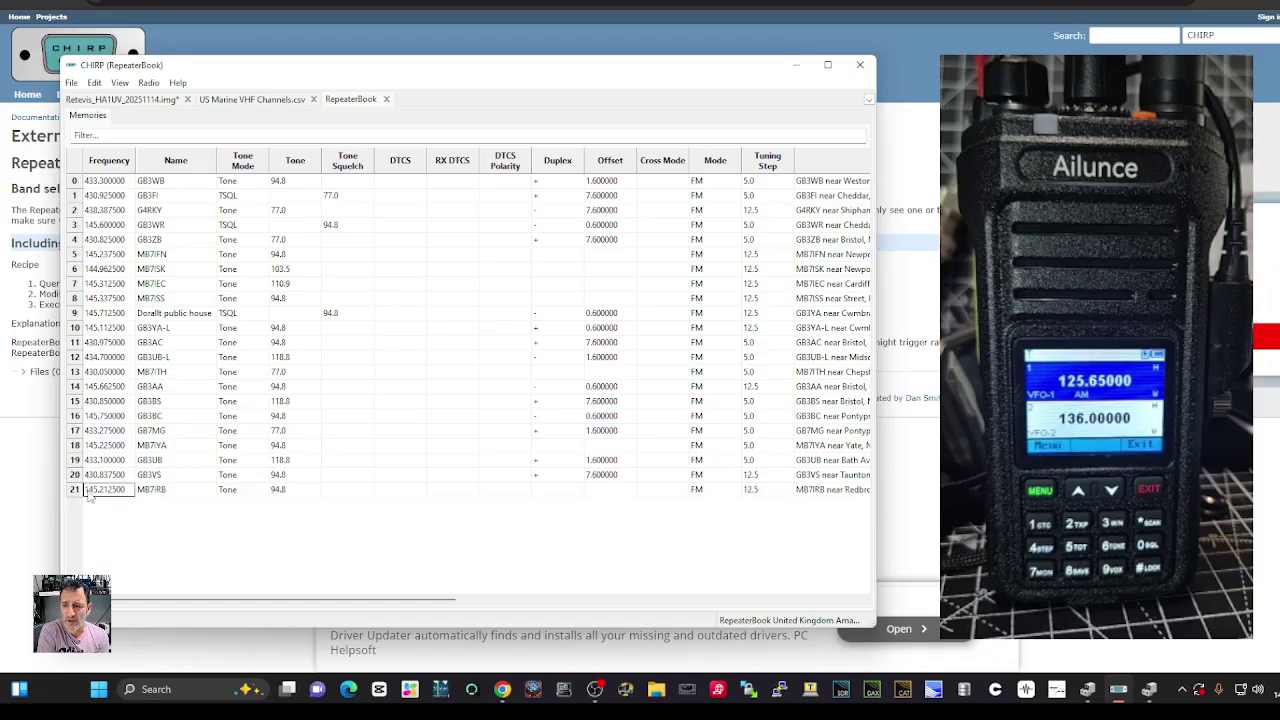
click(98, 490)
drag(98, 490, 121, 182)
right_click(121, 196)
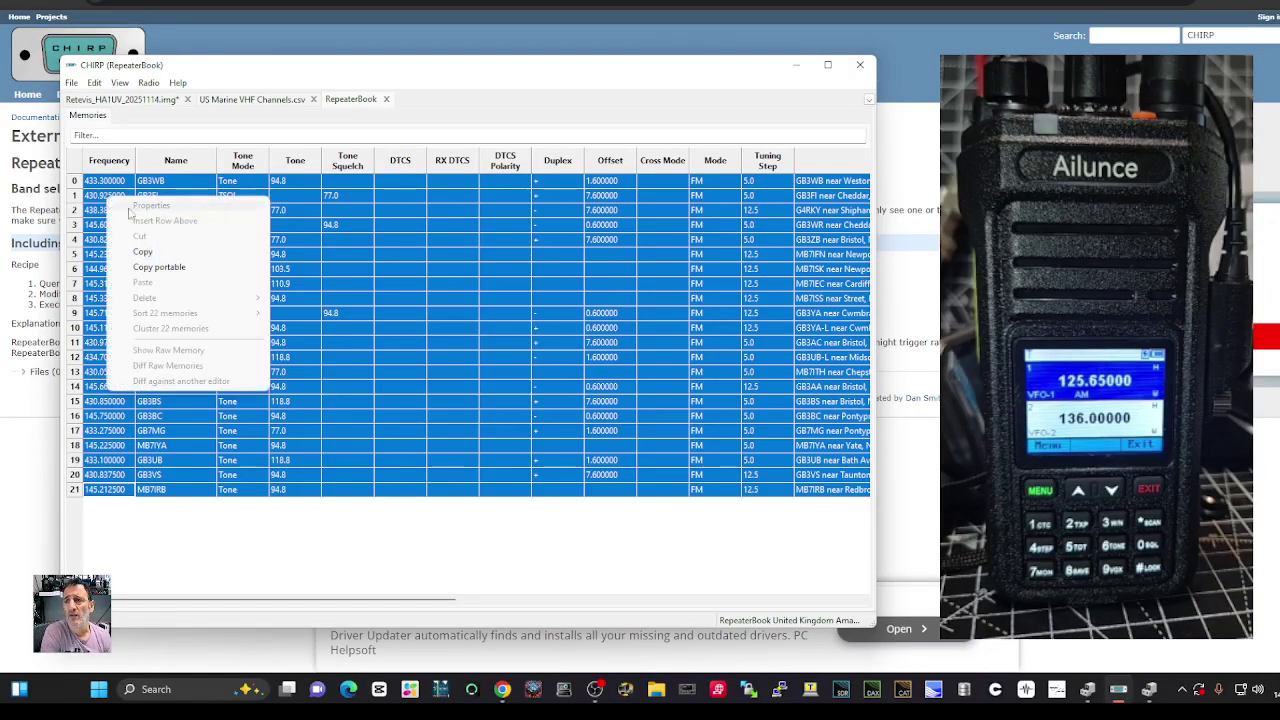
click(150, 251)
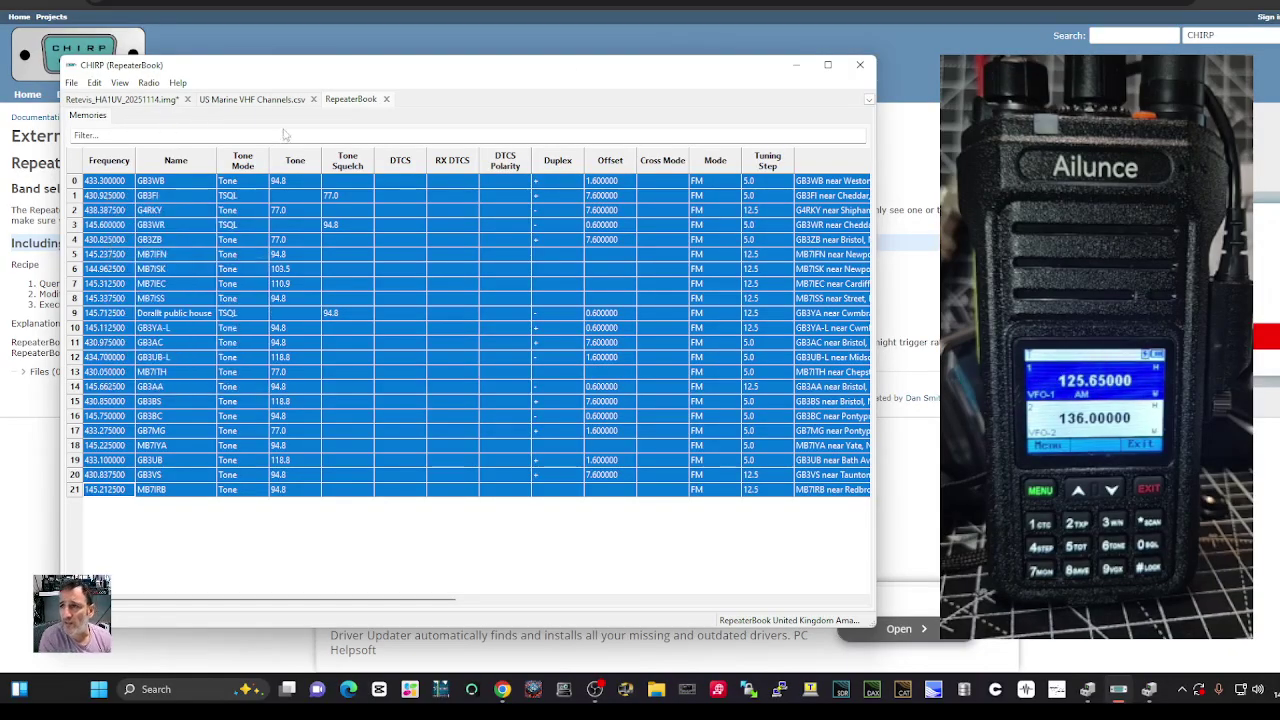
Try to paste the copied RepeaterBook channels into the frequency cell of memory 22 in Retevis_HA1UV_20251114.img
click(124, 100)
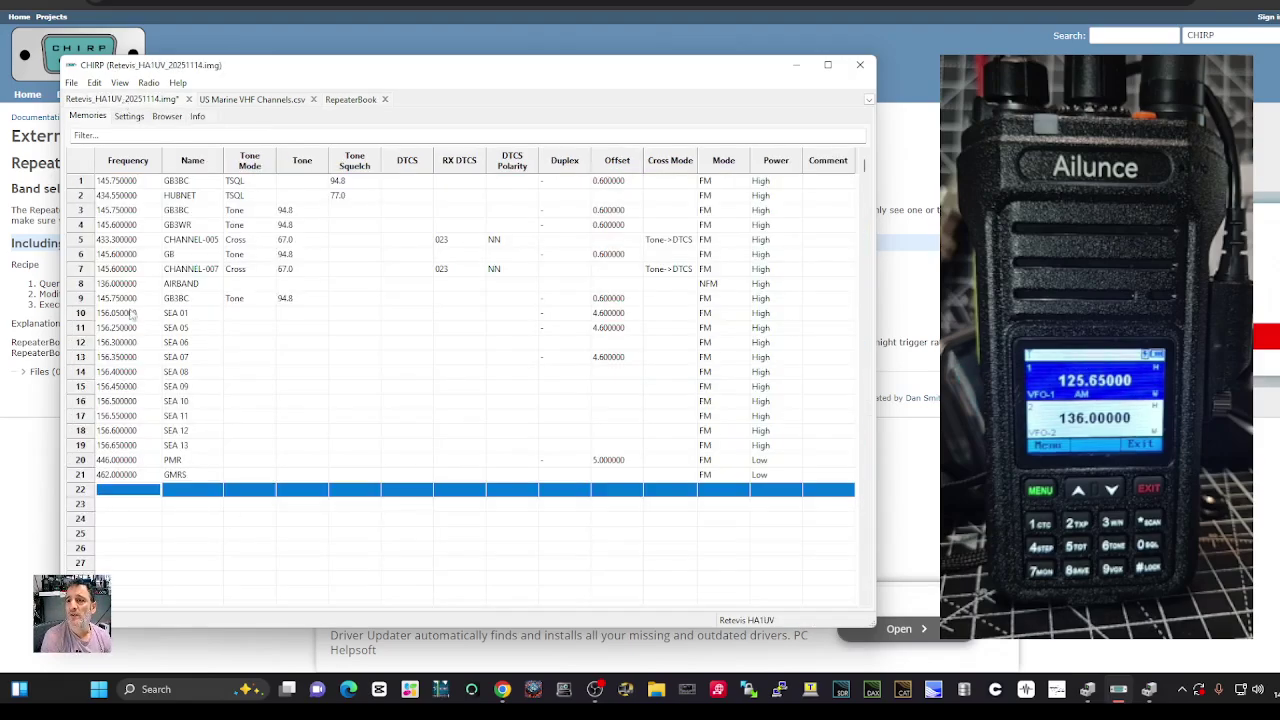
click(111, 492)
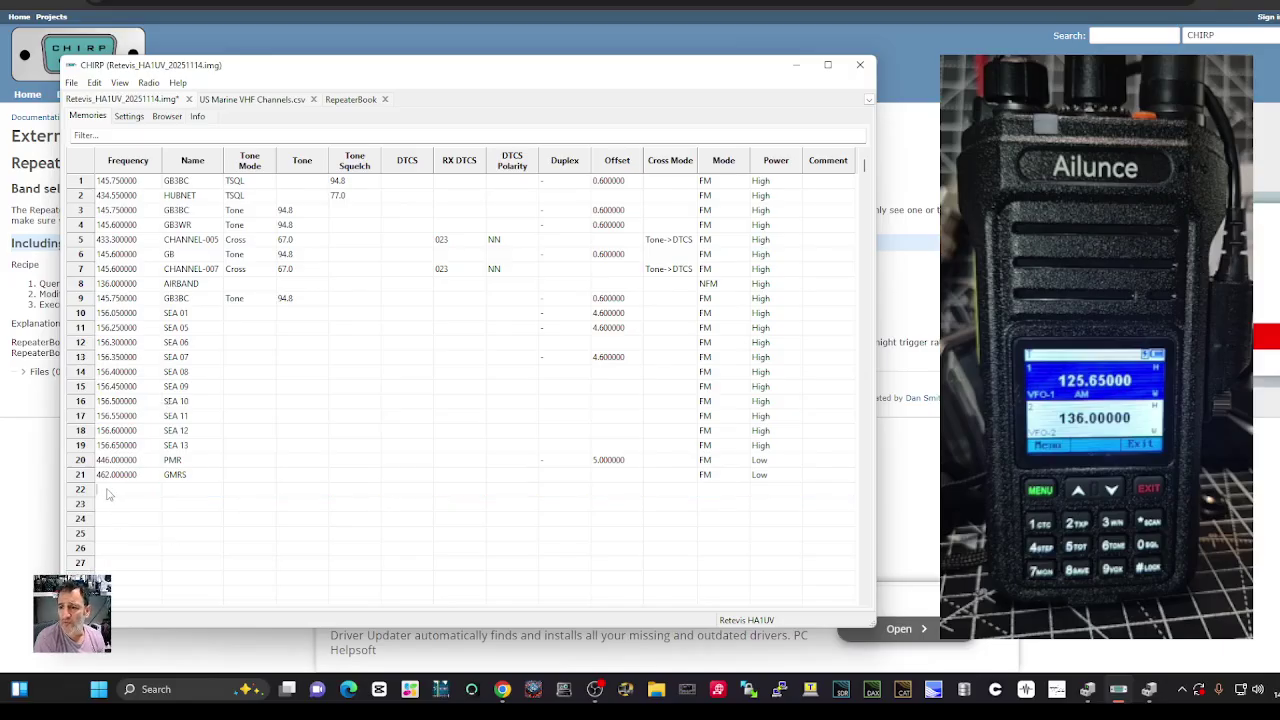
right_click(109, 494)
click(158, 352)
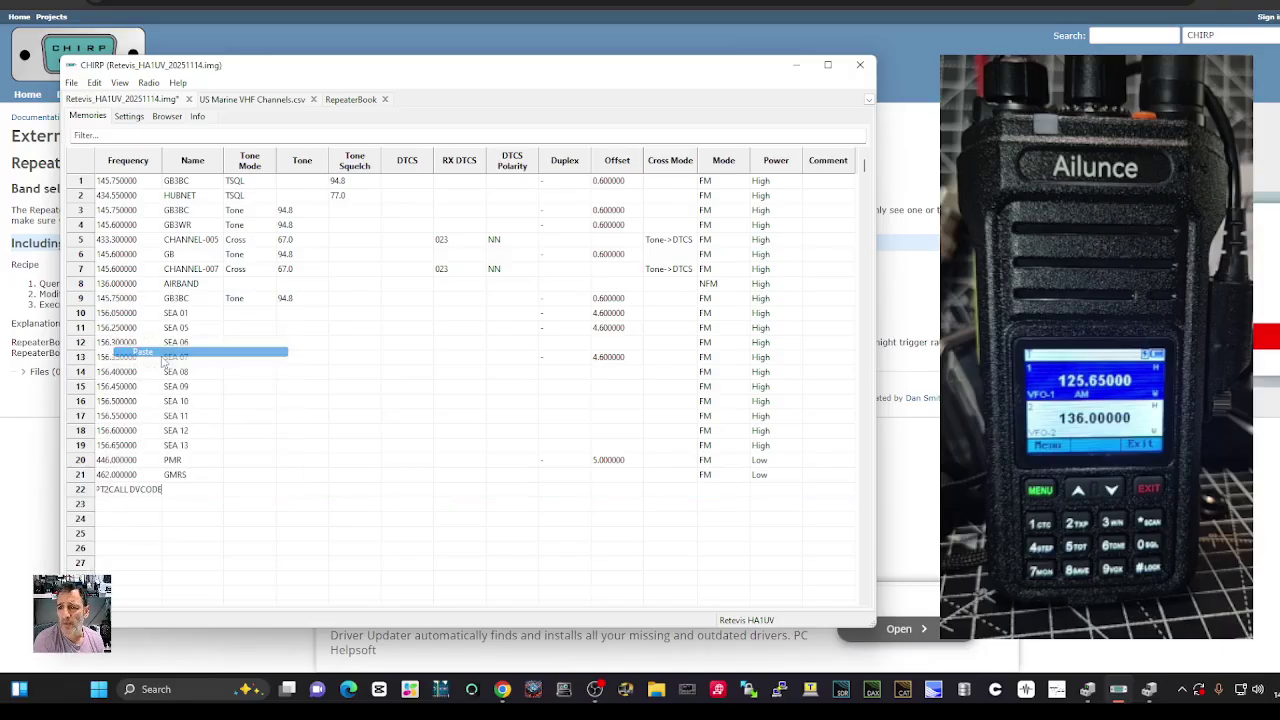
scroll(140, 503, down, 3)
scroll(141, 499, up, 3)
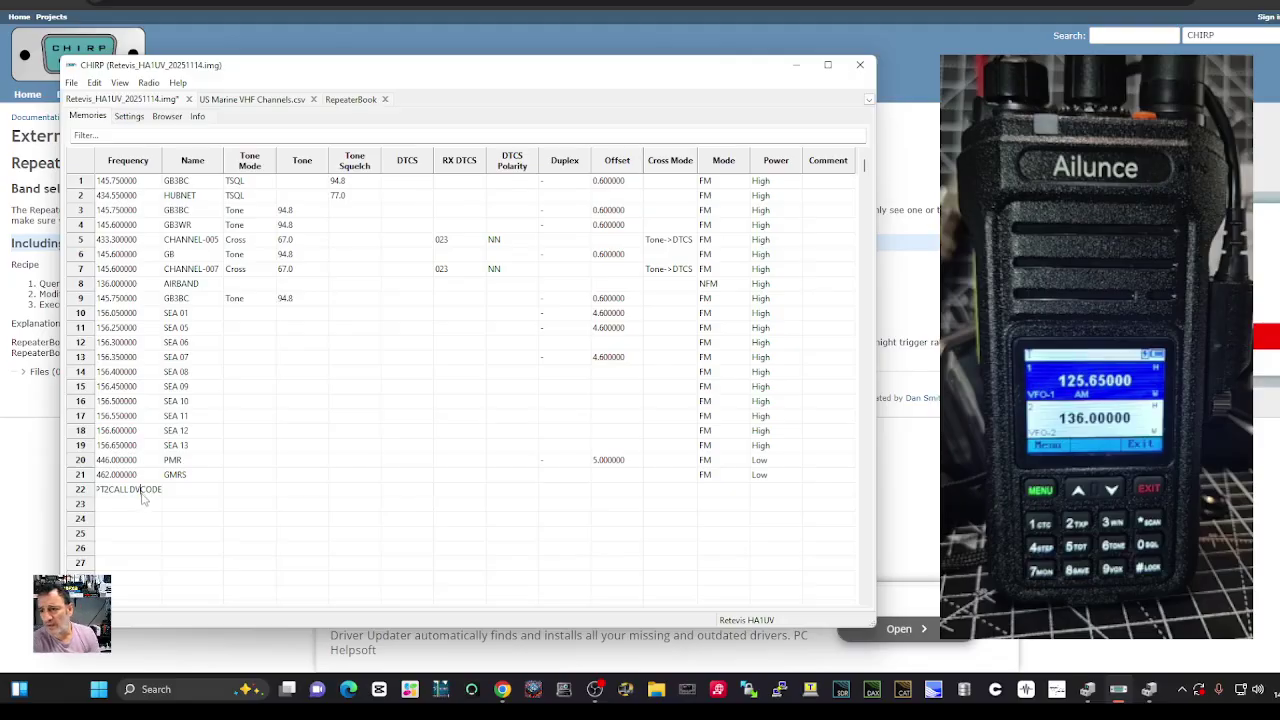
Clear the stray text from memory 22's frequency in the HA1UV image, paste the copied repeaters from that row and review them
key(BackSpace)
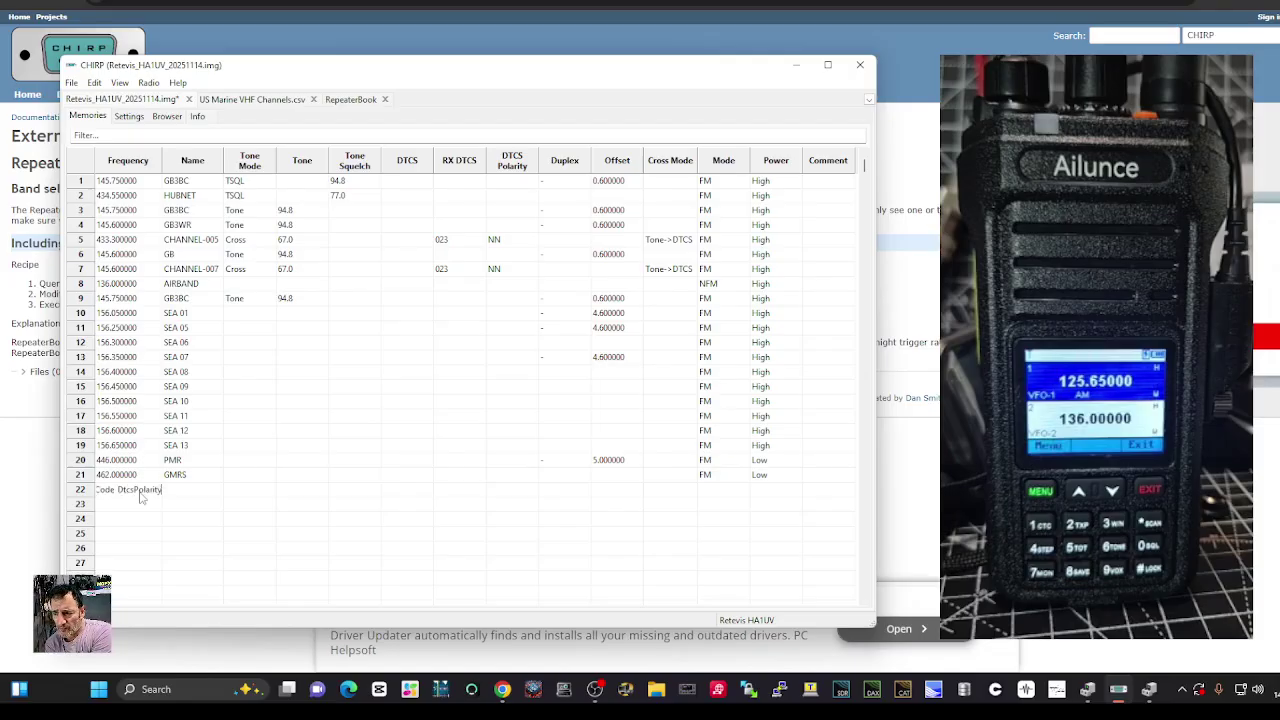
key(BackSpace)
key(BackSpace)
key(BackSpace)
key(BackSpace)
key(BackSpace)
key(BackSpace)
key(BackSpace)
key(BackSpace)
key(BackSpace)
key(BackSpace)
key(BackSpace)
key(BackSpace)
key(BackSpace)
key(BackSpace)
key(BackSpace)
key(BackSpace)
key(BackSpace)
key(BackSpace)
key(BackSpace)
key(BackSpace)
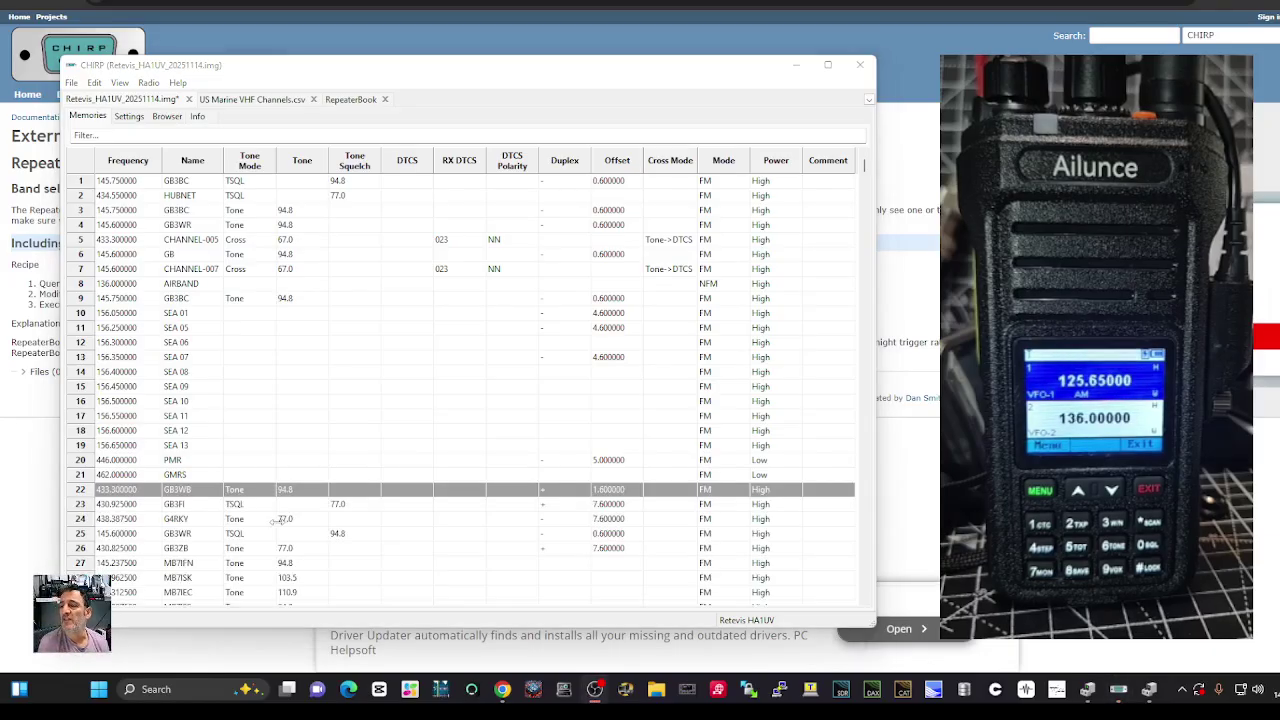
scroll(275, 519, down, 6)
scroll(262, 490, up, 5)
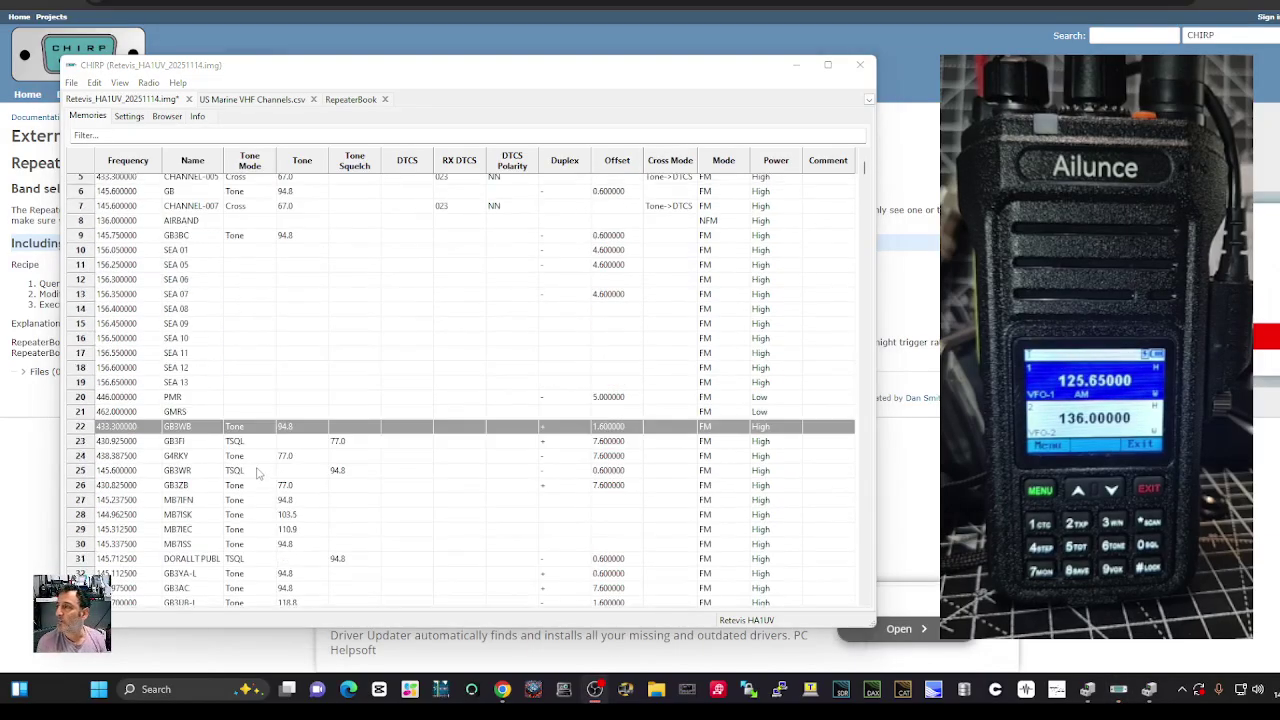
scroll(258, 465, down, 6)
scroll(140, 220, up, 4)
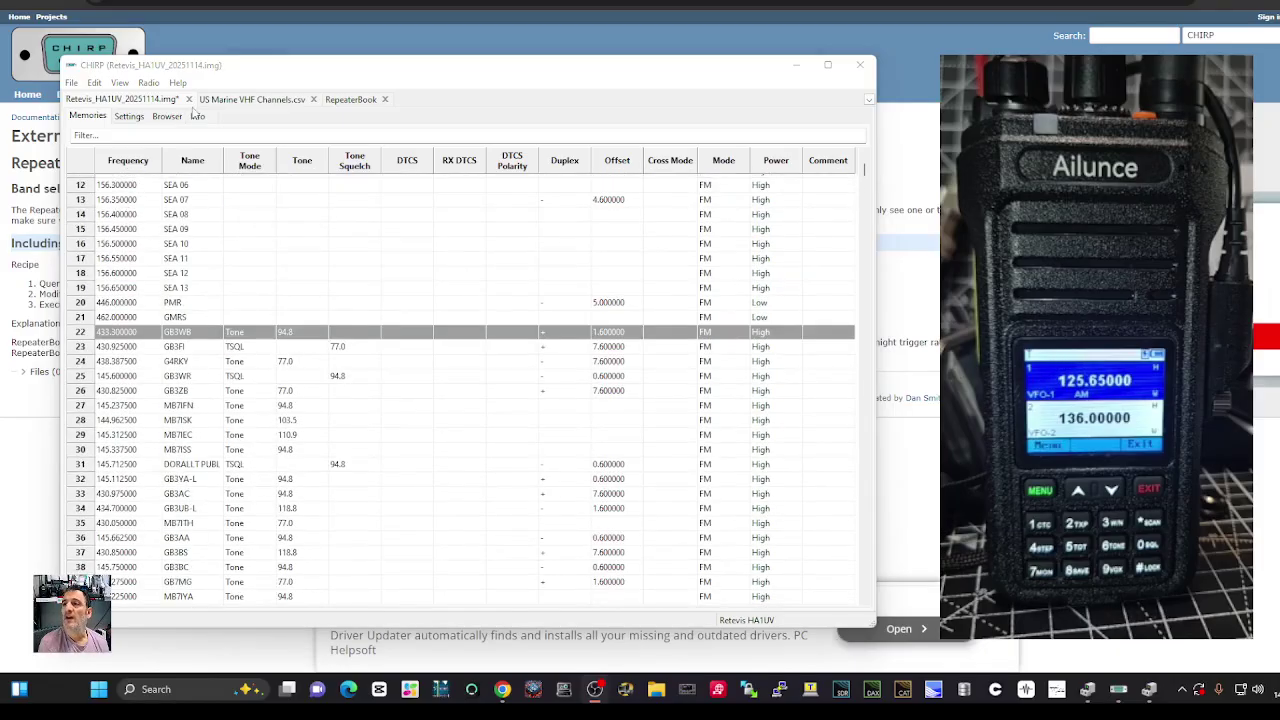
Upload the edited memories to the Retevis HA1UV radio through port COM89
click(148, 82)
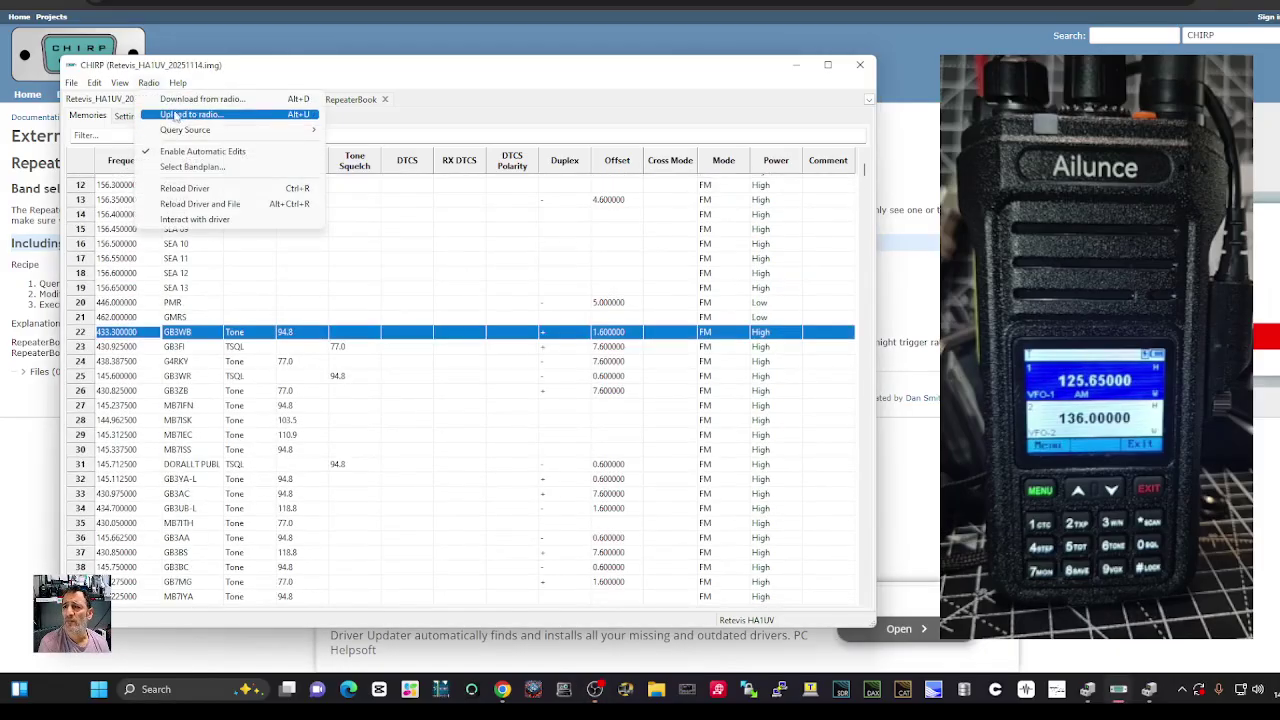
click(175, 115)
drag(458, 263, 282, 236)
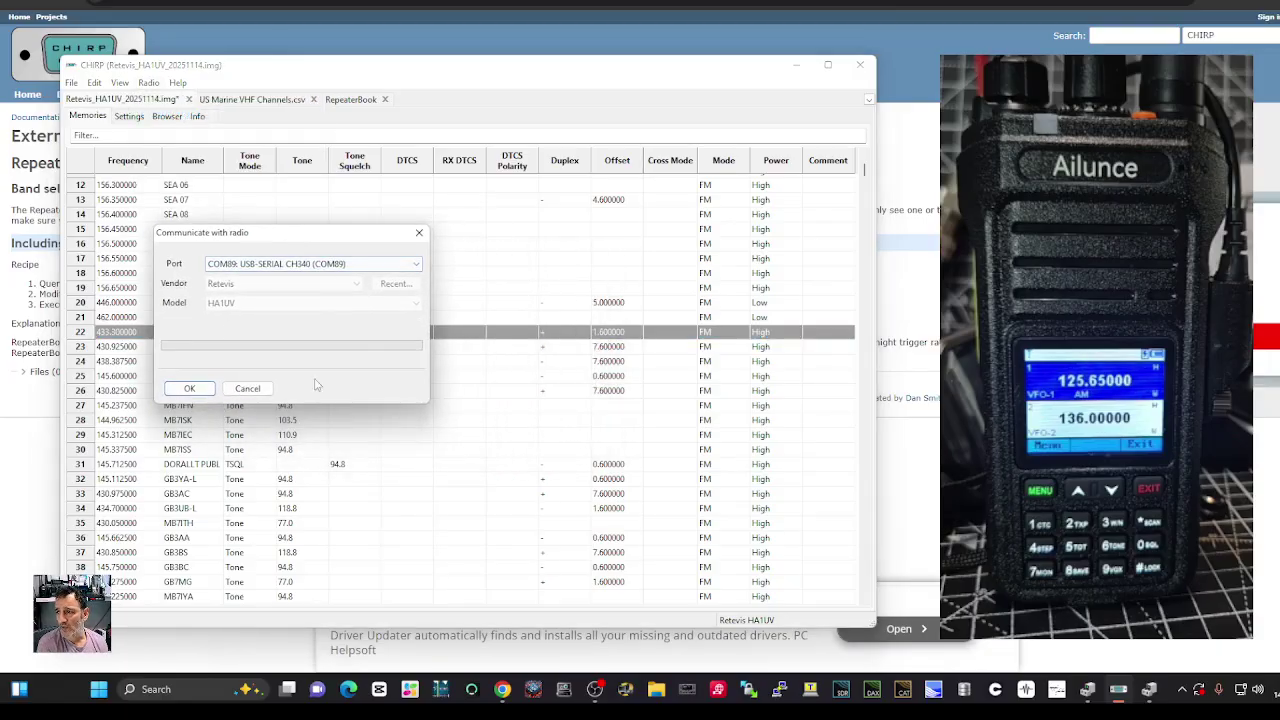
click(189, 388)
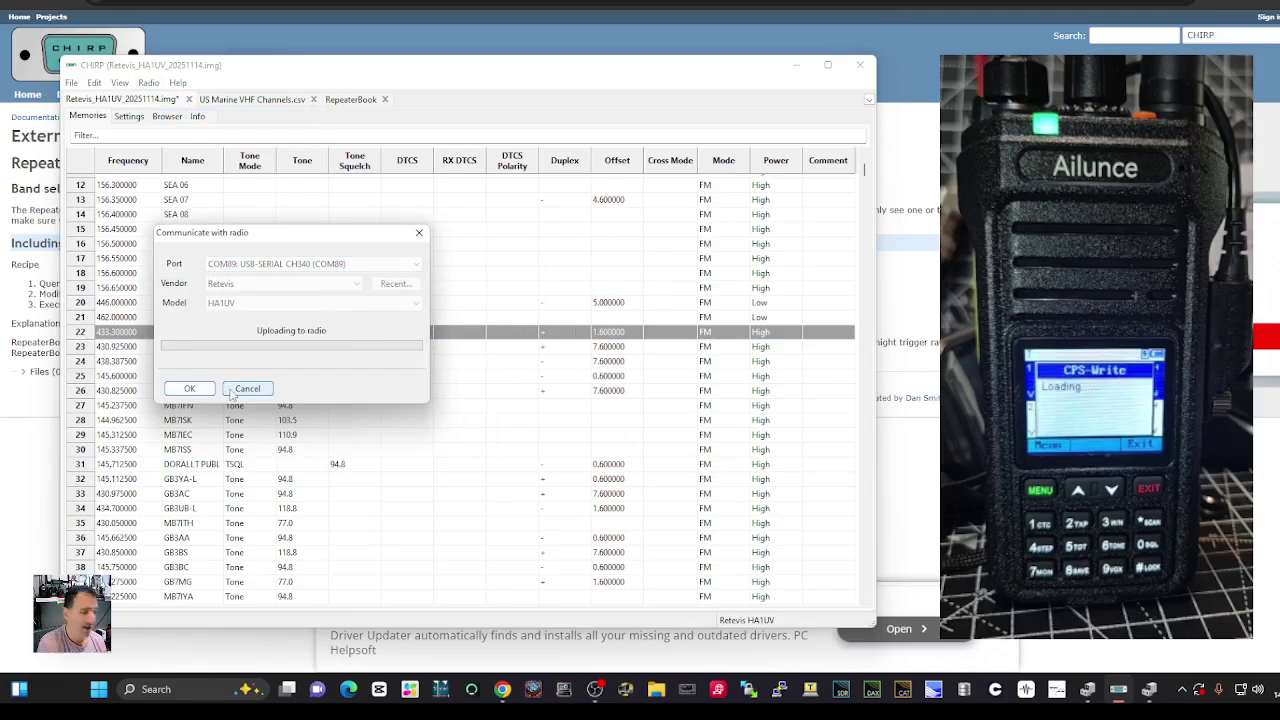